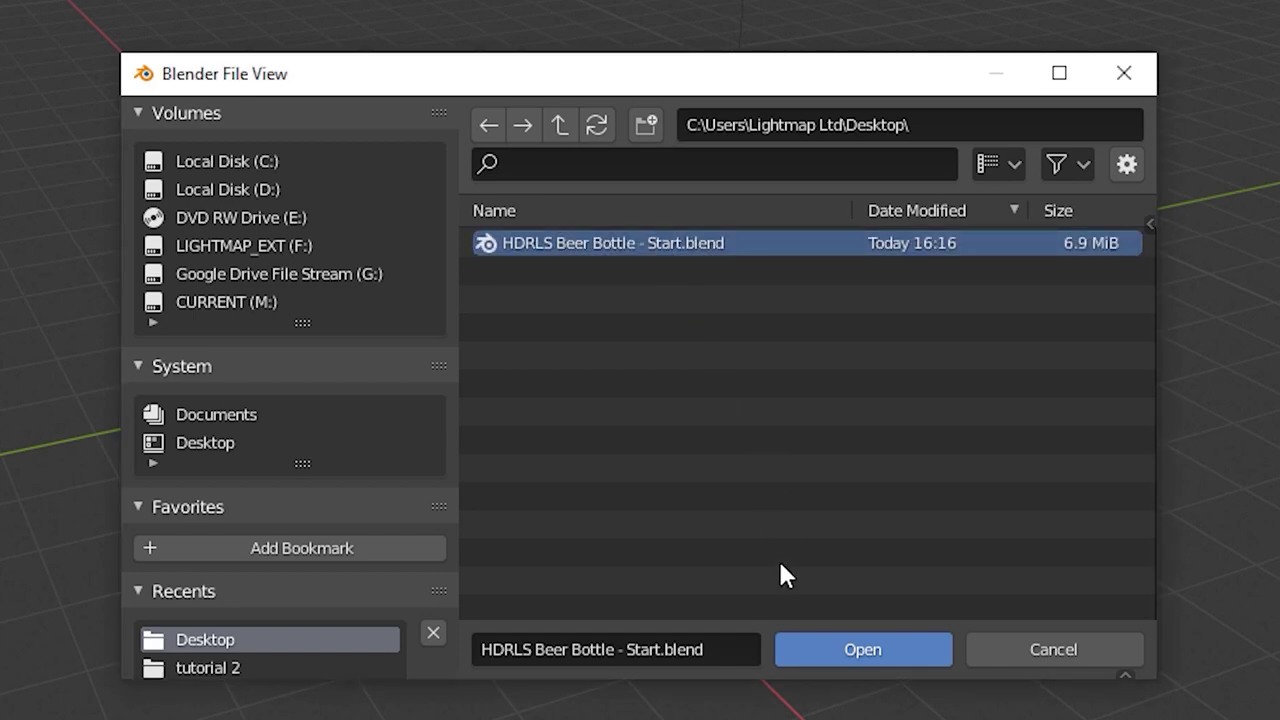
Open HDRLS Beer Bottle - Start.blend and switch the 3D viewport to rendered shading
left_click(823, 652)
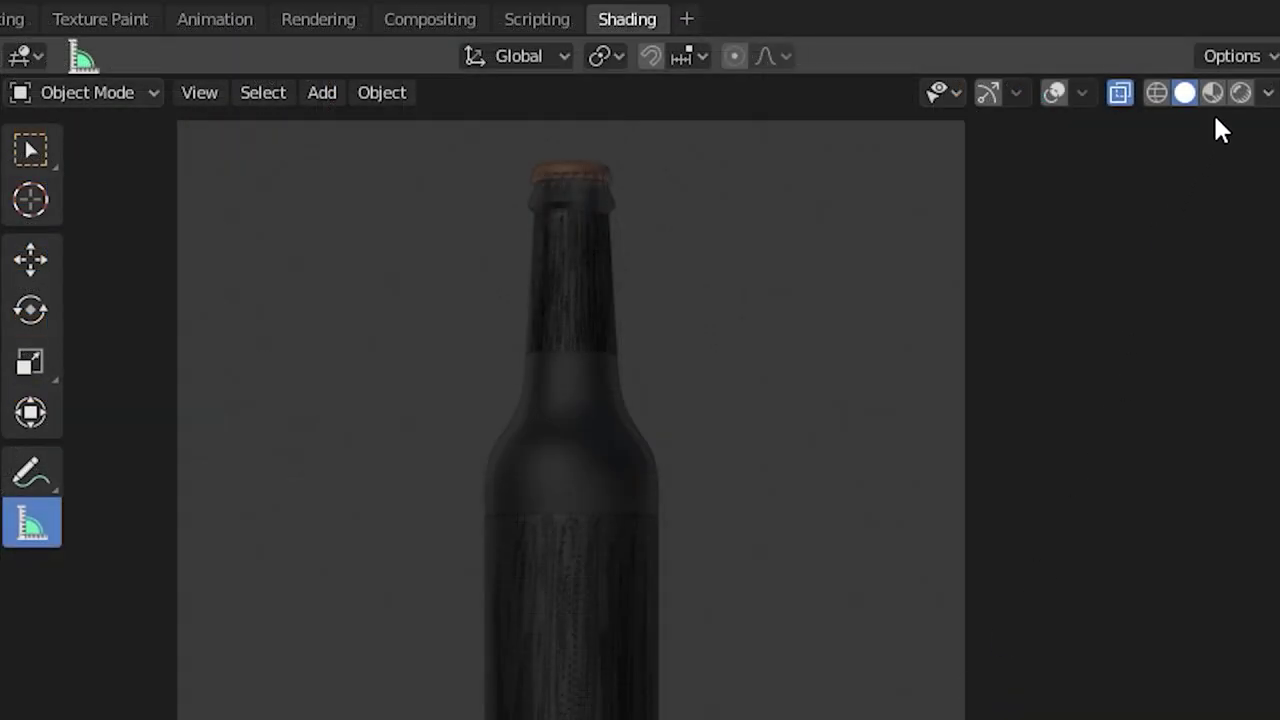
left_click(1240, 93)
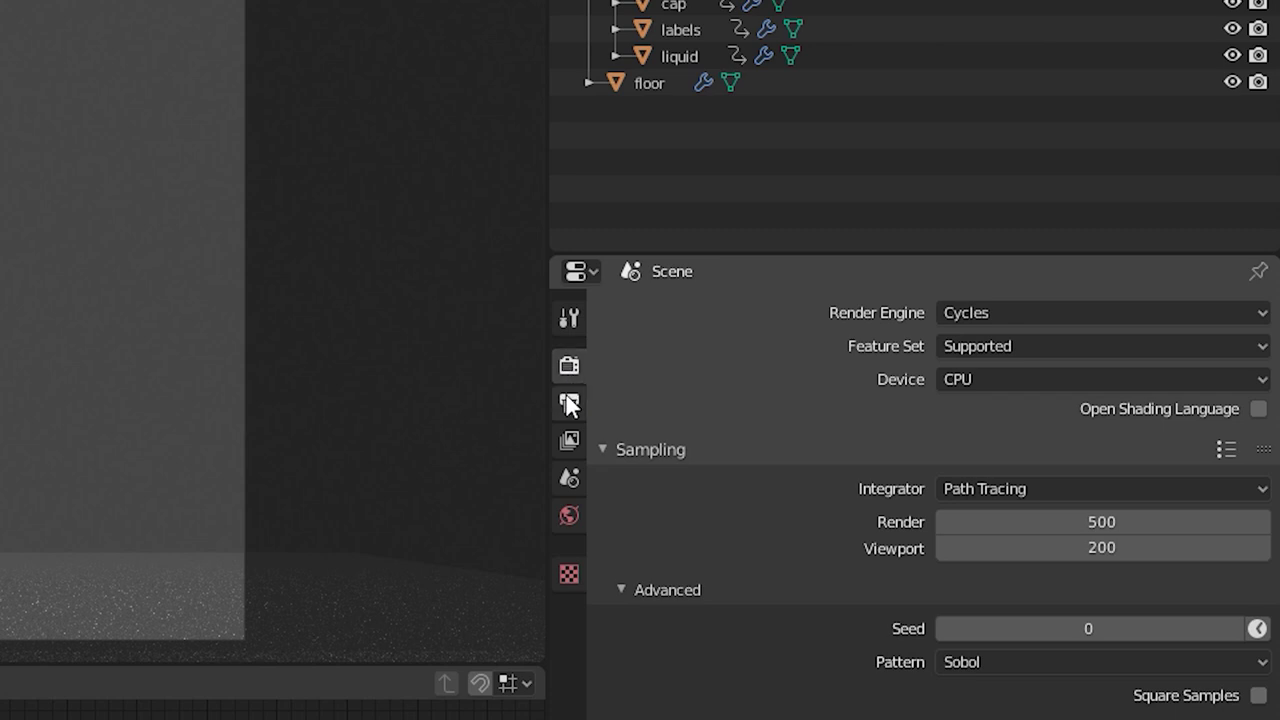
Start the HDR Light Studio connection from the scene's World properties
left_click(569, 516)
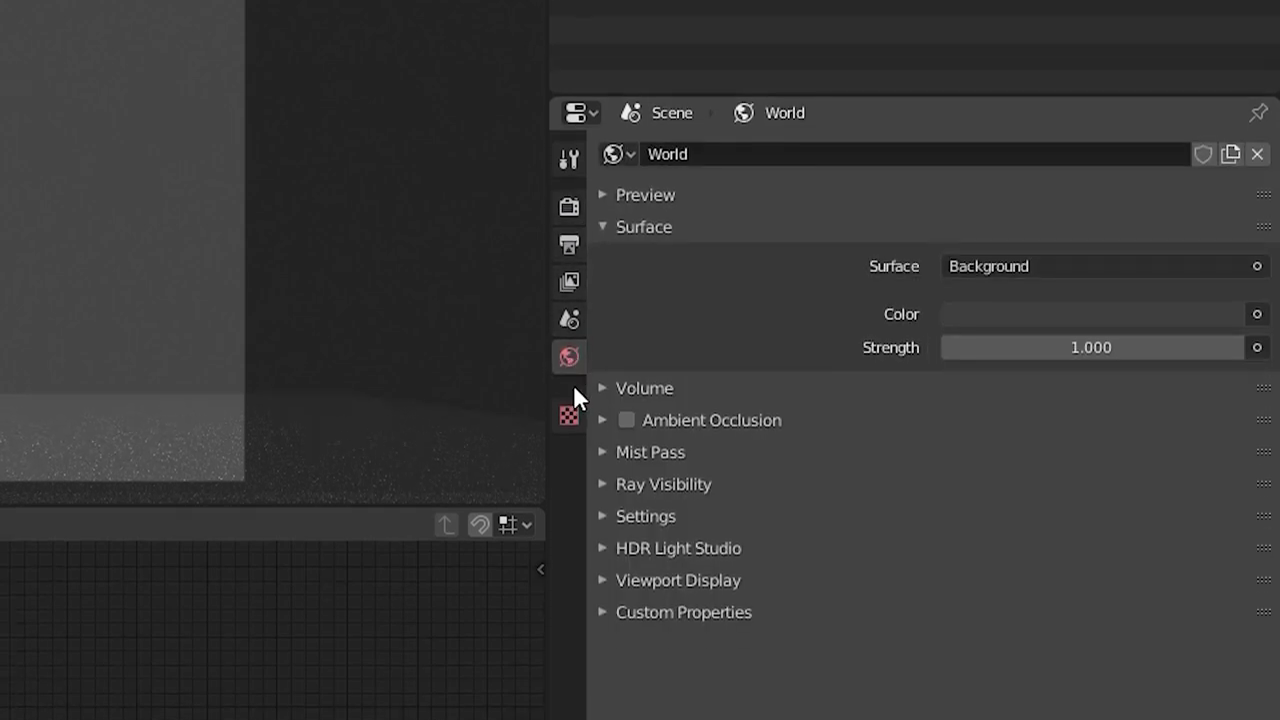
left_click(602, 302)
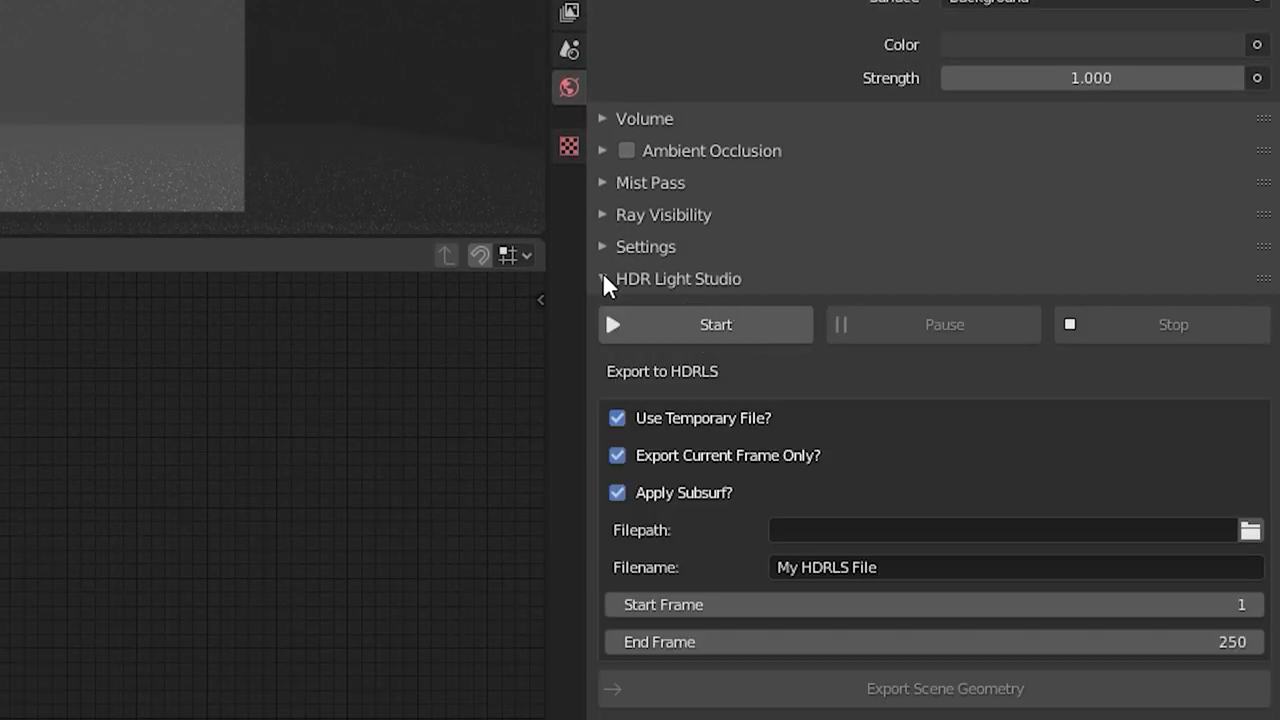
left_click(768, 323)
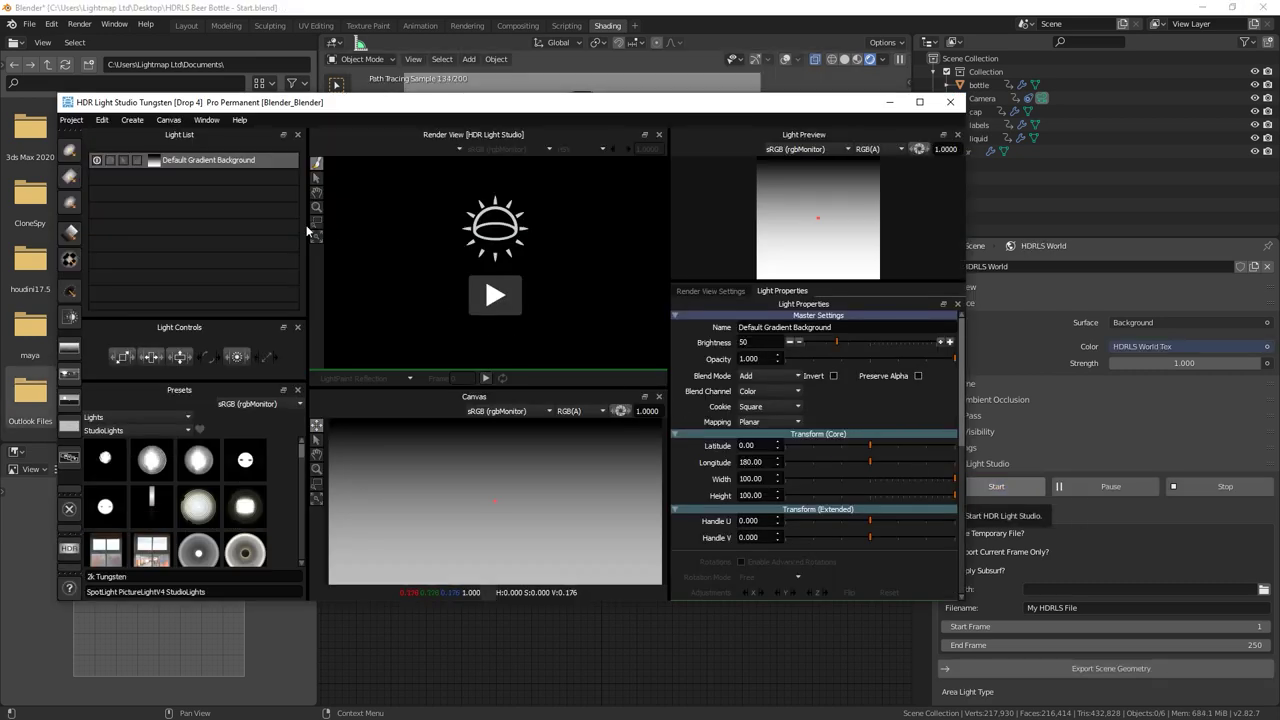
Load the default Blender interface layout in HDR Light Studio
left_click(206, 119)
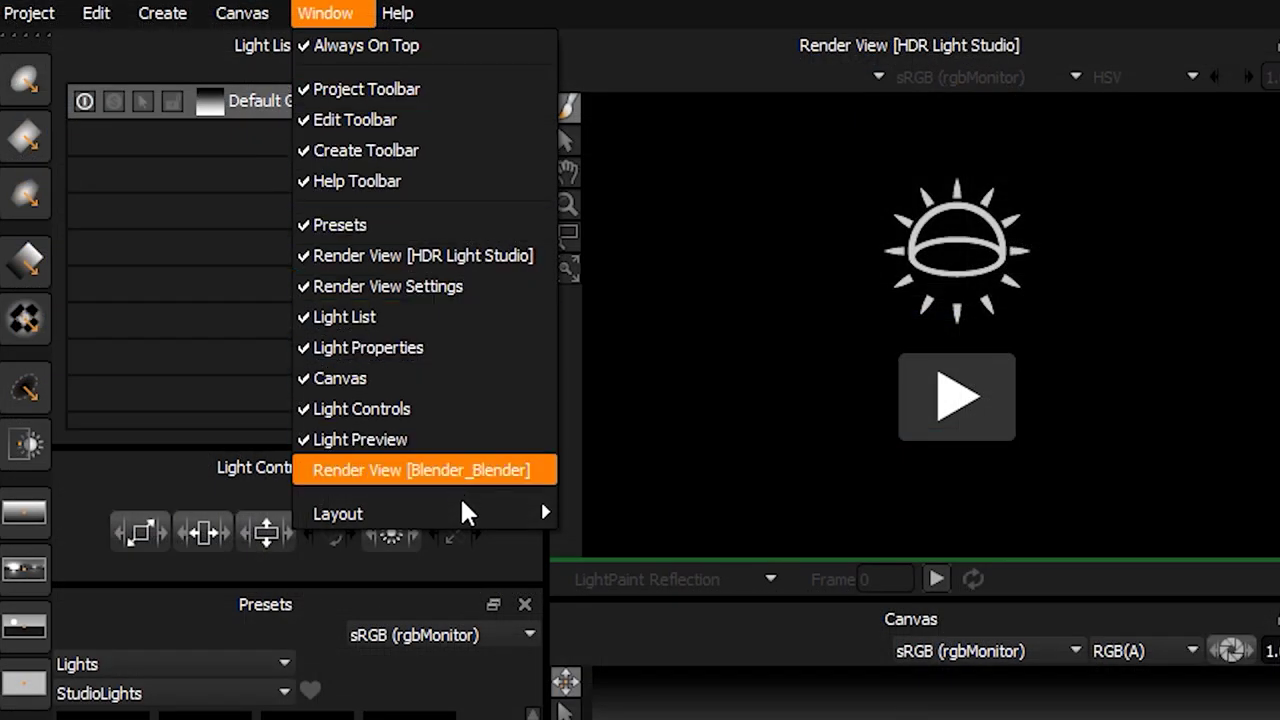
mouse_move(466, 517)
mouse_move(586, 518)
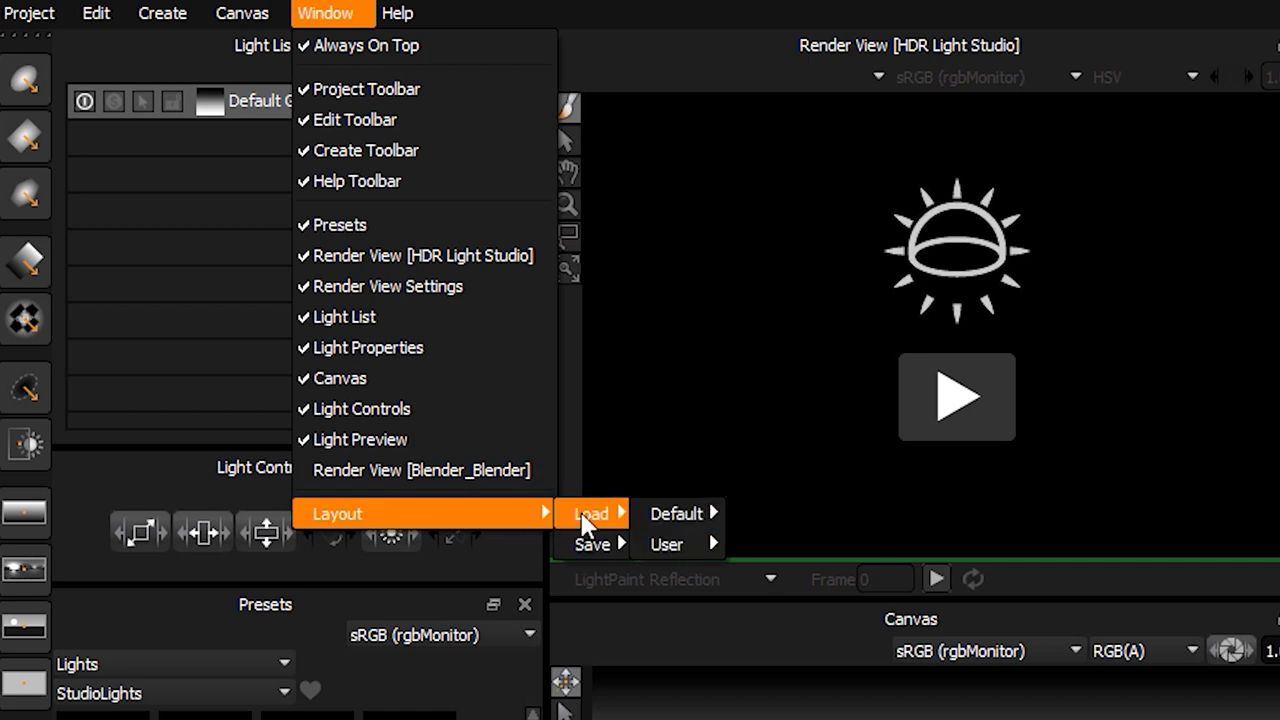
mouse_move(666, 518)
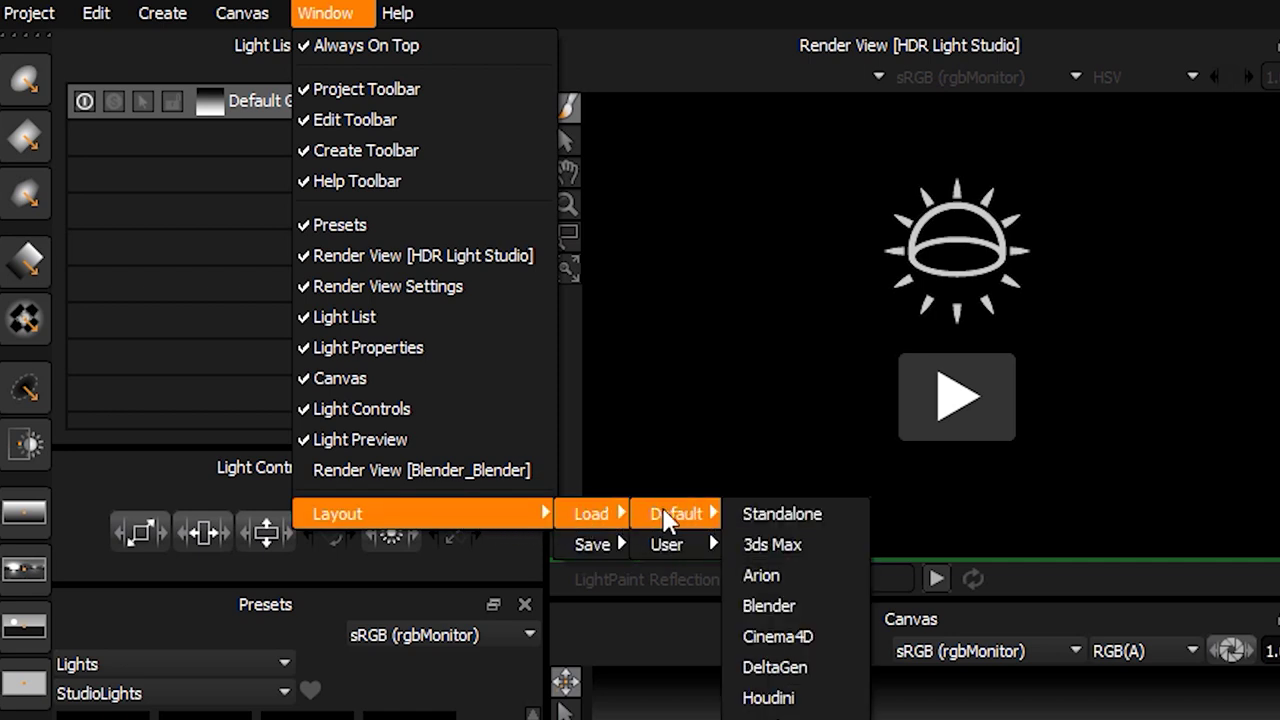
left_click(795, 605)
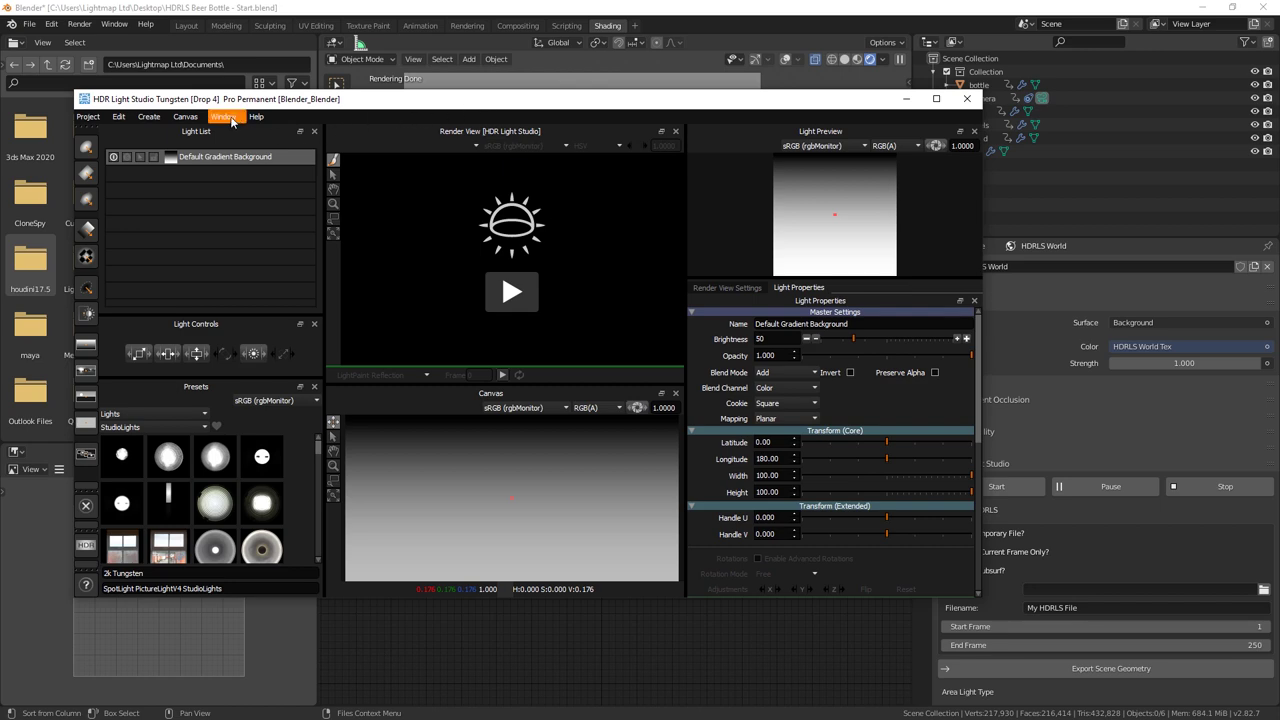
Turn off Always On Top for the HDR Light Studio window
left_click(222, 116)
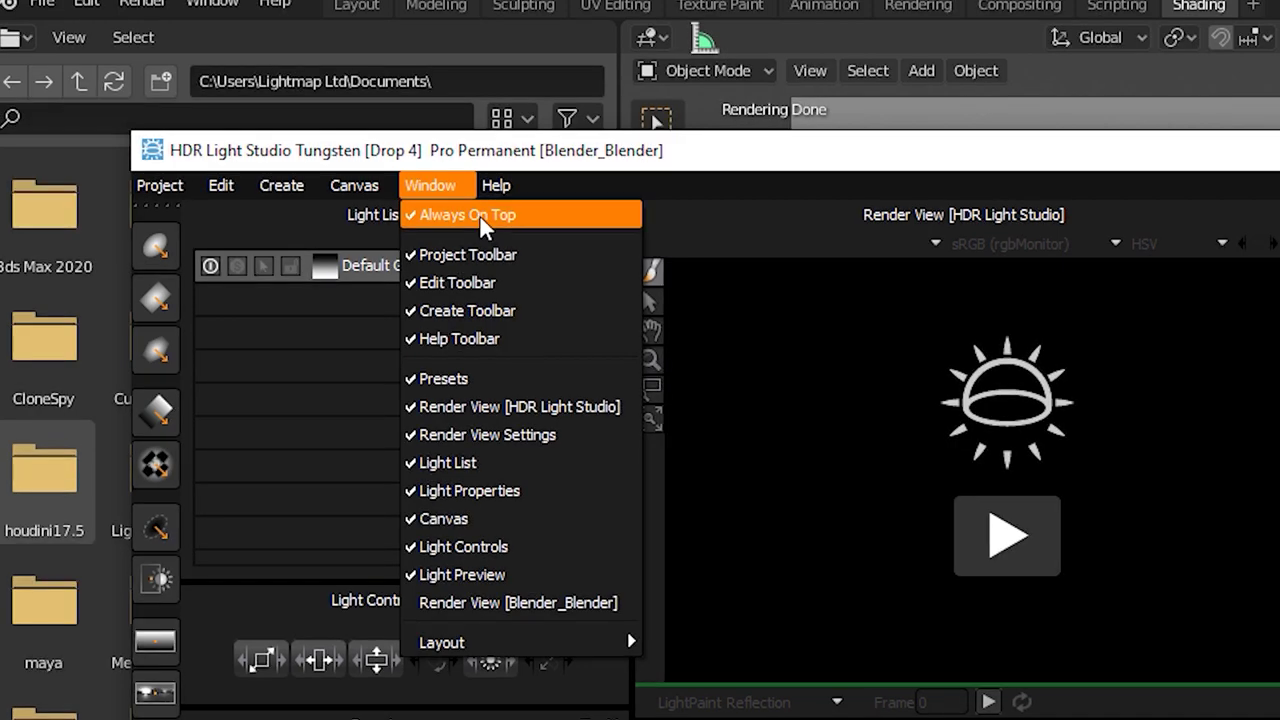
left_click(482, 216)
left_click(449, 189)
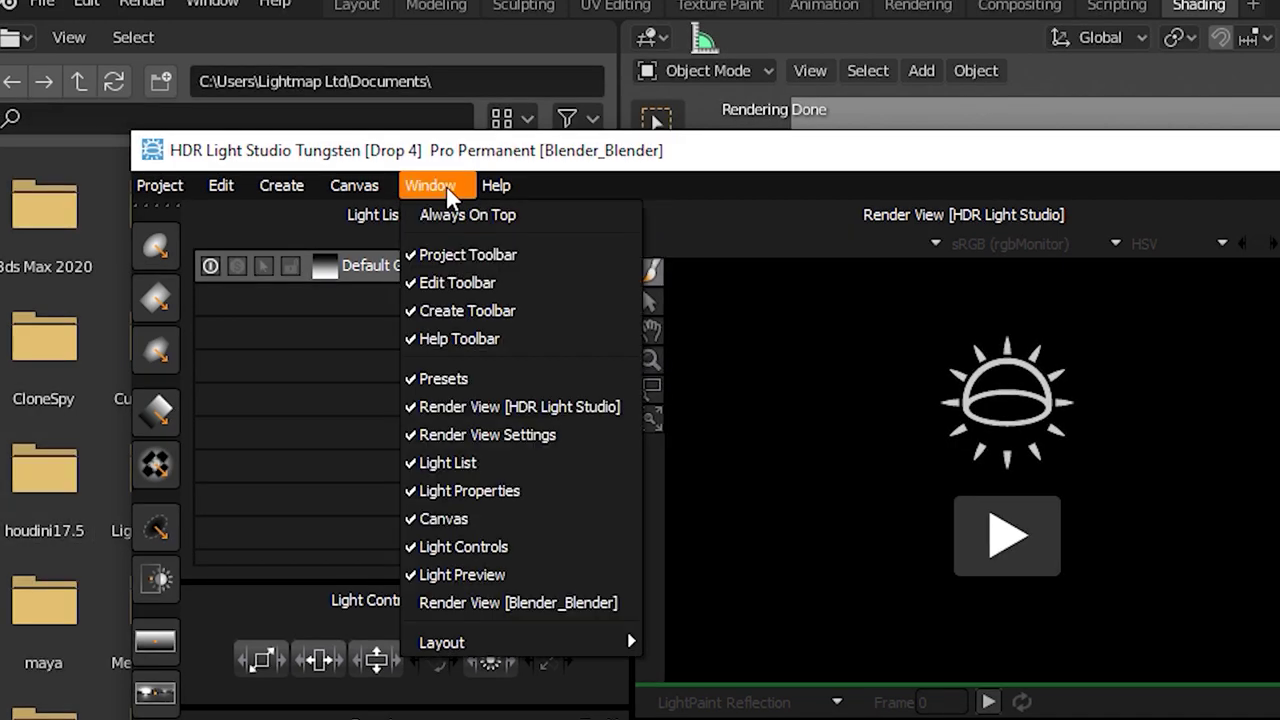
left_click(455, 193)
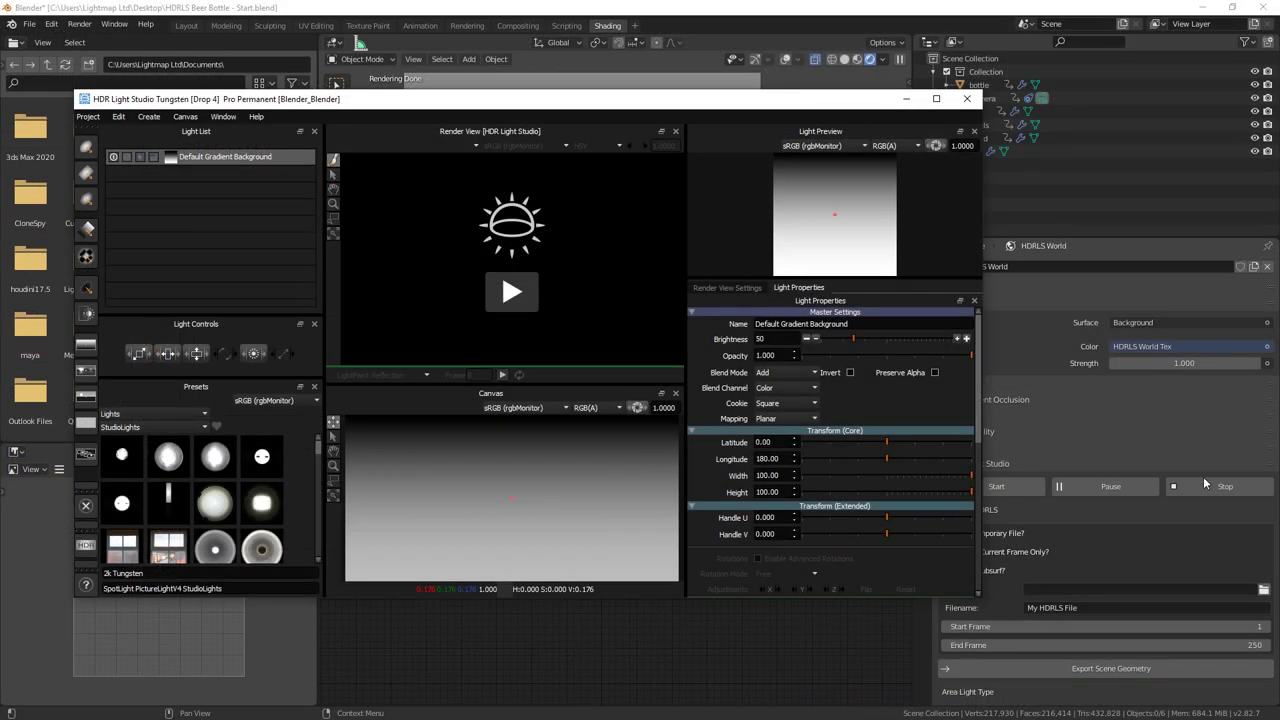
Stop the HDR Light Studio connection in Blender and start it again
left_click(1206, 483)
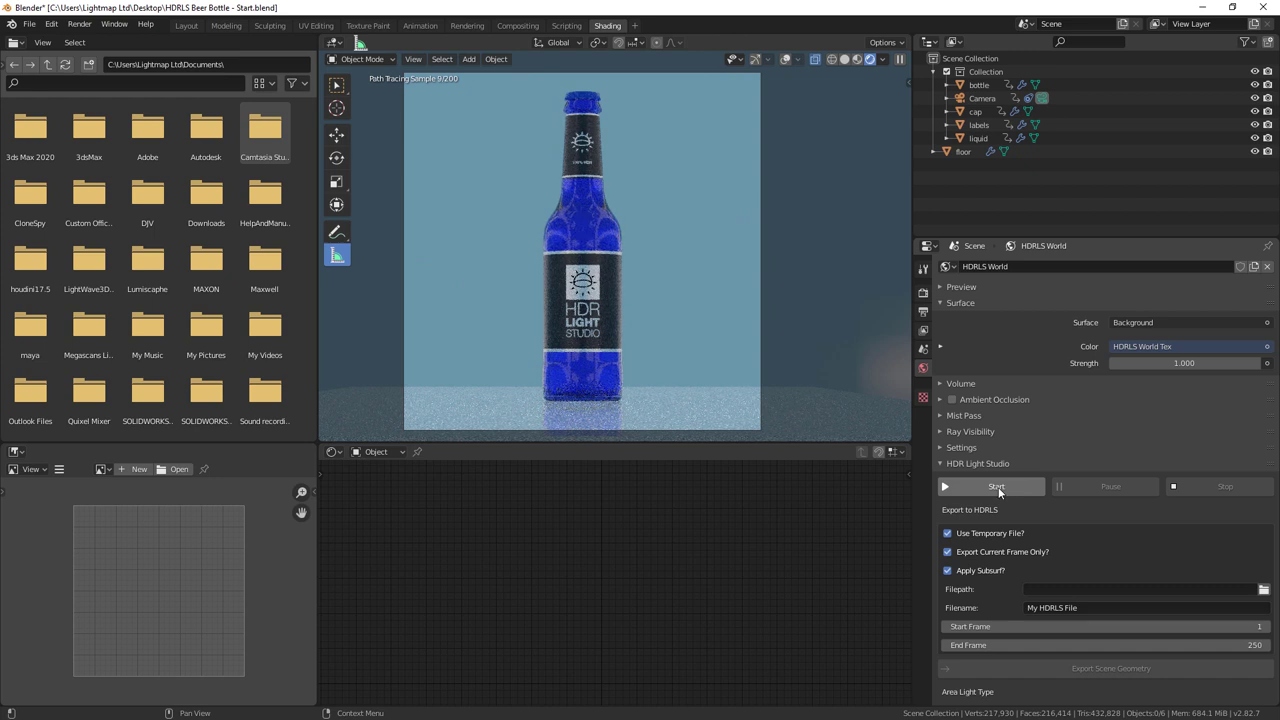
left_click(998, 488)
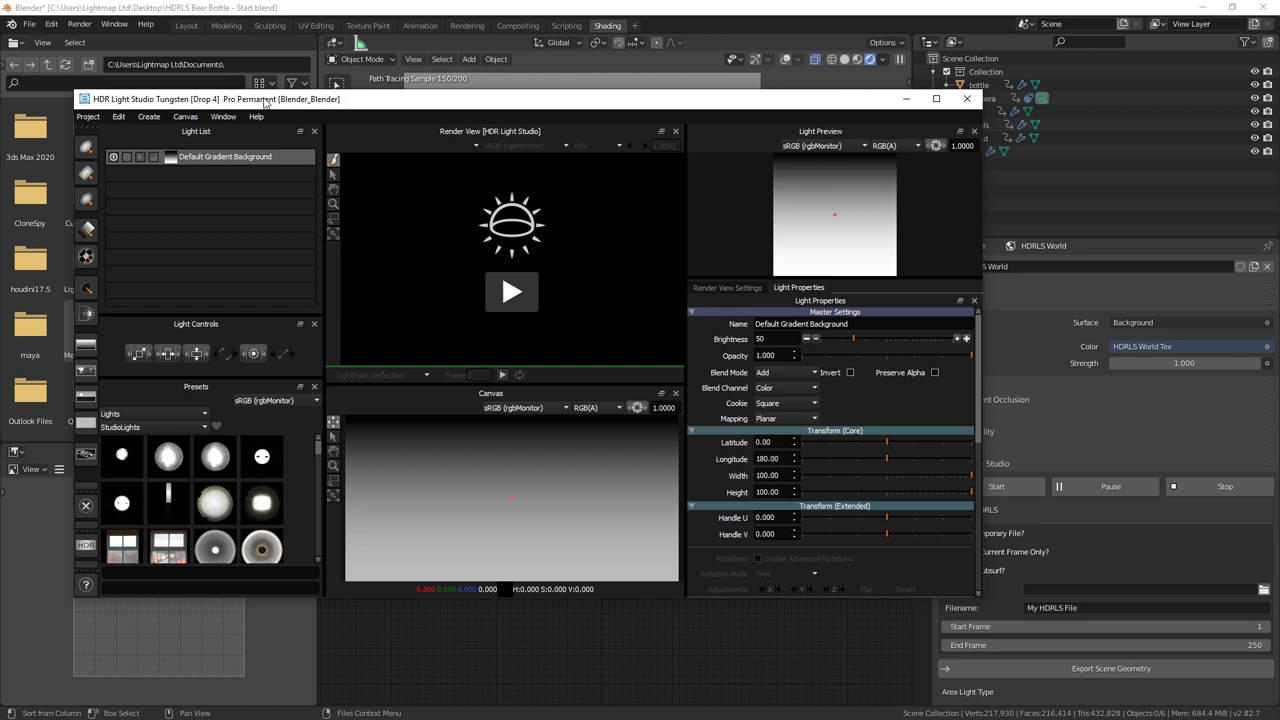
Move the HDR Light Studio window to the screen's upper-left corner and resize it narrower and full height
left_click_drag(230, 95, 158, 6)
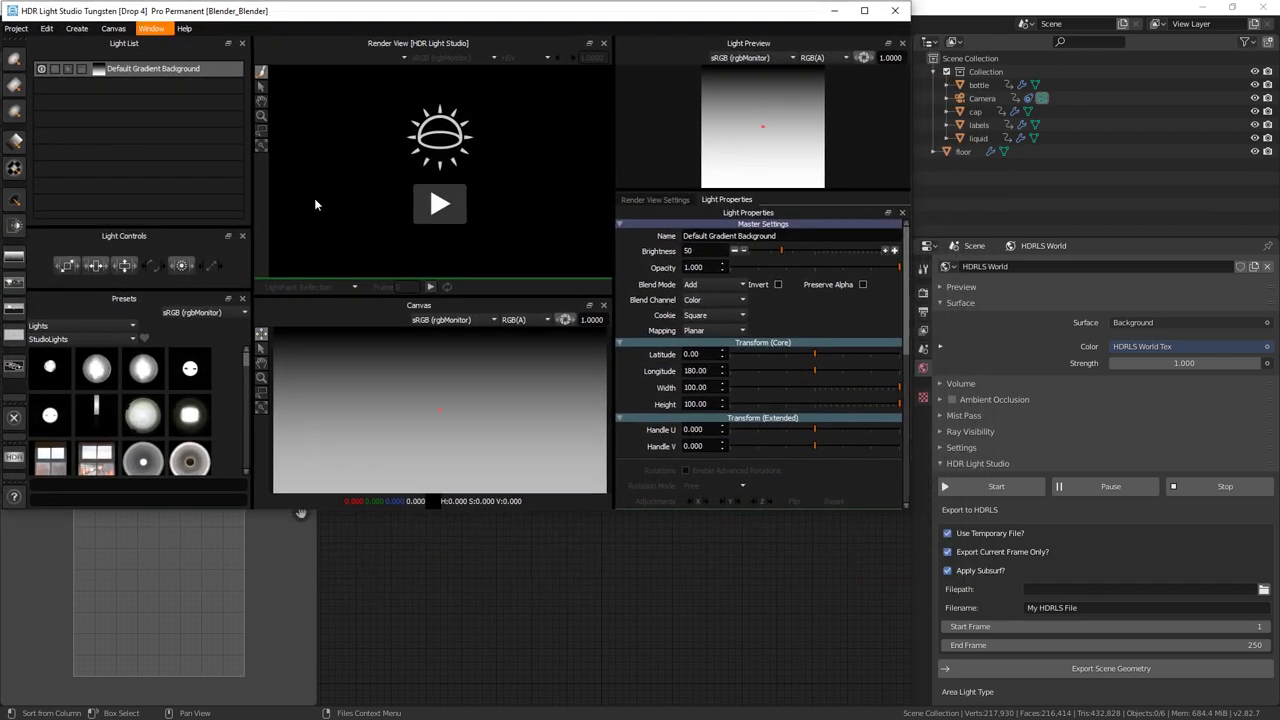
left_click_drag(872, 531, 707, 715)
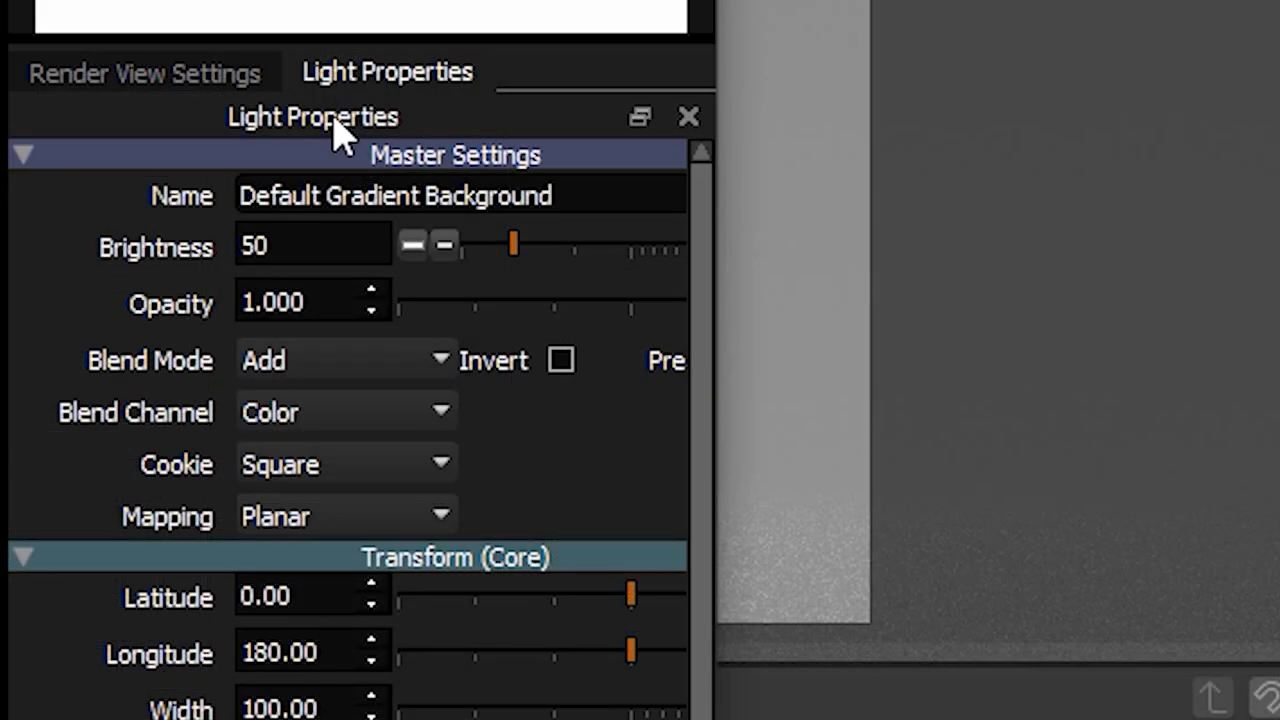
Undock Light Properties over Blender's properties area, enlarge it to the screen corner and leave space above it
left_click_drag(340, 133, 1022, 192)
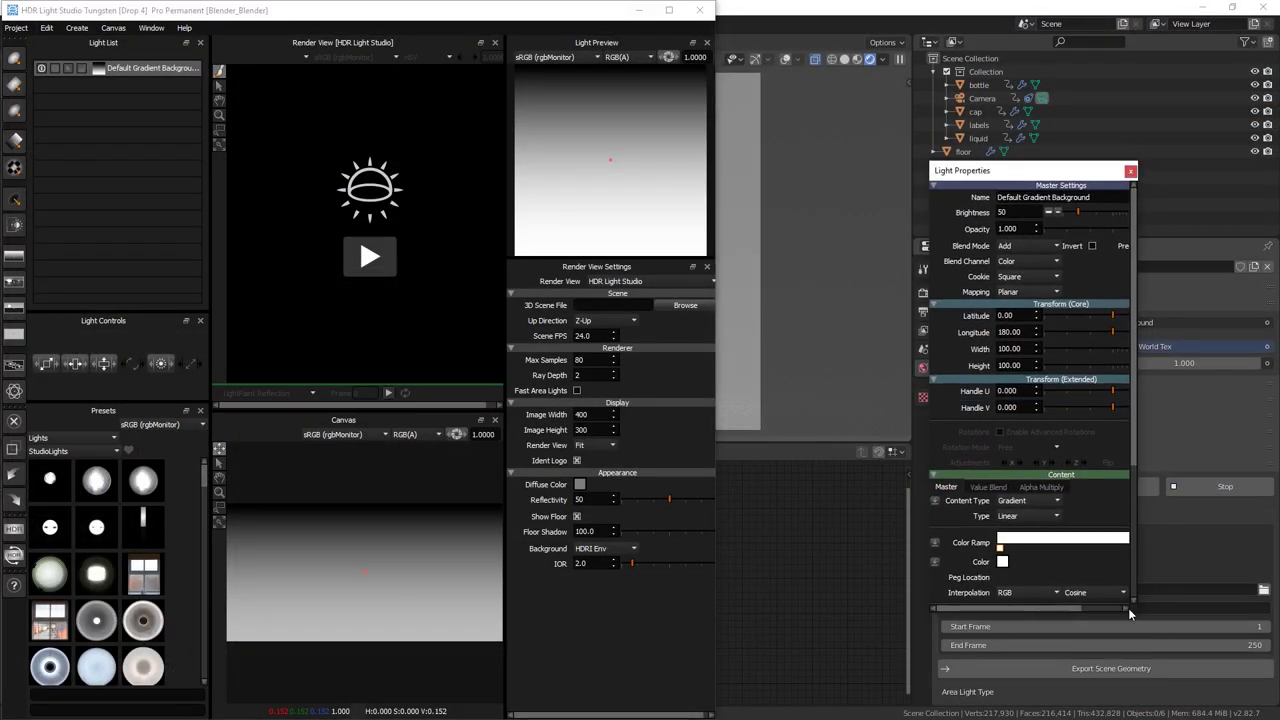
left_click_drag(1136, 612, 1279, 719)
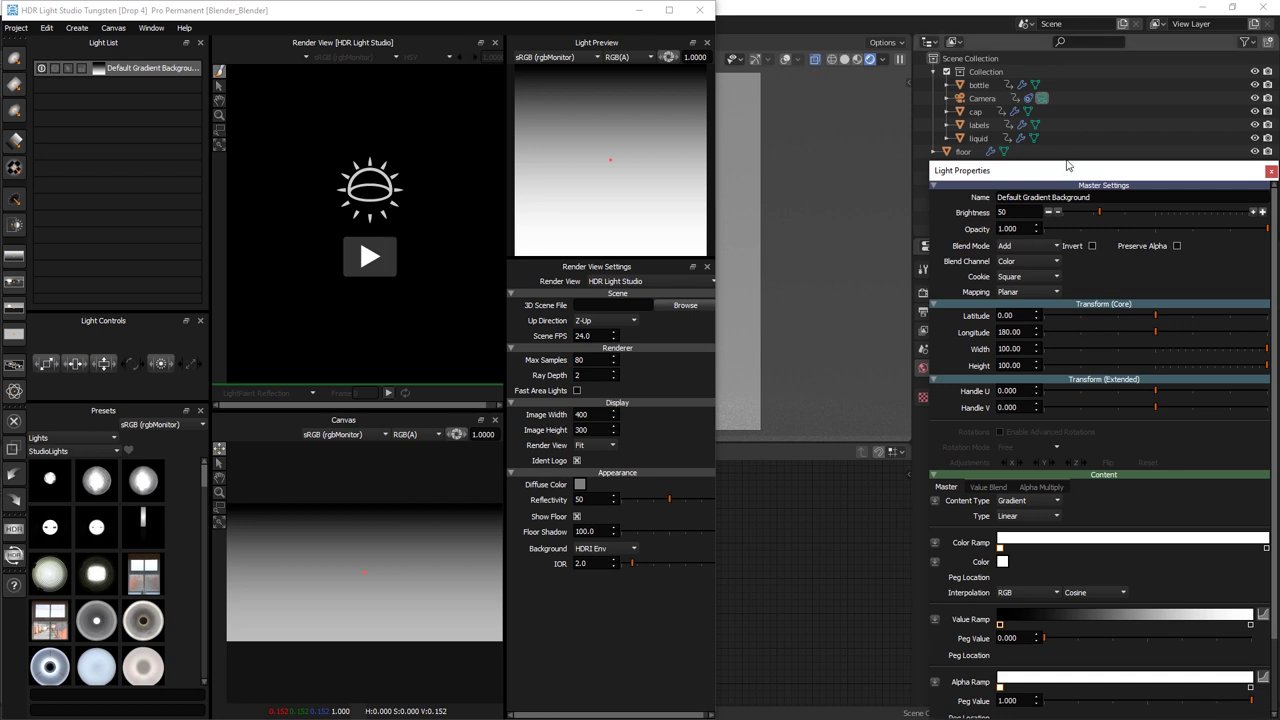
left_click_drag(1066, 163, 1066, 190)
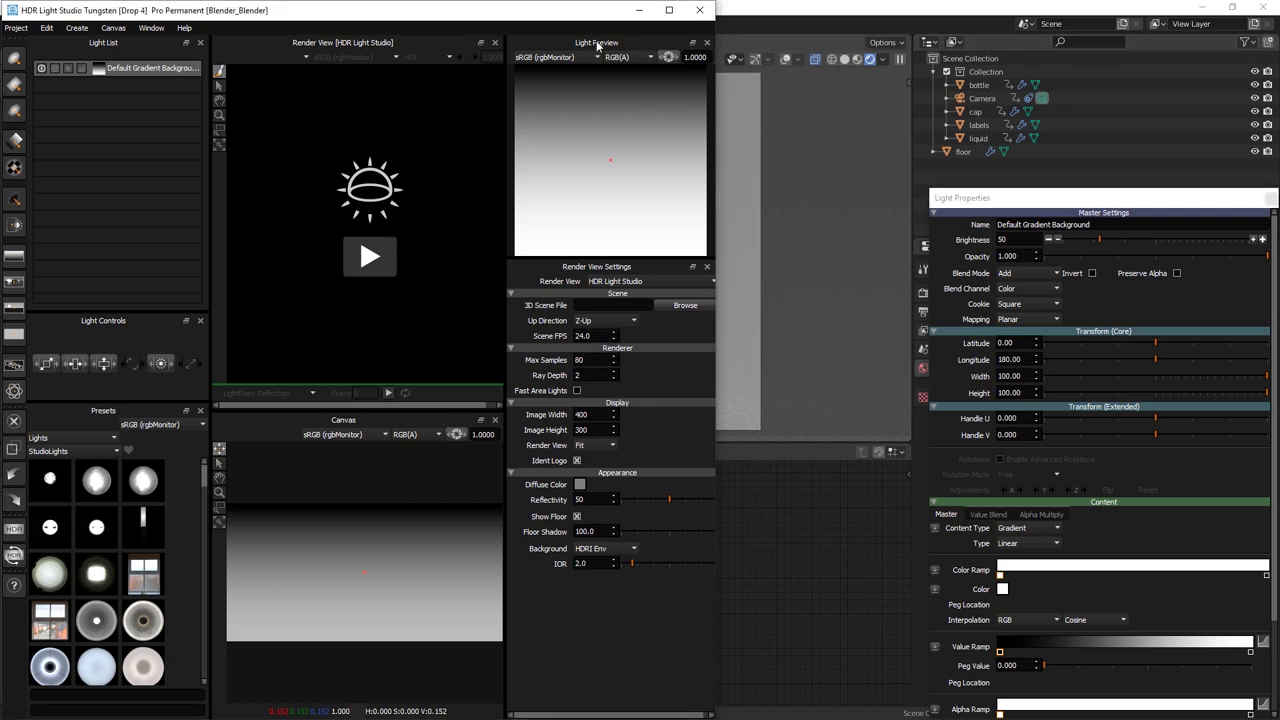
Undock Light Preview and resize it to fit directly above the floating Light Properties
left_click_drag(600, 44, 1083, 27)
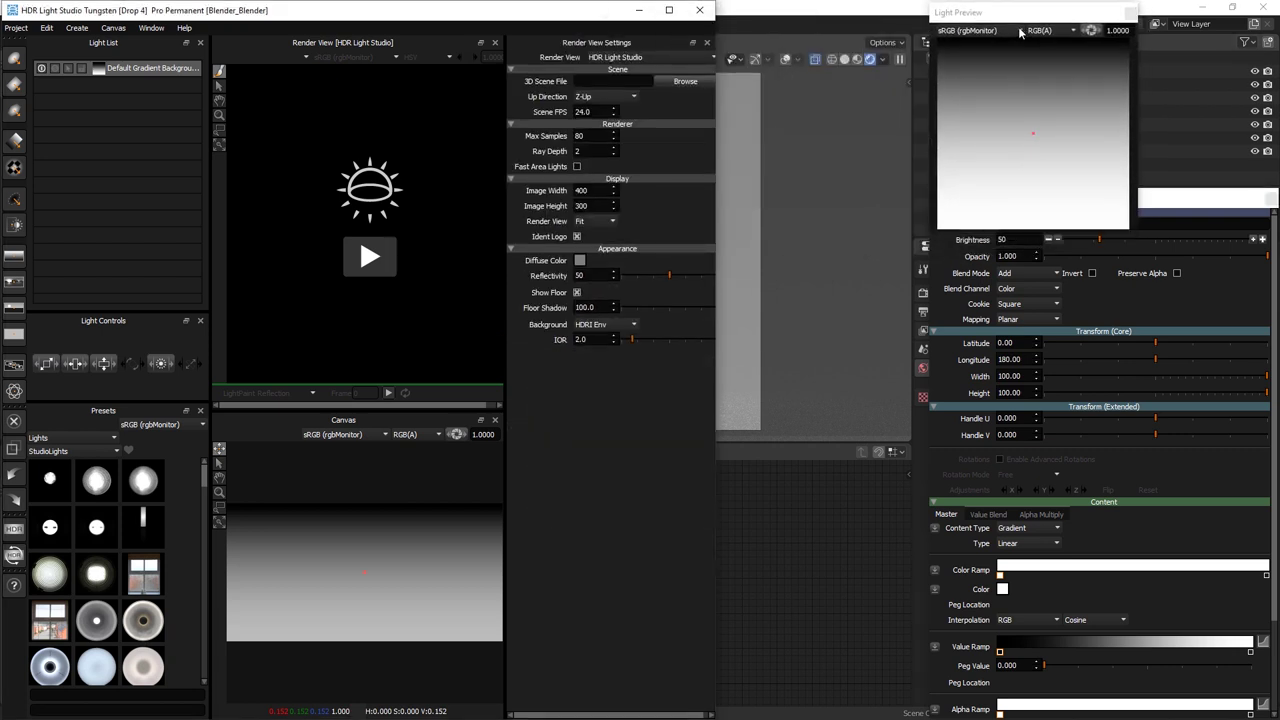
left_click_drag(1136, 230, 1273, 188)
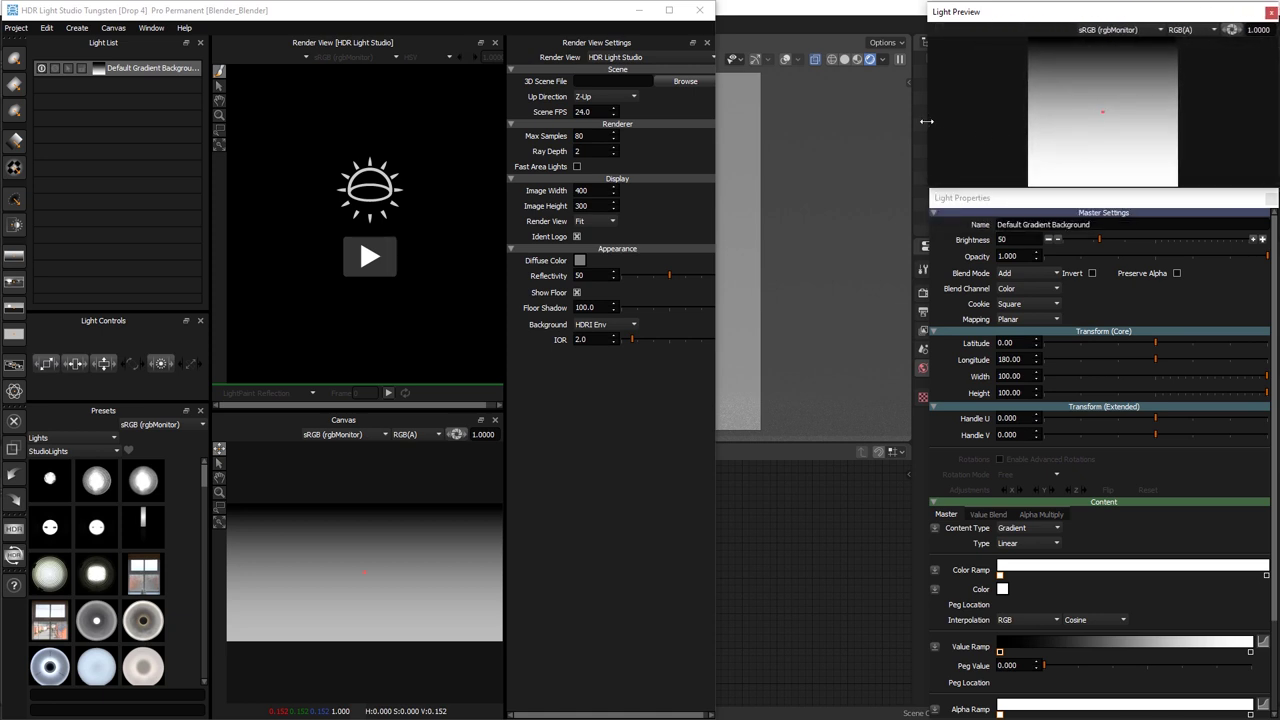
left_click_drag(927, 121, 928, 121)
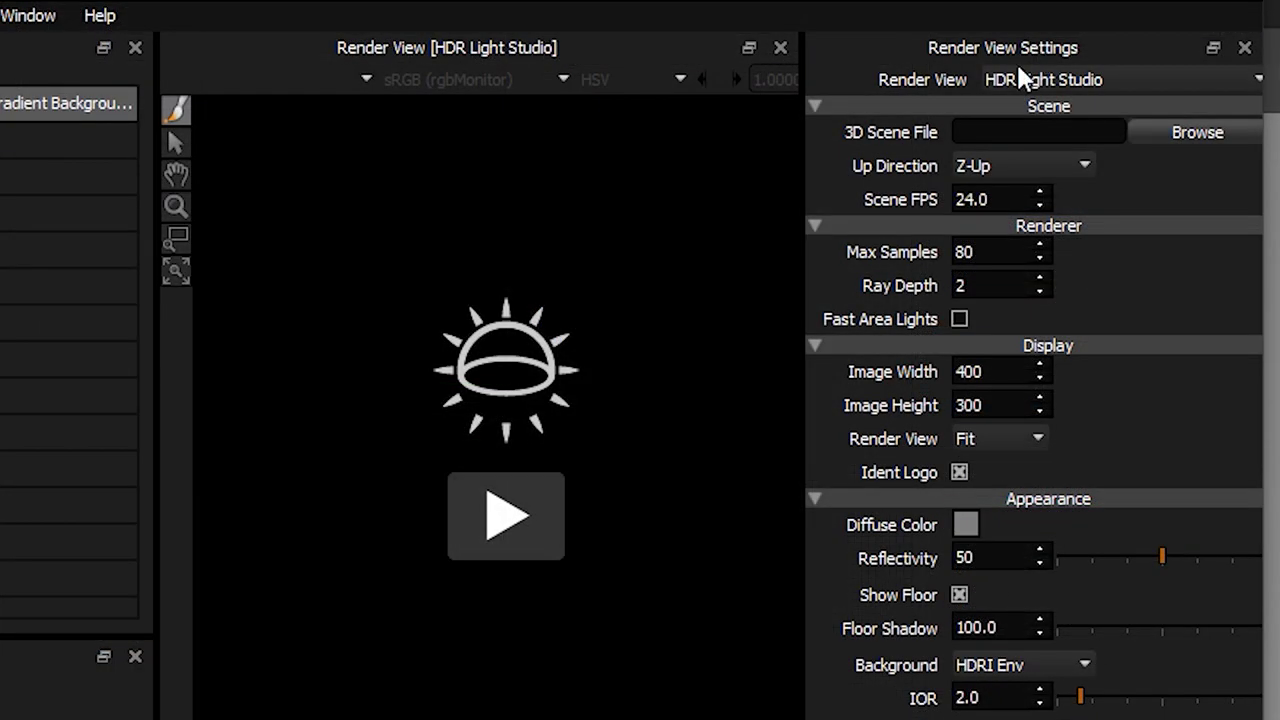
Dock Render View Settings together with Presets and narrow the HDR Light Studio main window
left_click_drag(1018, 68, 339, 397)
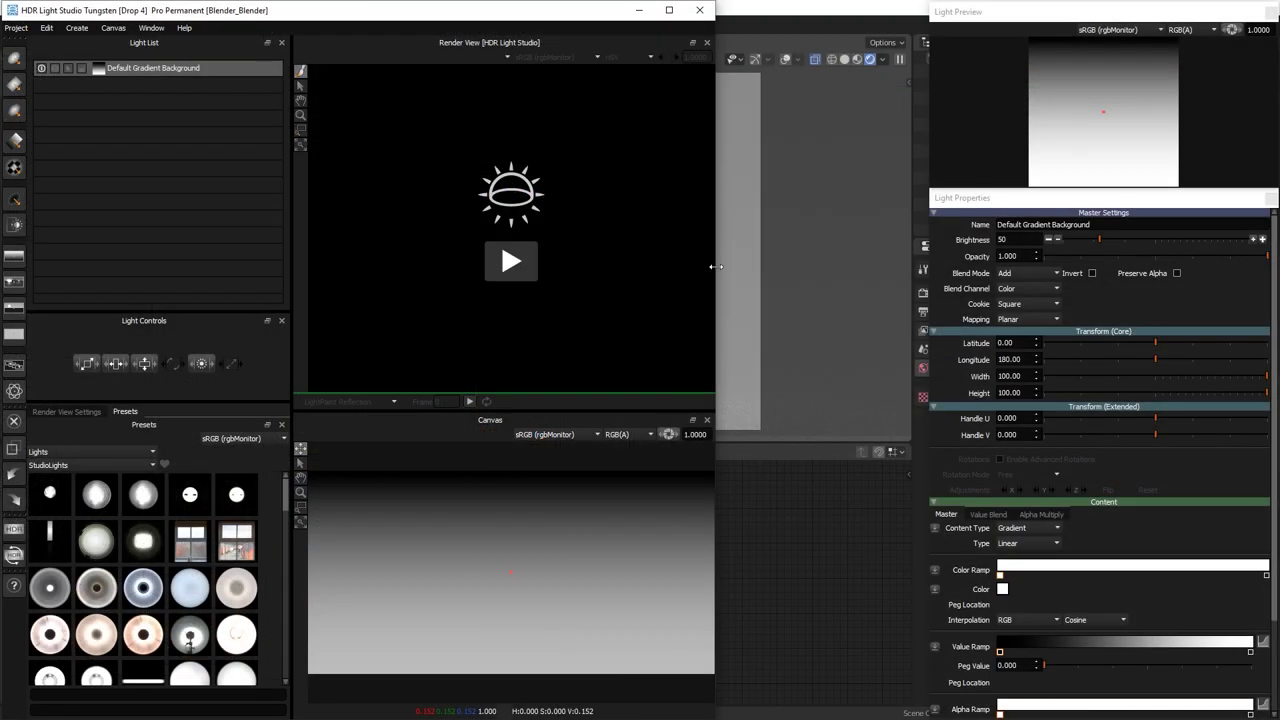
left_click_drag(716, 267, 546, 289)
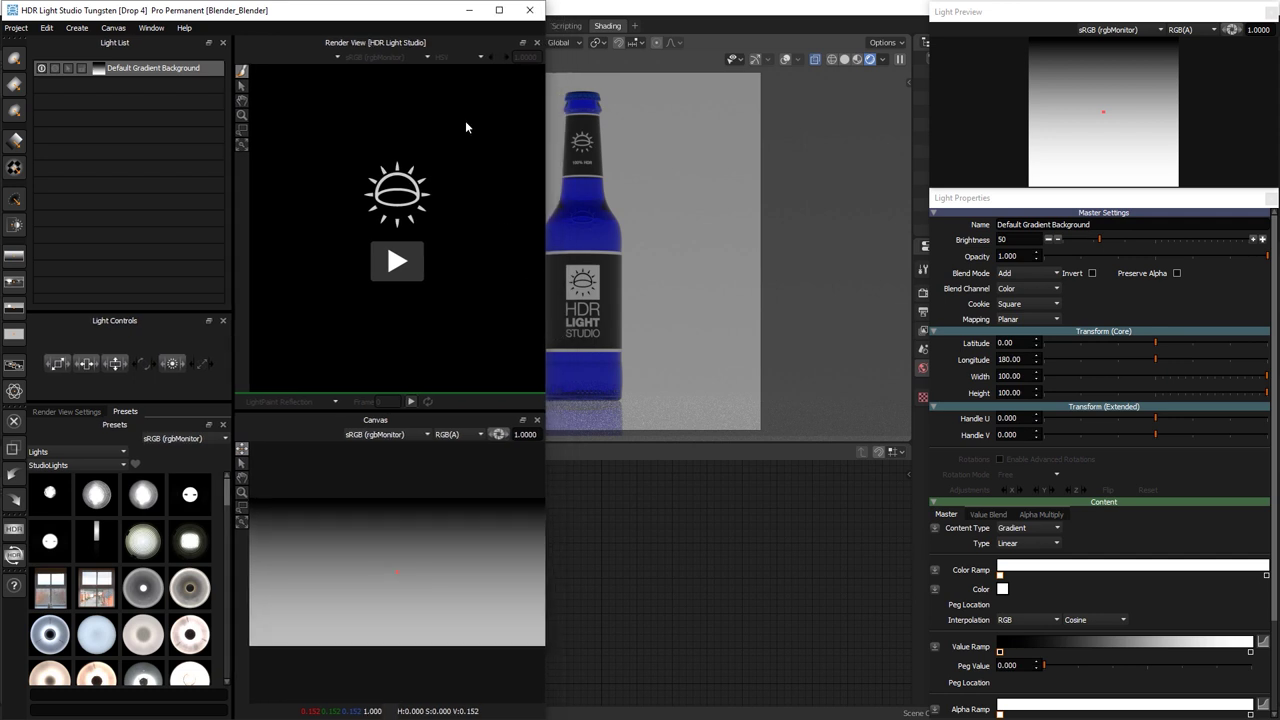
Undock the HDR Light Studio Render View and fit it below Blender's viewport, beside Light Properties
left_click_drag(398, 45, 778, 365)
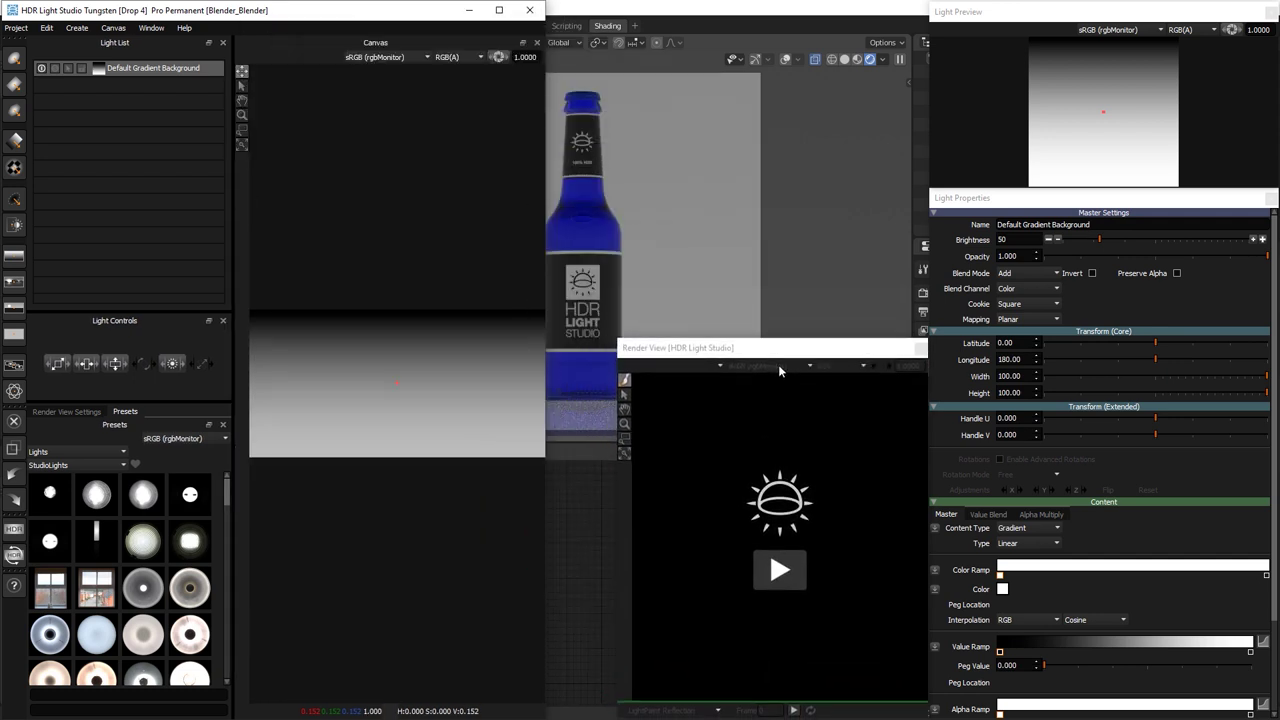
left_click(766, 346)
left_click_drag(766, 344, 778, 427)
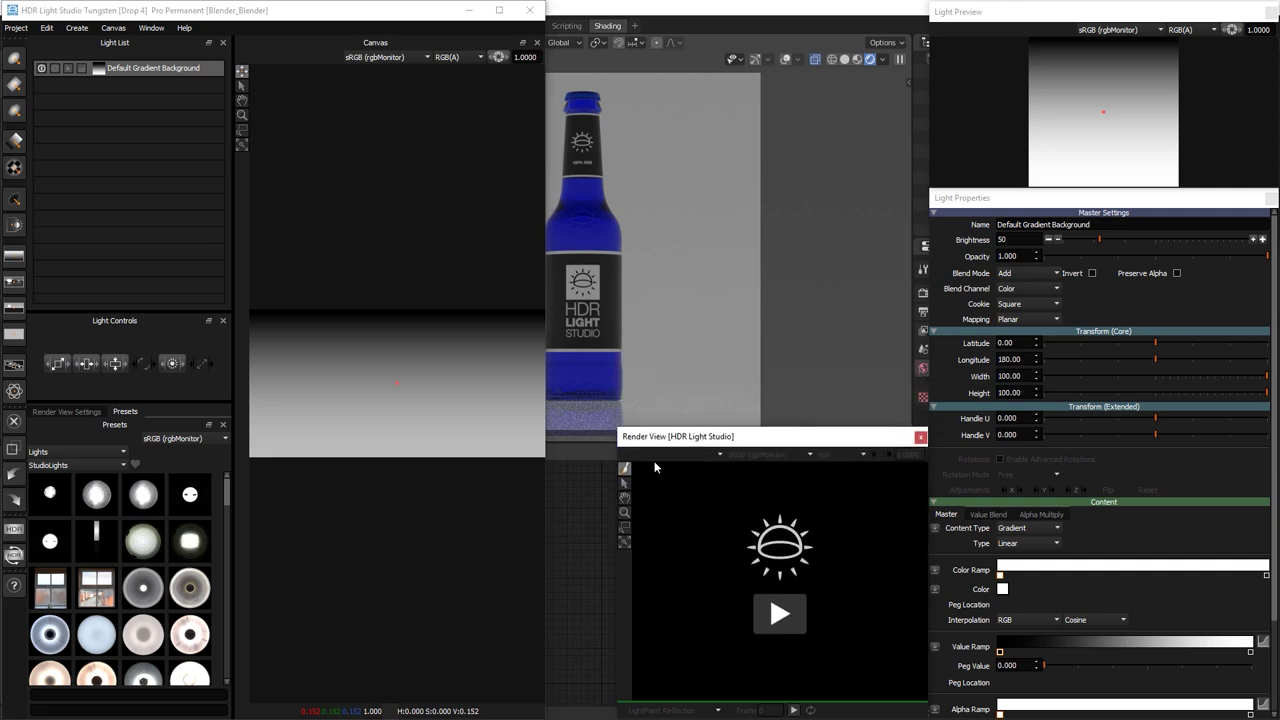
left_click_drag(616, 456, 600, 453)
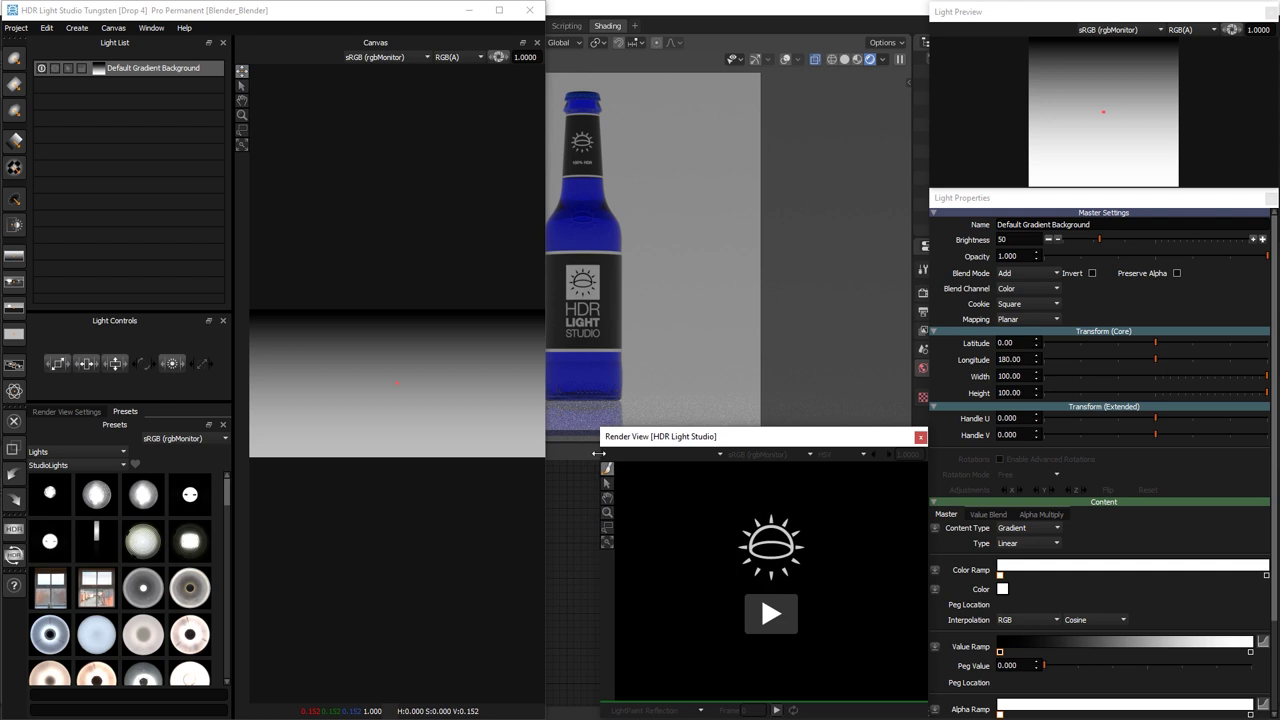
Undock the Canvas, narrow the main window to Blender's file browser width, and fit the Canvas between it and Render View
left_click_drag(544, 268, 353, 283)
double_click(248, 39)
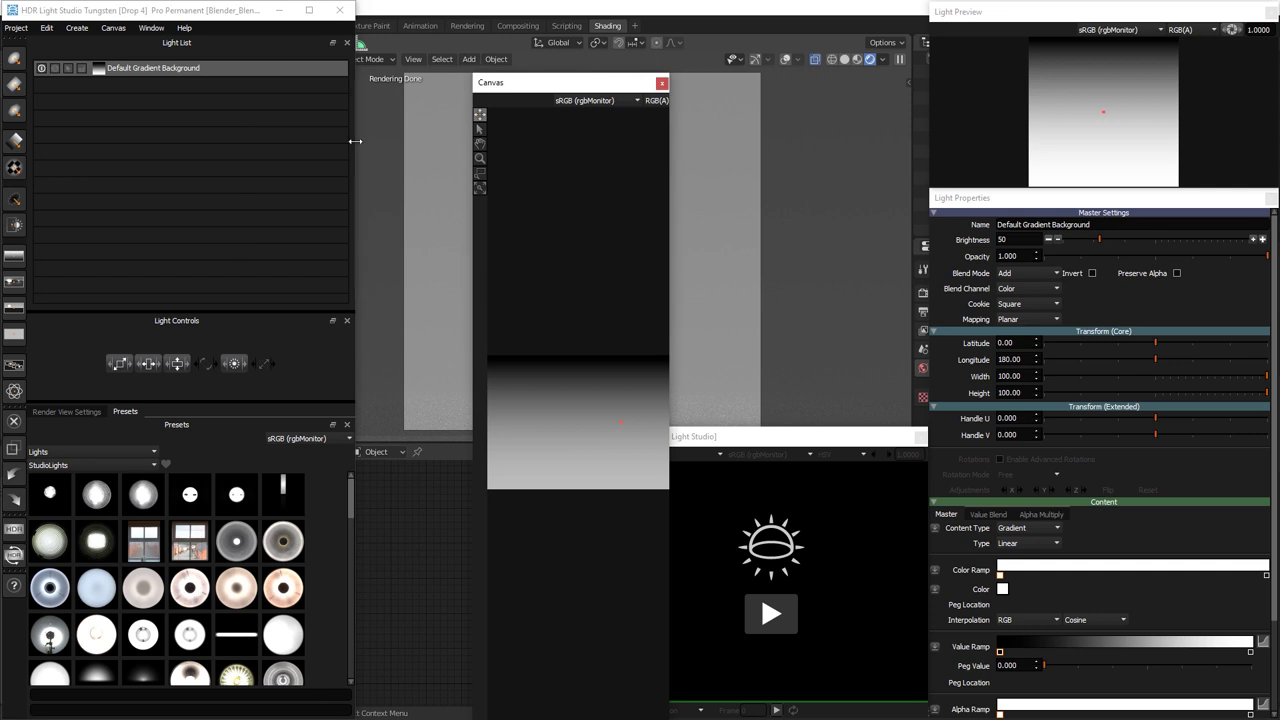
left_click_drag(355, 141, 319, 140)
left_click_drag(537, 76, 467, 441)
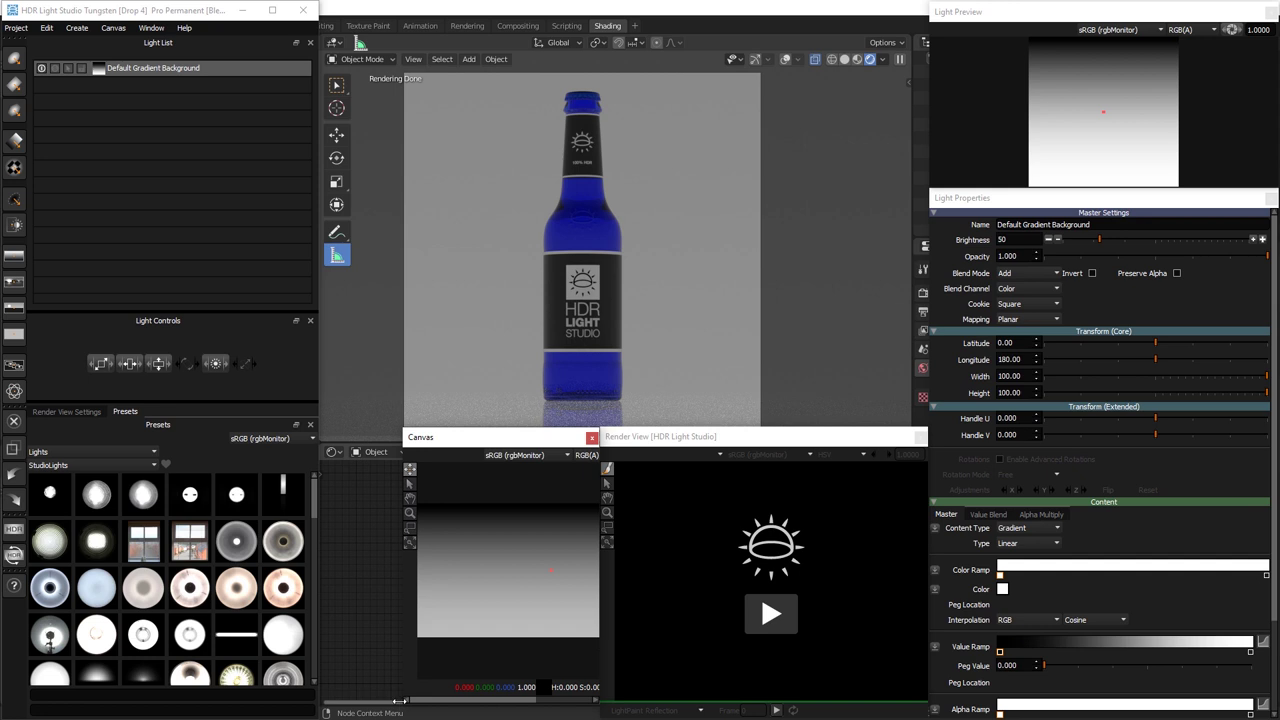
left_click_drag(400, 704, 319, 715)
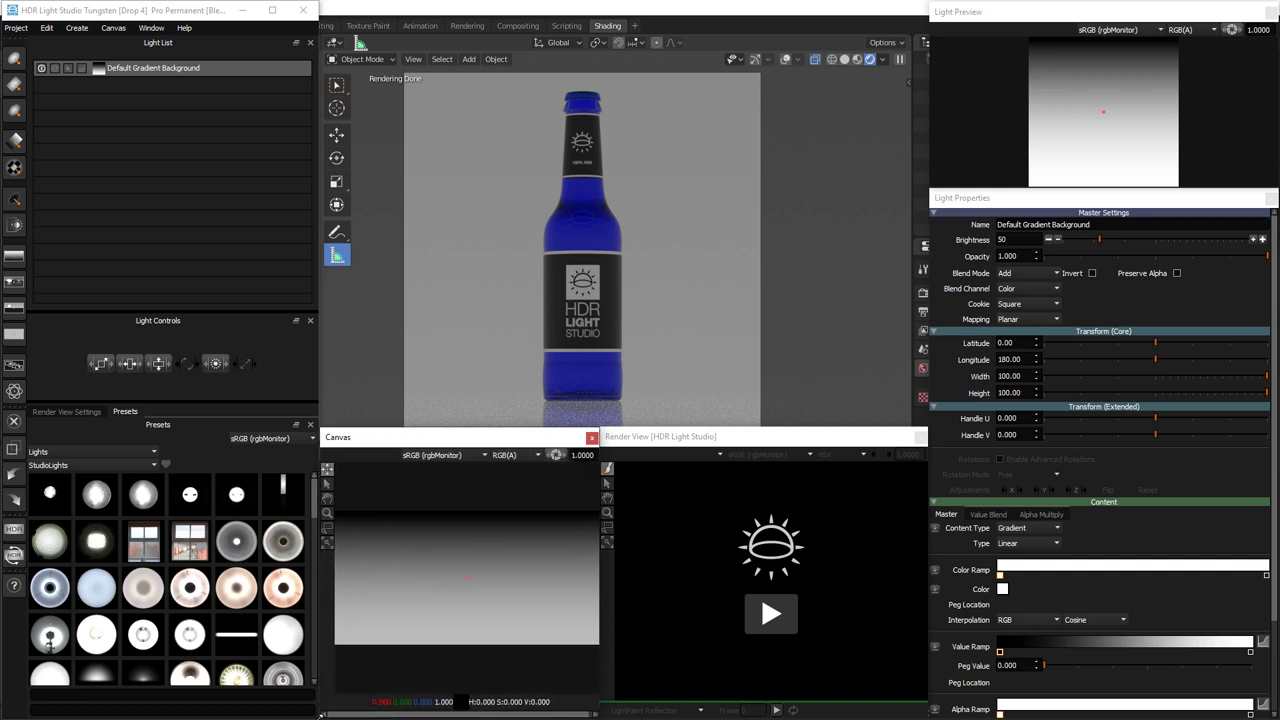
left_click(665, 428)
left_click_drag(665, 428, 665, 429)
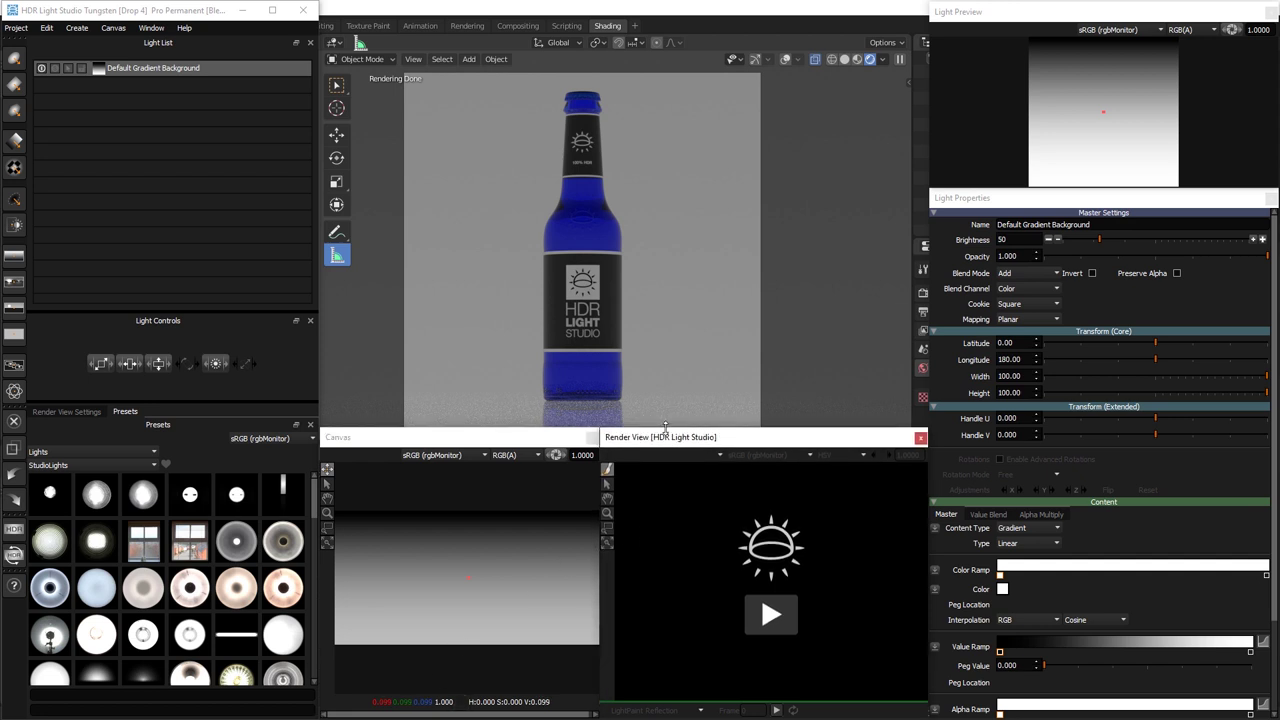
Shorten the Light List and Light Controls areas to give Presets more height
left_click(238, 298)
left_click_drag(238, 297, 238, 243)
left_click_drag(230, 390, 243, 301)
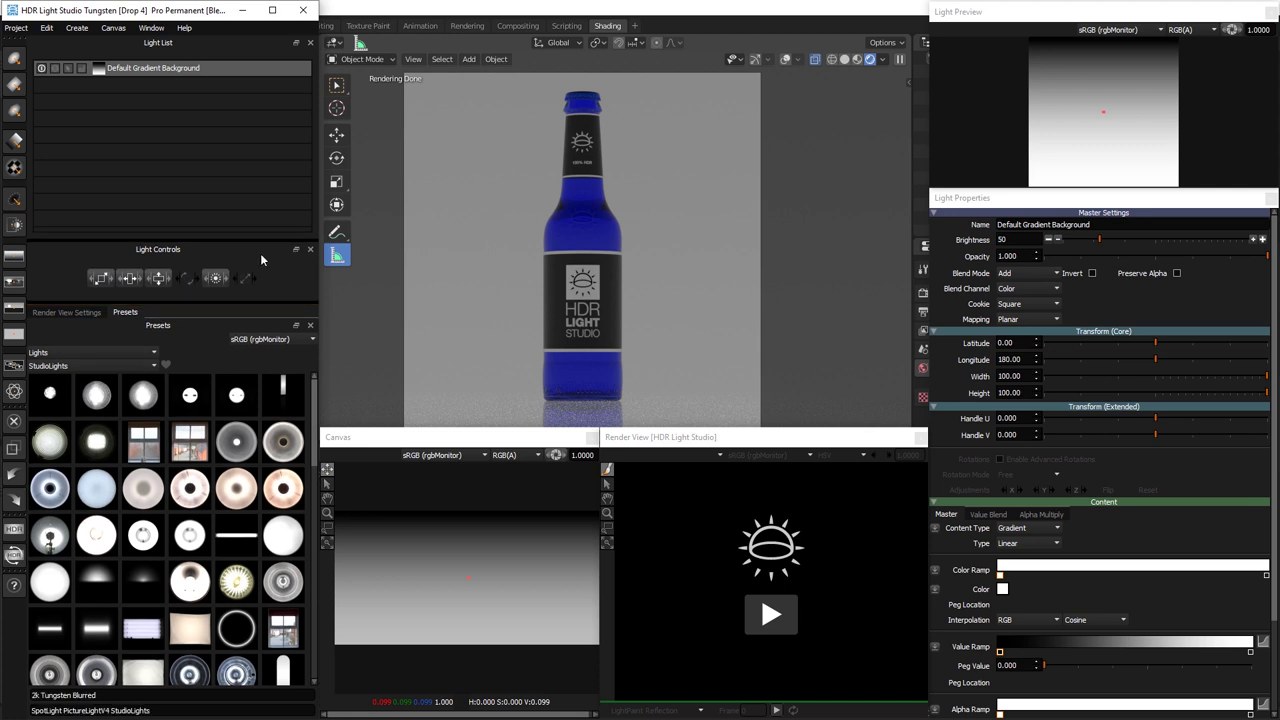
Save the current window layout to the Preset 1 slot under the name My Blender Layout
left_click(155, 28)
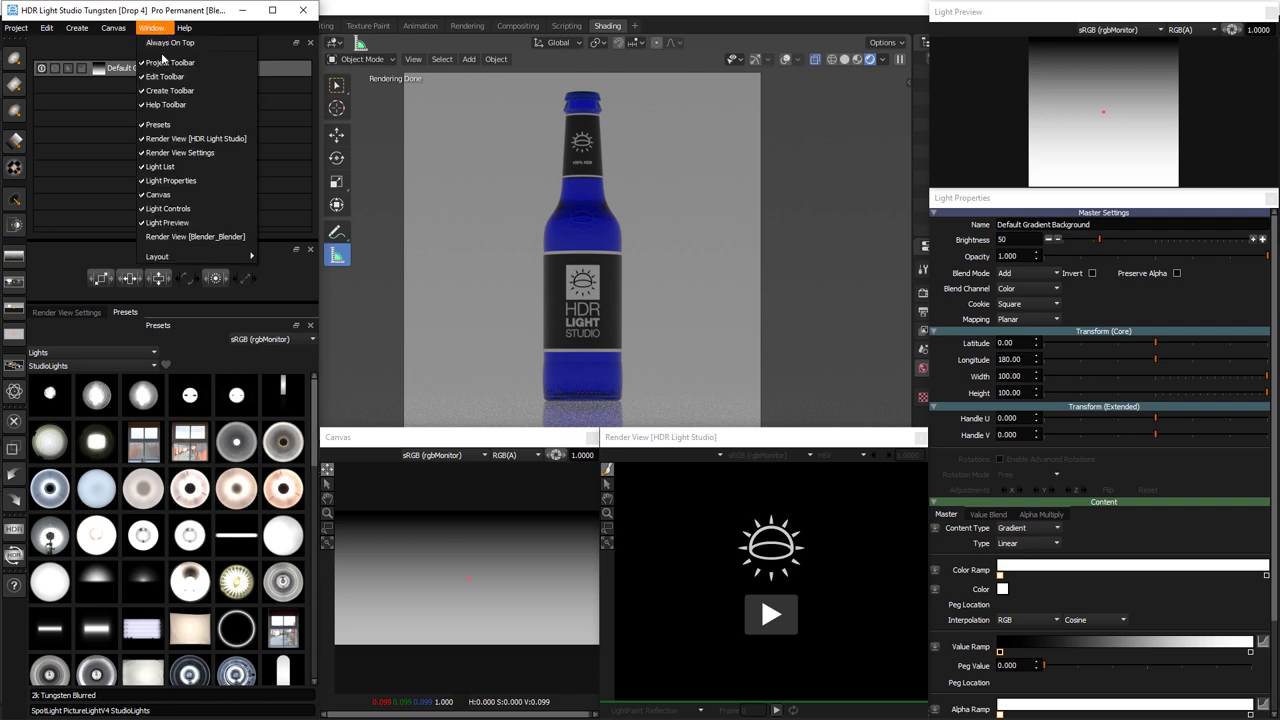
mouse_move(245, 257)
mouse_move(284, 263)
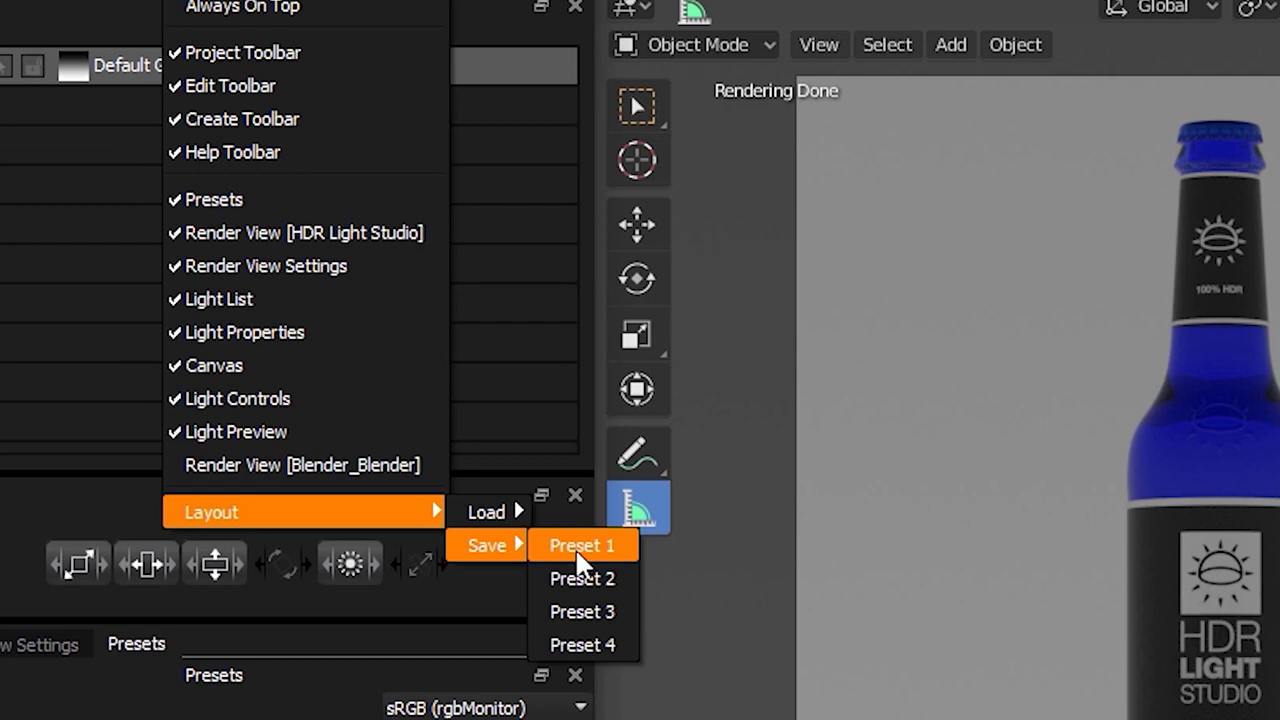
left_click(580, 548)
type("My Bl")
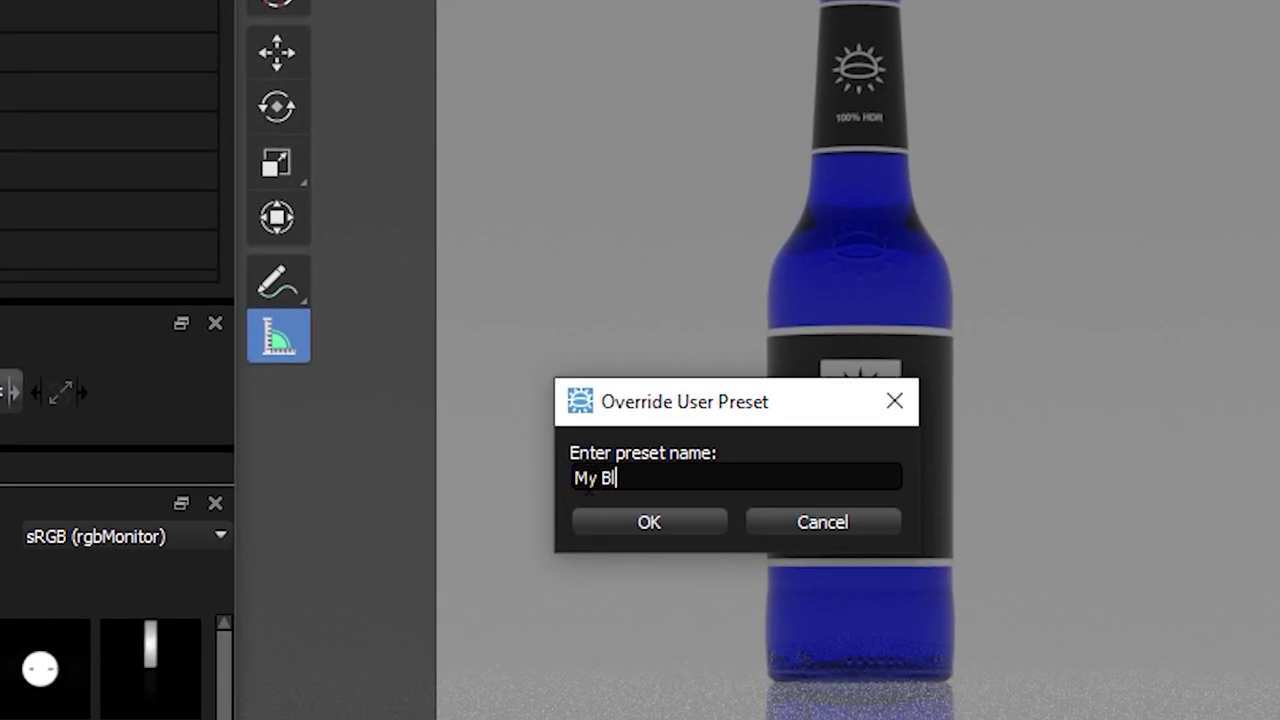
type("ender Lay")
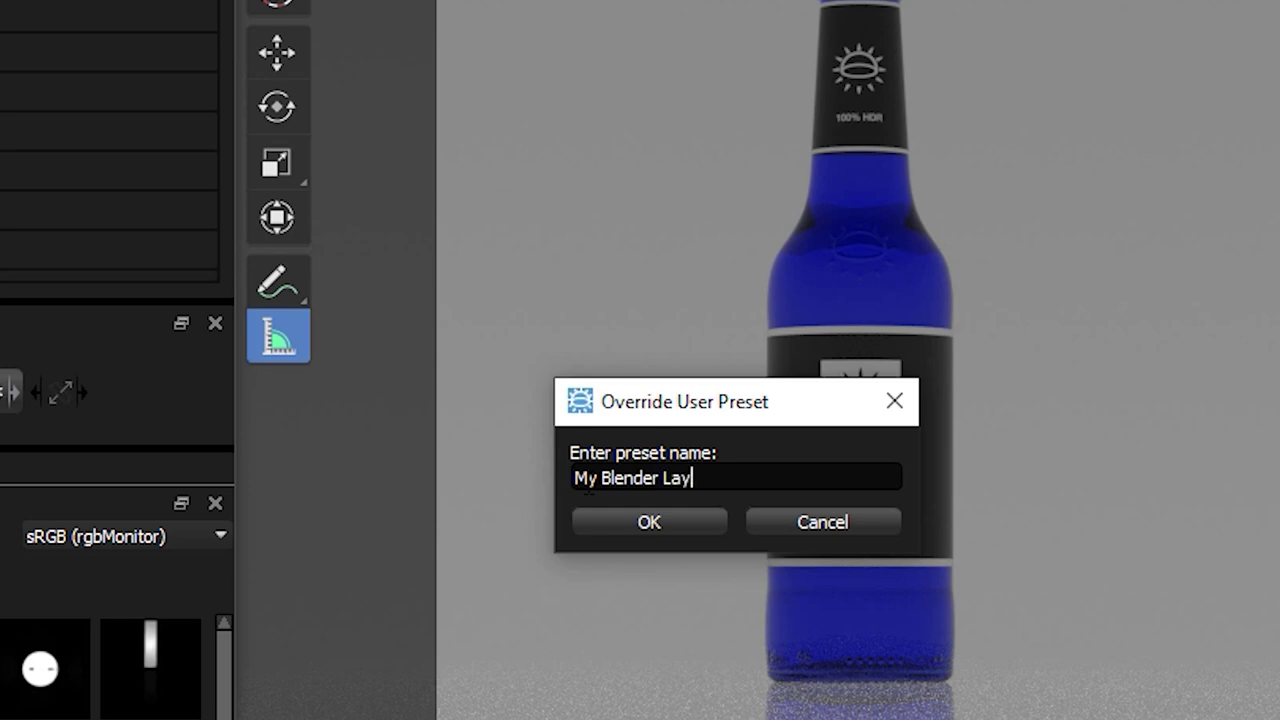
type("out")
left_click(645, 525)
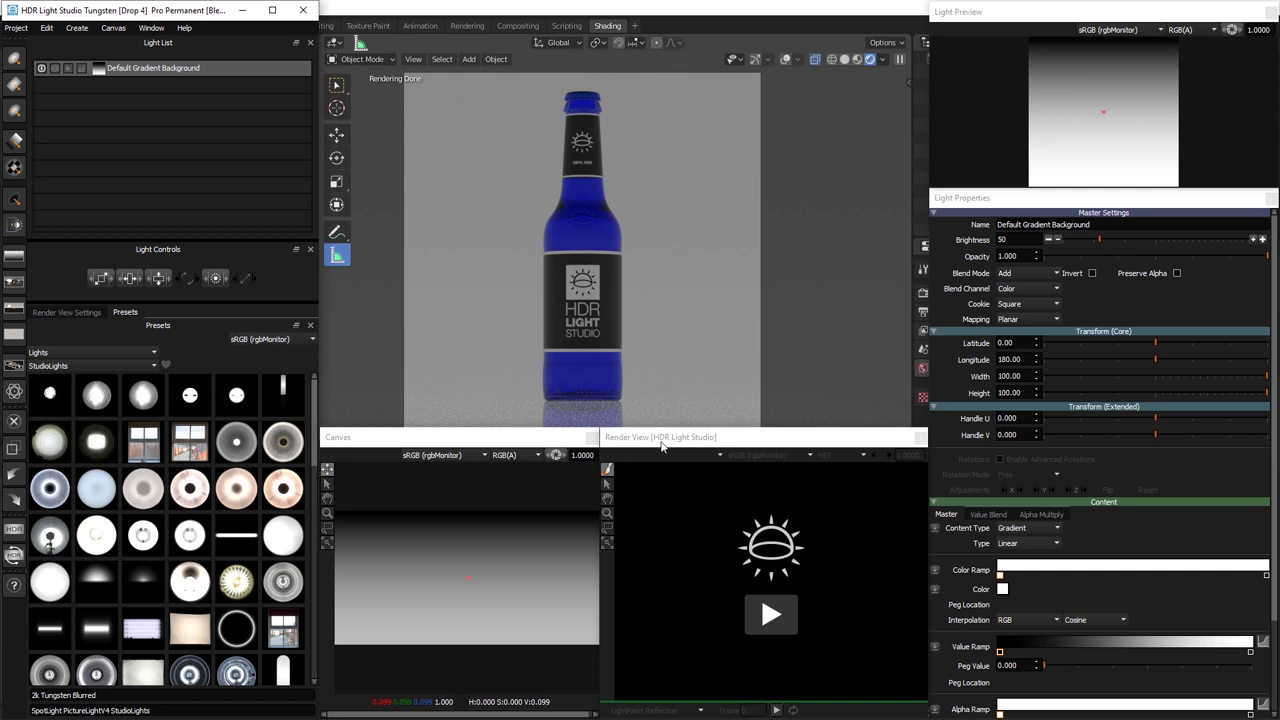
Move the Render View and Canvas windows out of place and widen the main HDR Light Studio window
left_click_drag(663, 445, 849, 314)
left_click_drag(493, 436, 654, 427)
left_click_drag(319, 288, 432, 288)
Load the saved user layout My Blender Layout
left_click(150, 28)
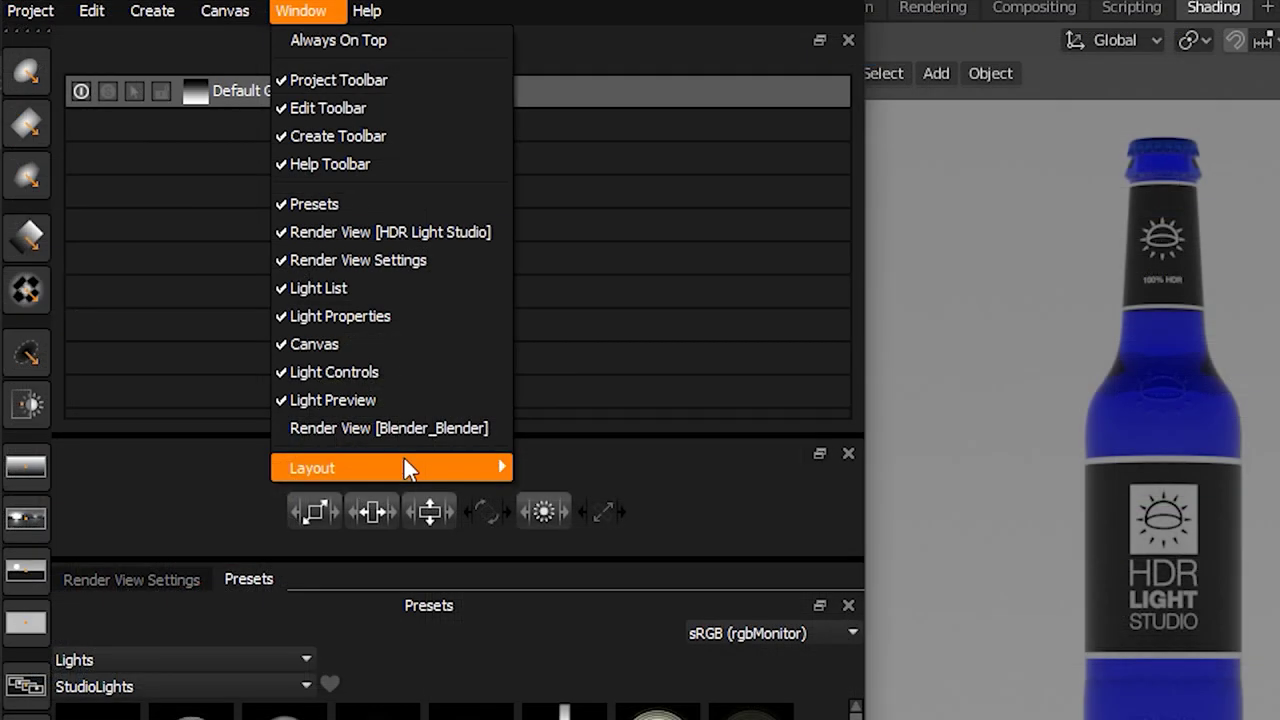
mouse_move(231, 257)
mouse_move(545, 468)
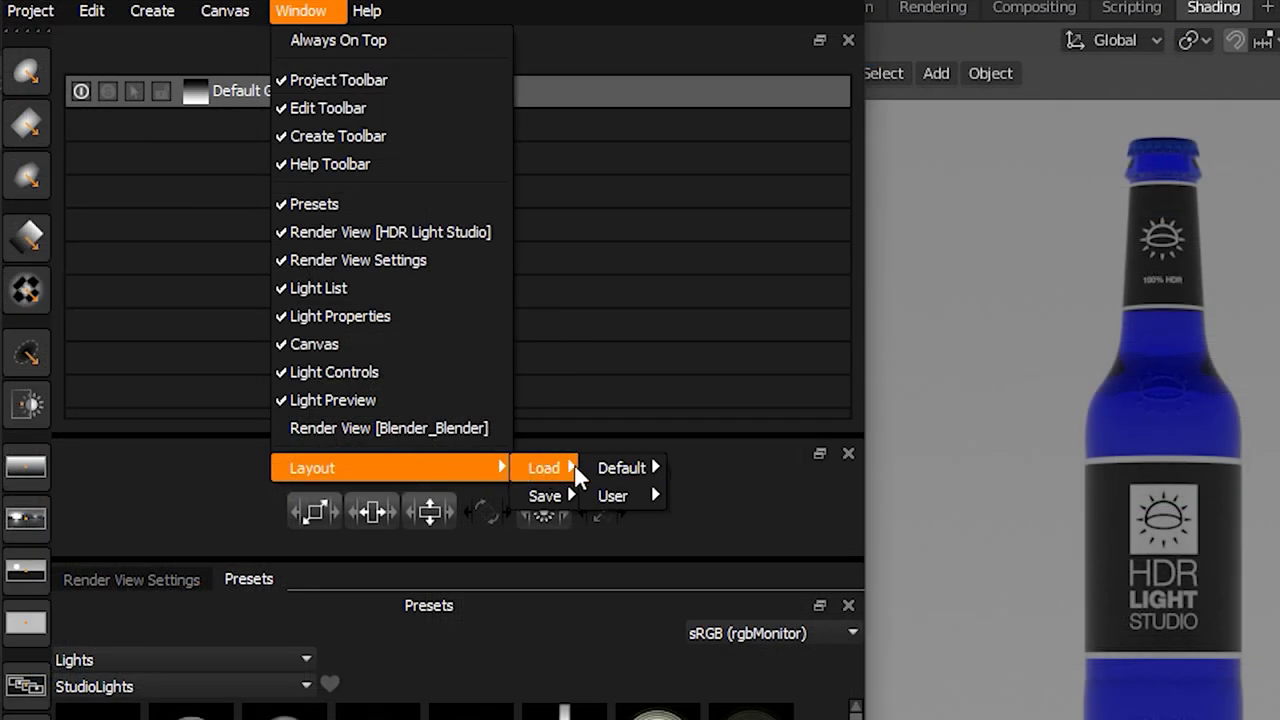
mouse_move(613, 498)
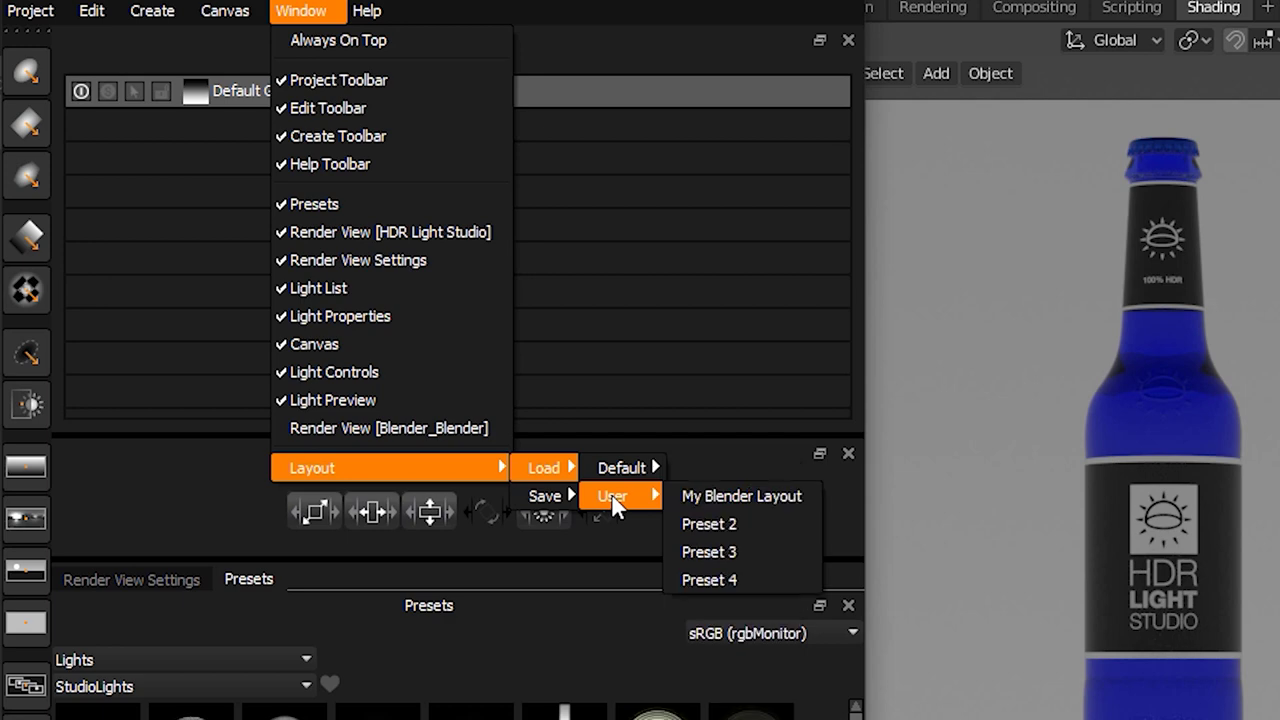
left_click(747, 497)
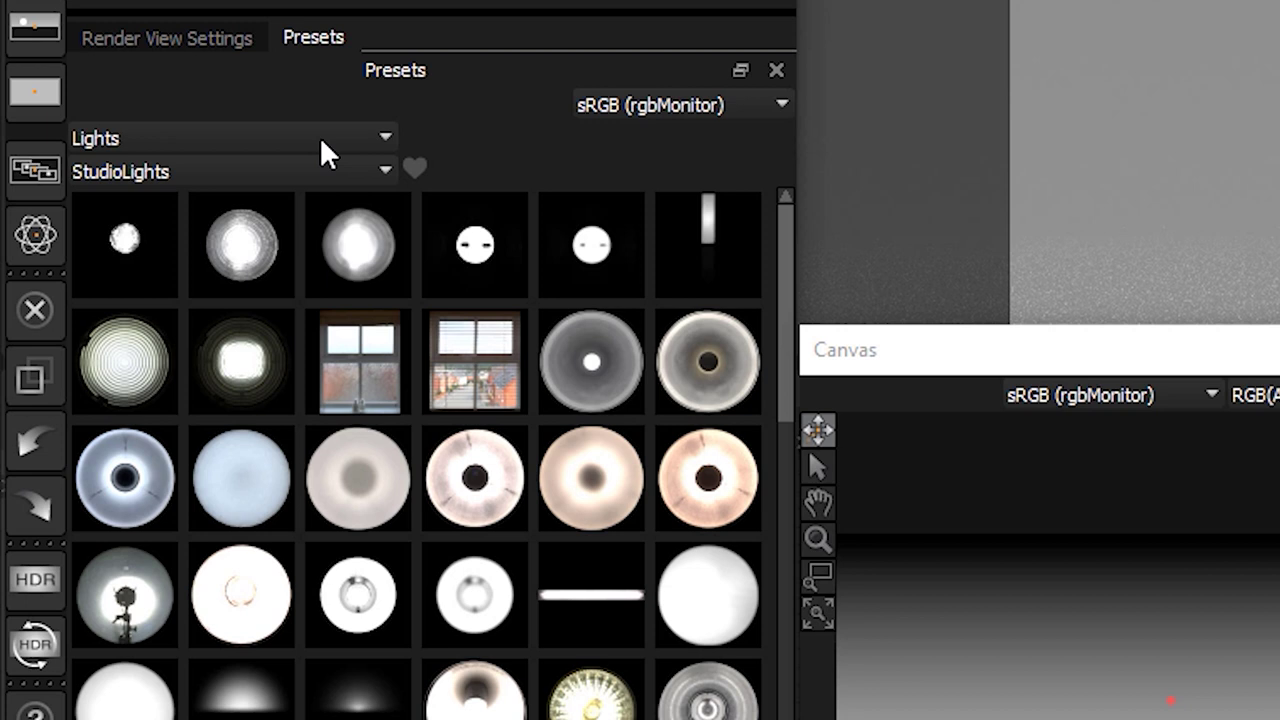
Look through the available preset types and the Lights categories, keeping Lights and StudioLights selected
left_click(320, 136)
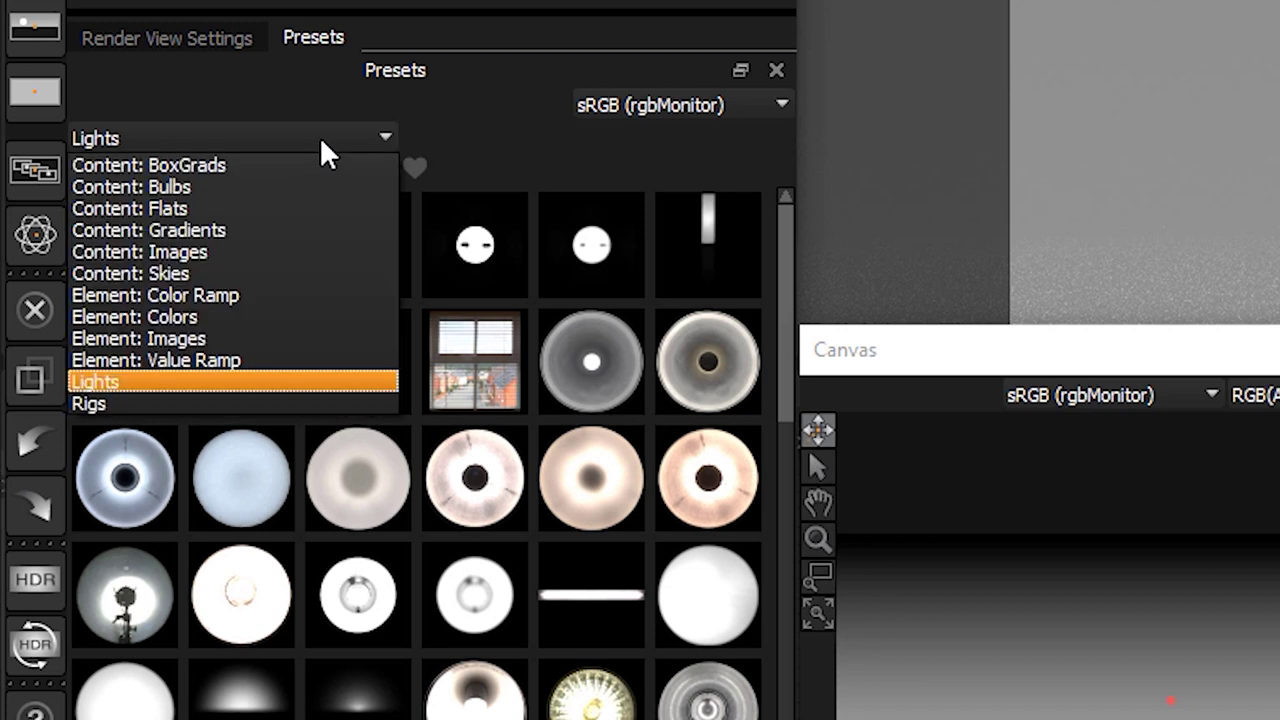
left_click(173, 380)
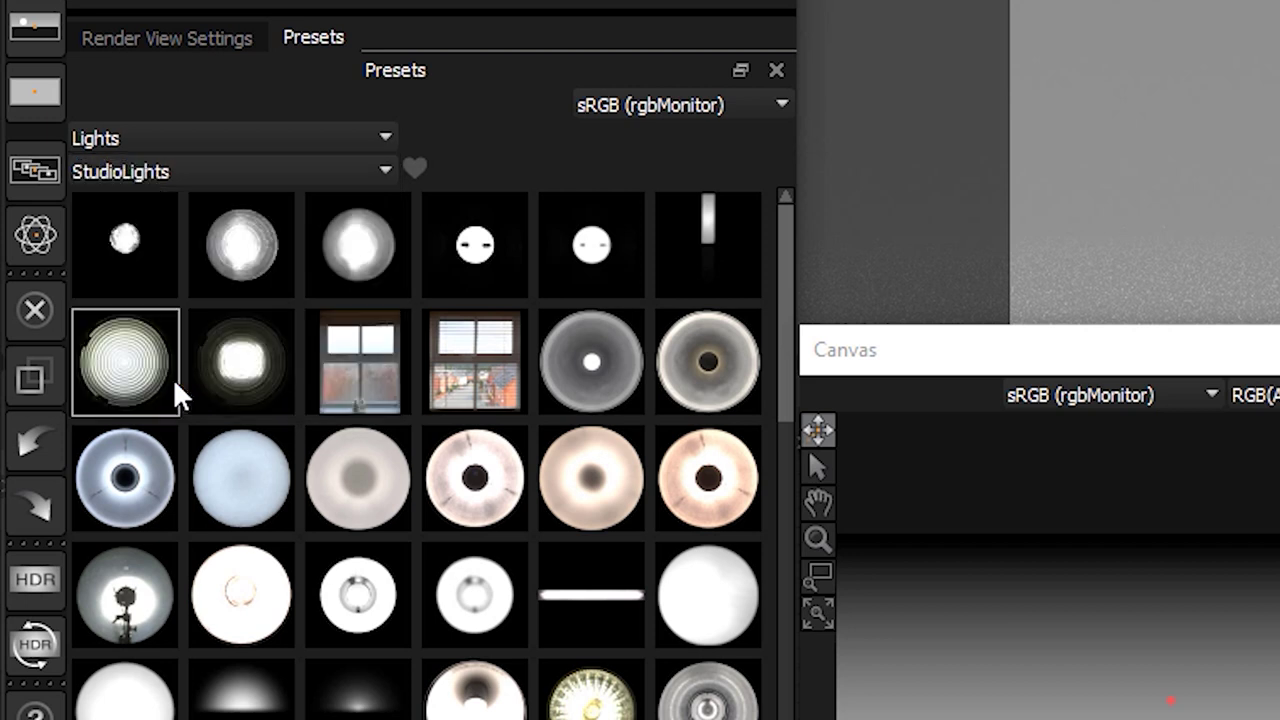
left_click(210, 172)
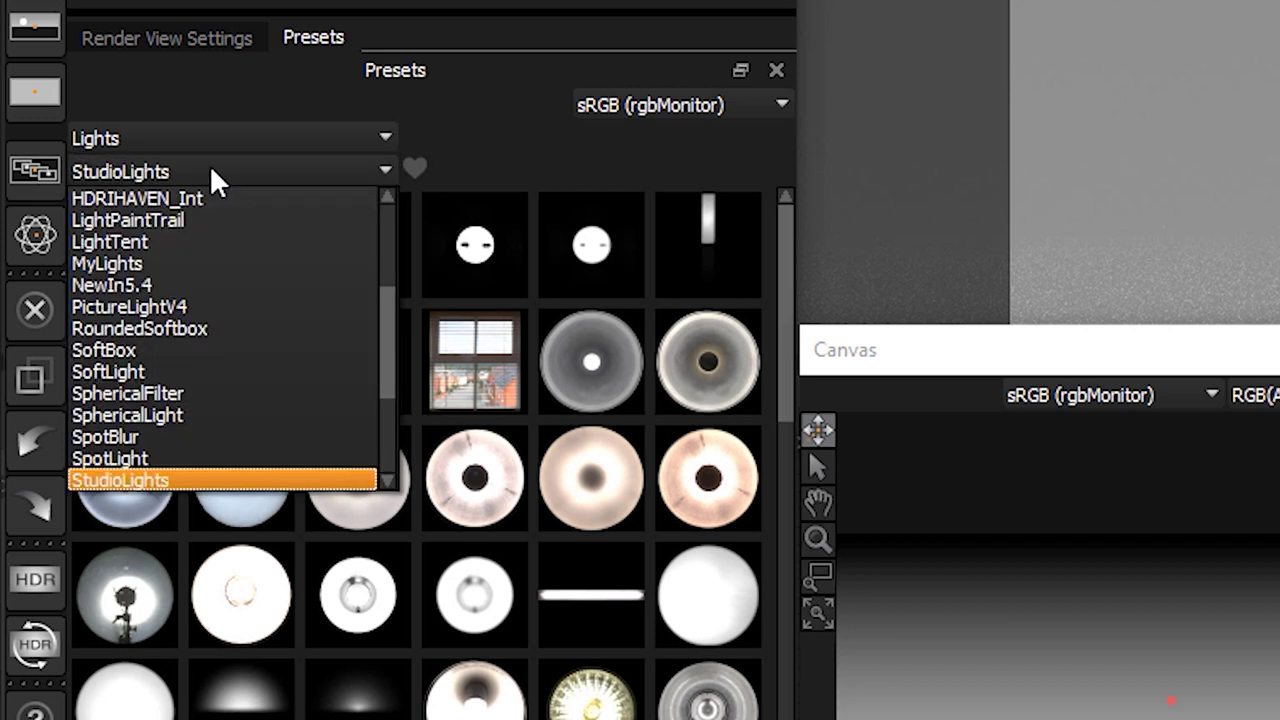
left_click(151, 479)
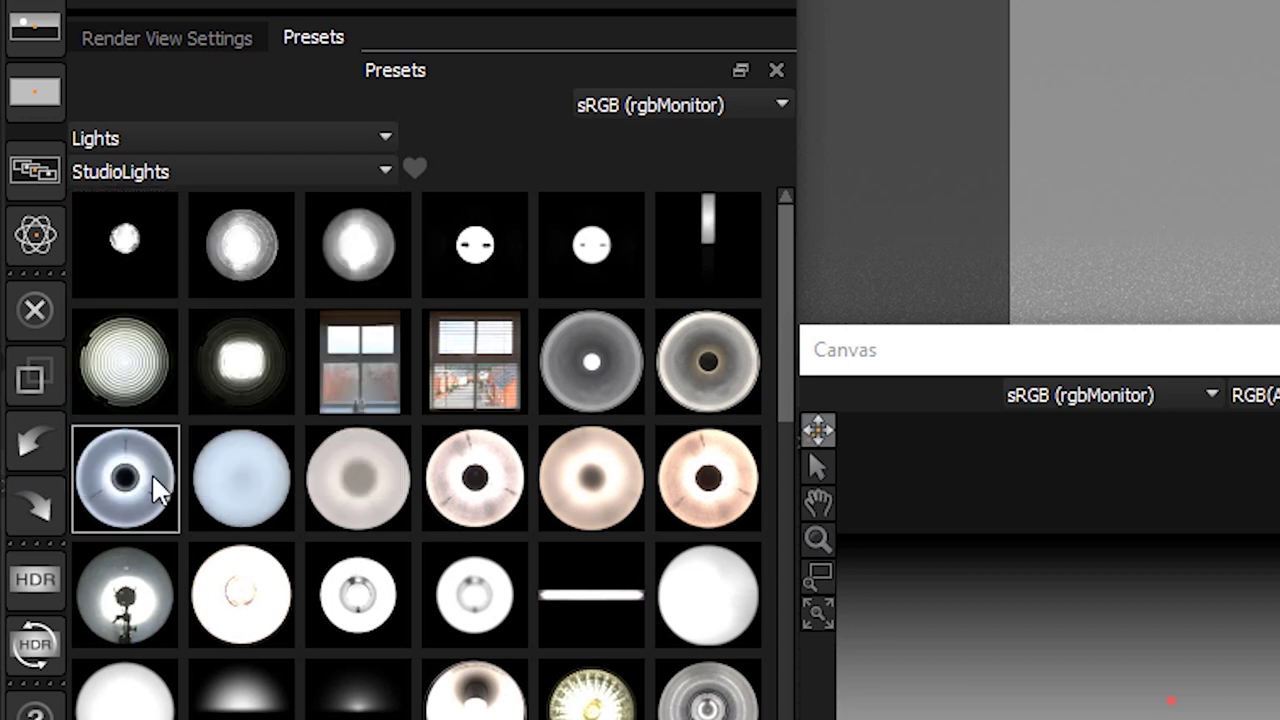
Add the hotel_room environment from the HDRIHAVEN_Int category of the Lights presets to the scene
left_click(252, 176)
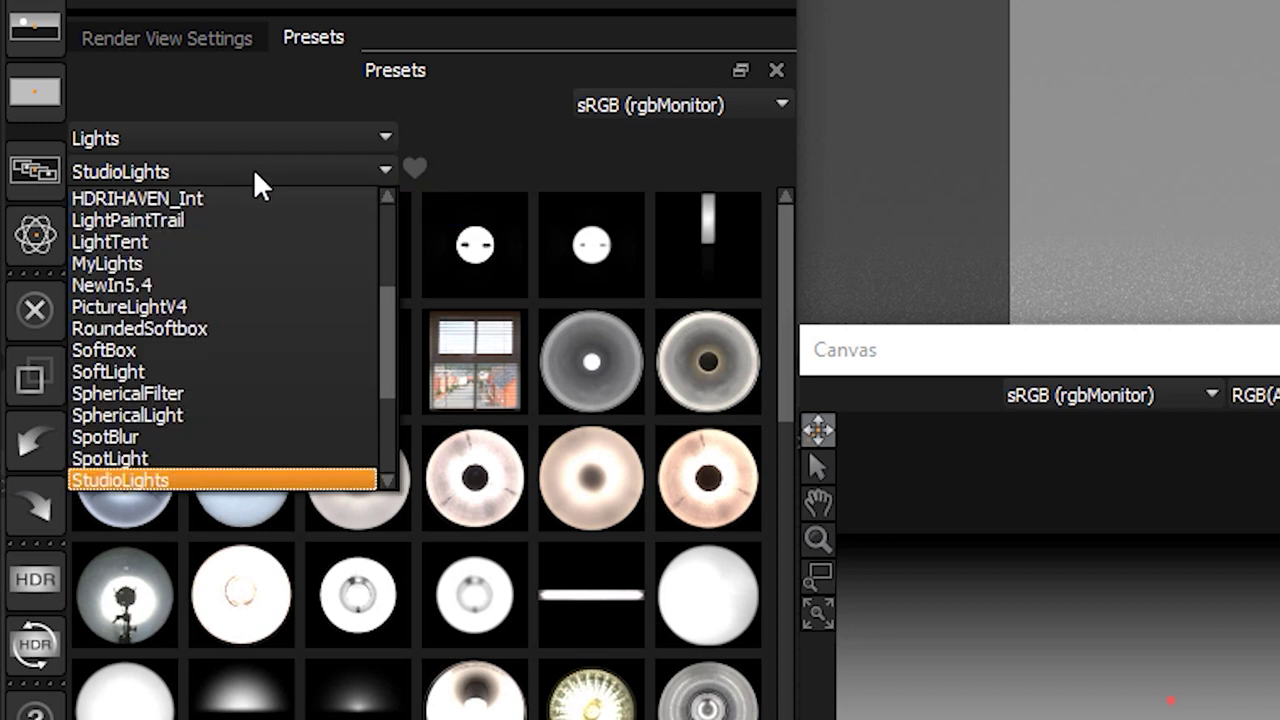
left_click_drag(386, 318, 386, 284)
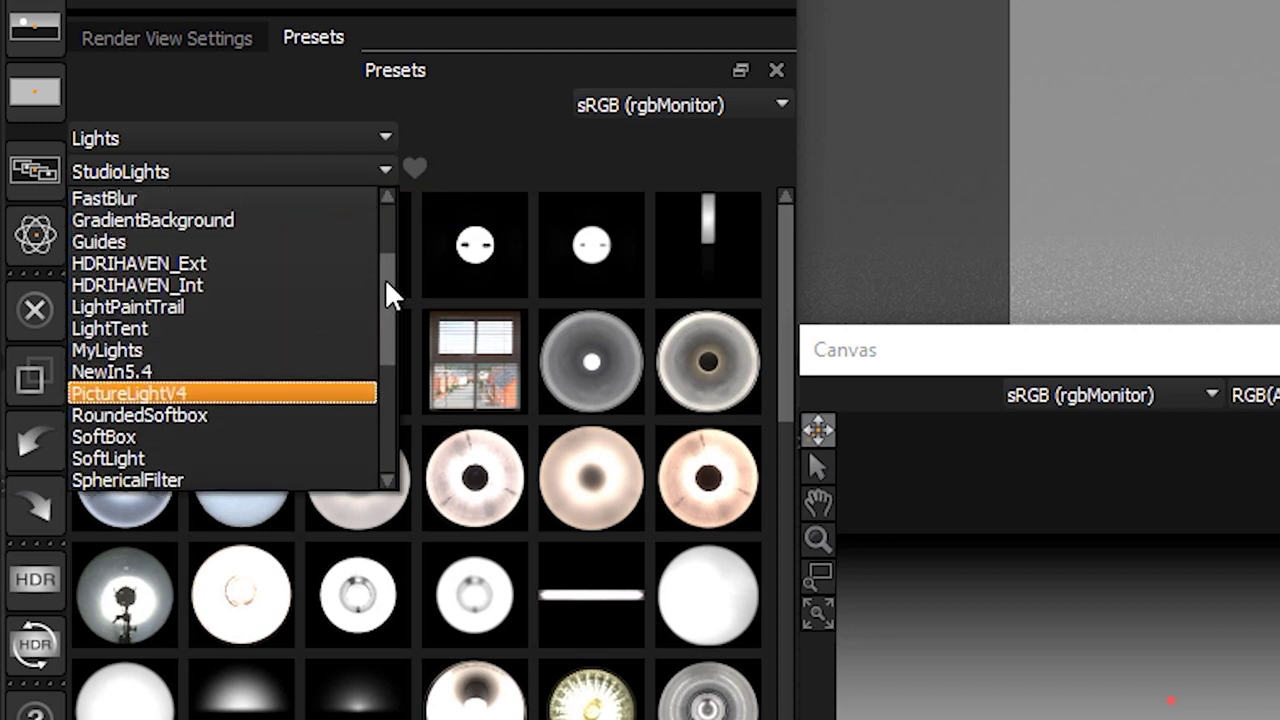
left_click(235, 283)
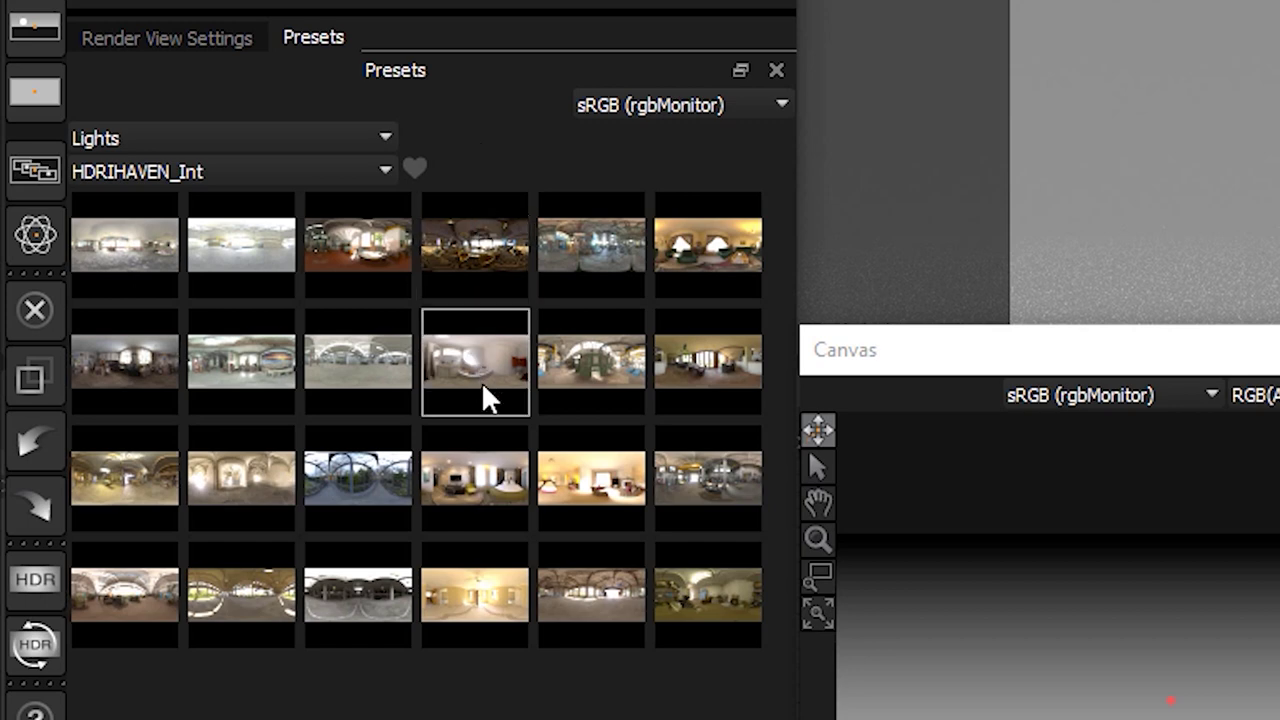
left_click(485, 500)
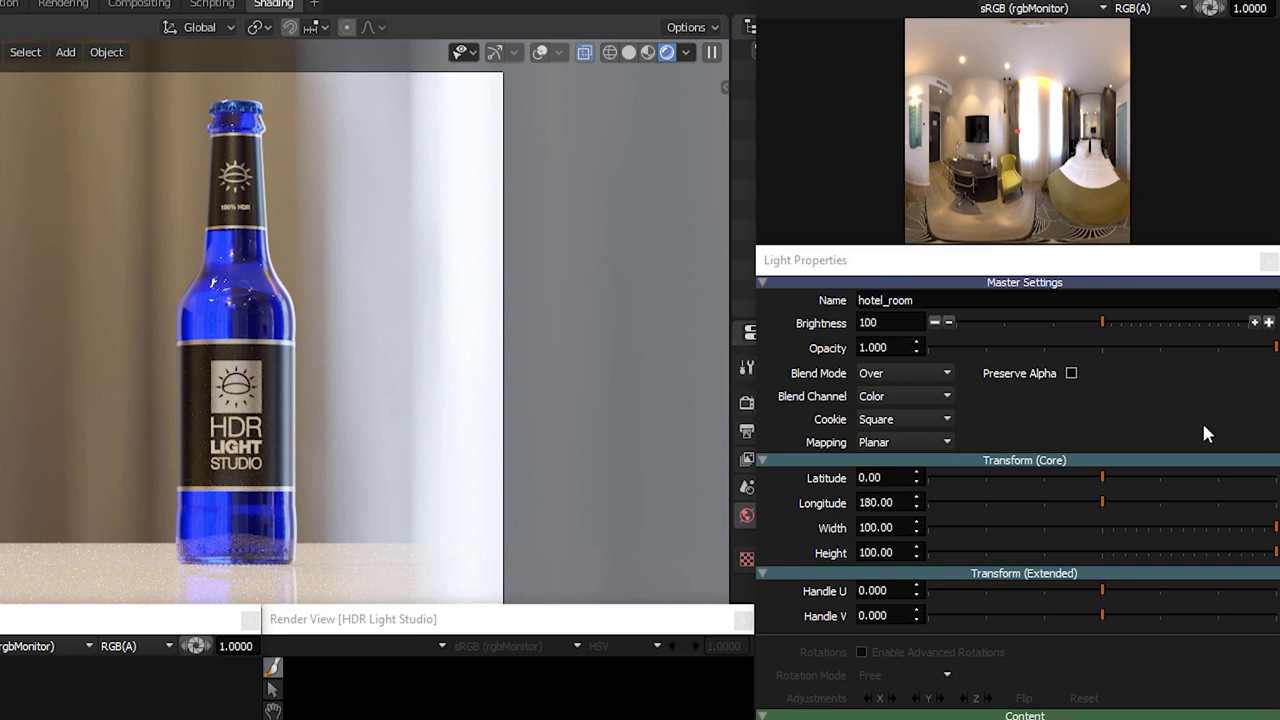
Try a brightness of 400 on the hotel_room light, return it to 100 and keep the Over blend mode
left_click(1269, 323)
left_click(1269, 323)
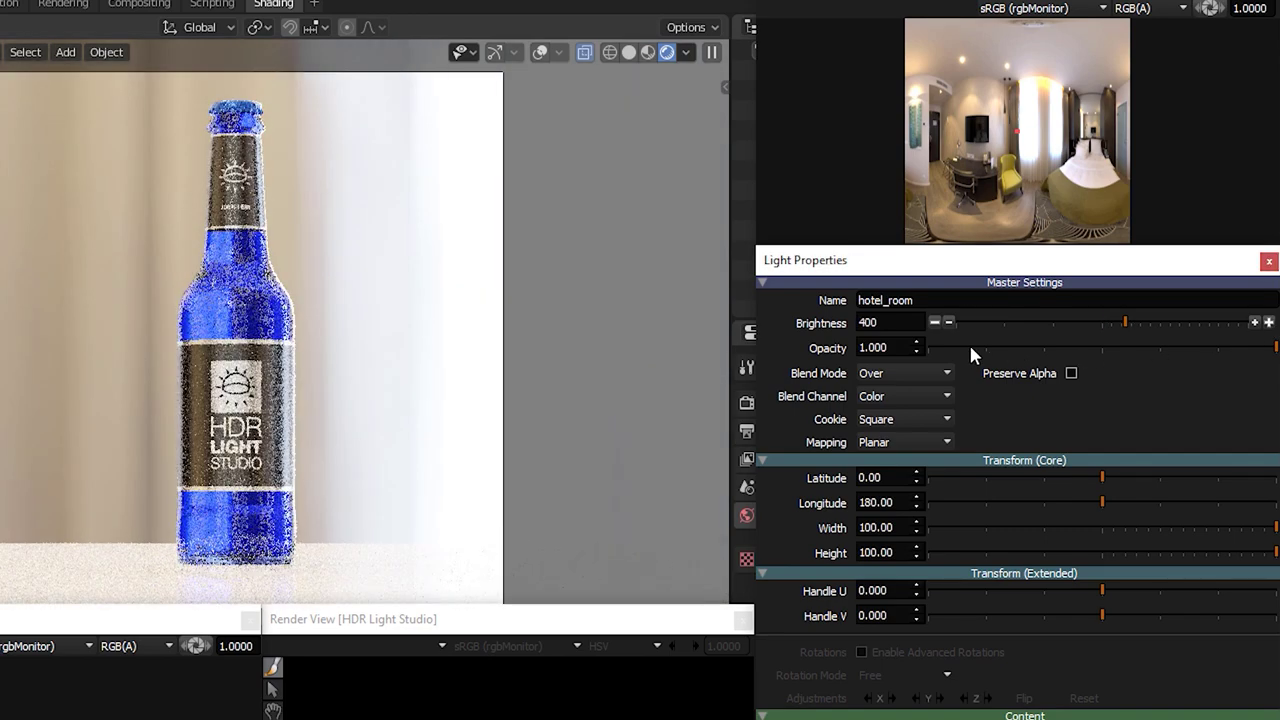
left_click(934, 323)
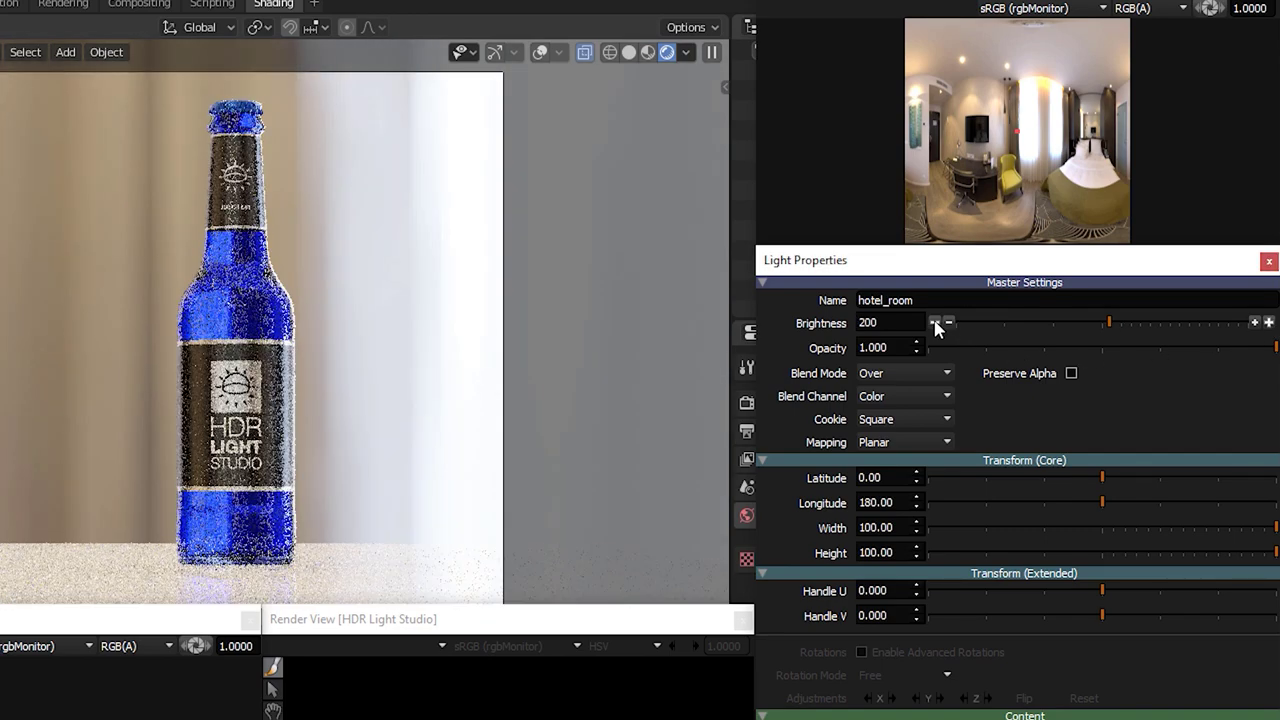
left_click(934, 323)
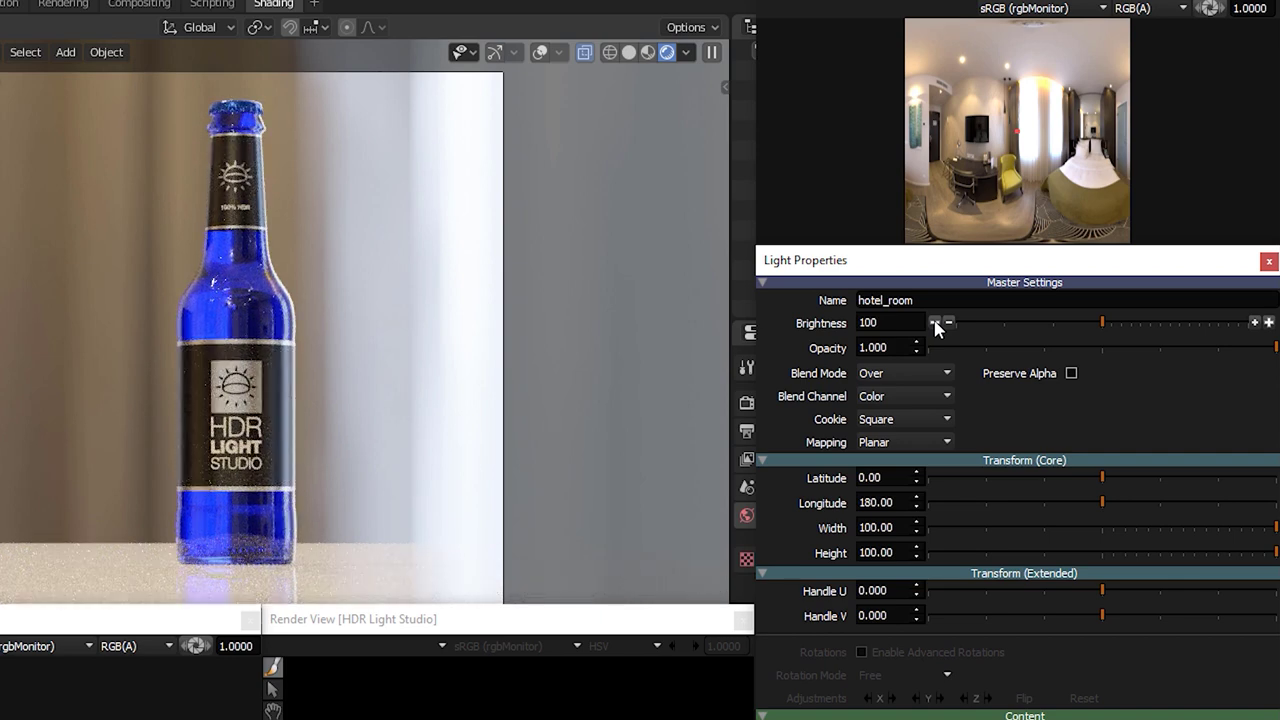
left_click(922, 375)
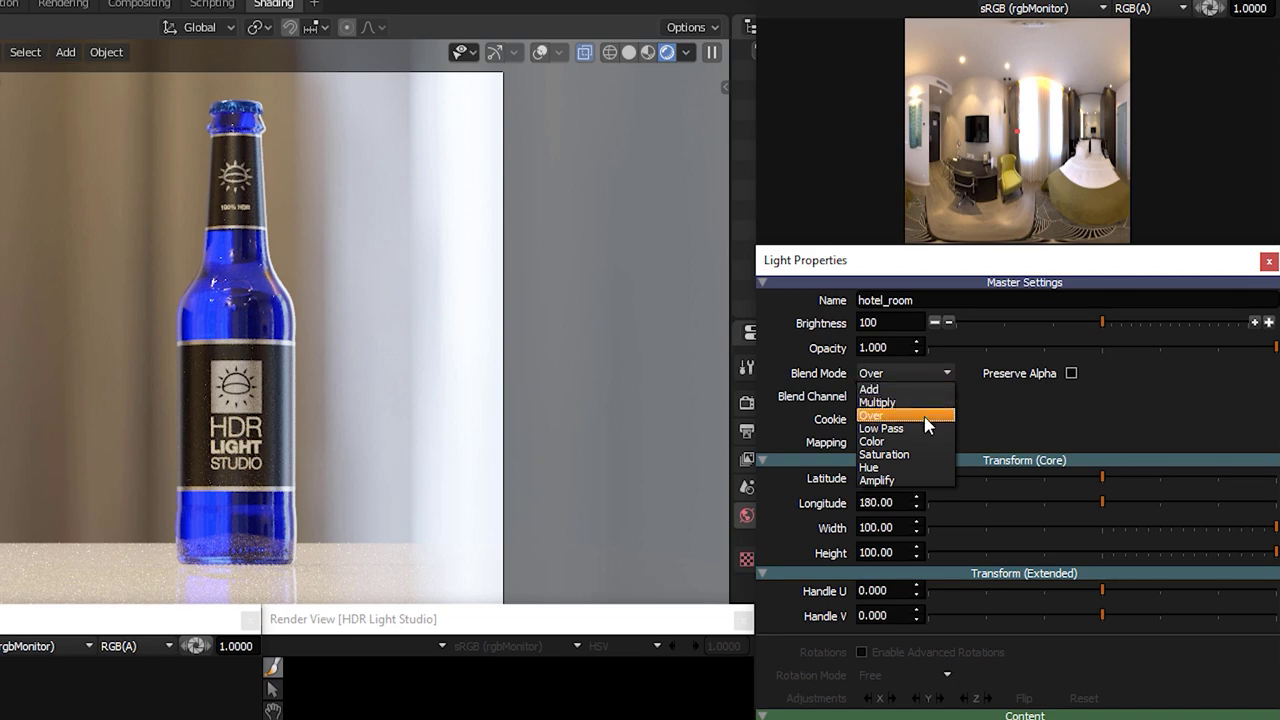
left_click(928, 417)
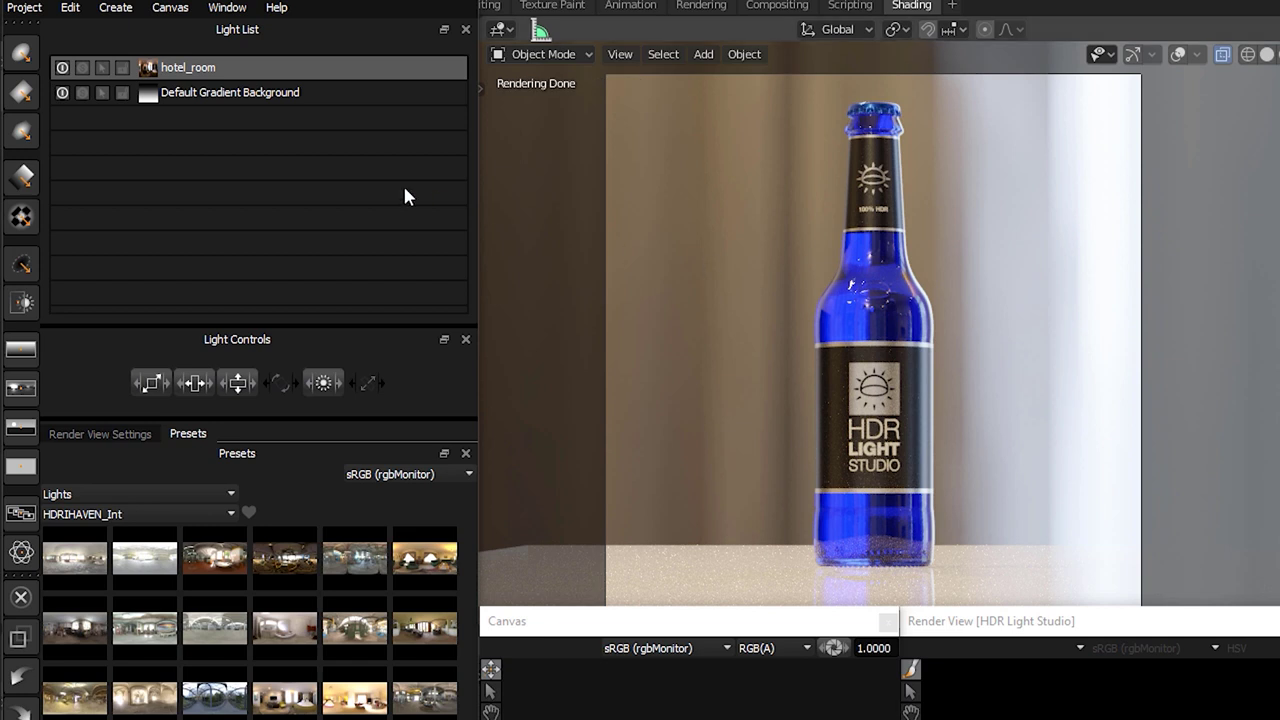
Delete the Default Gradient Background from the light list and select the hotel_room light
right_click(324, 96)
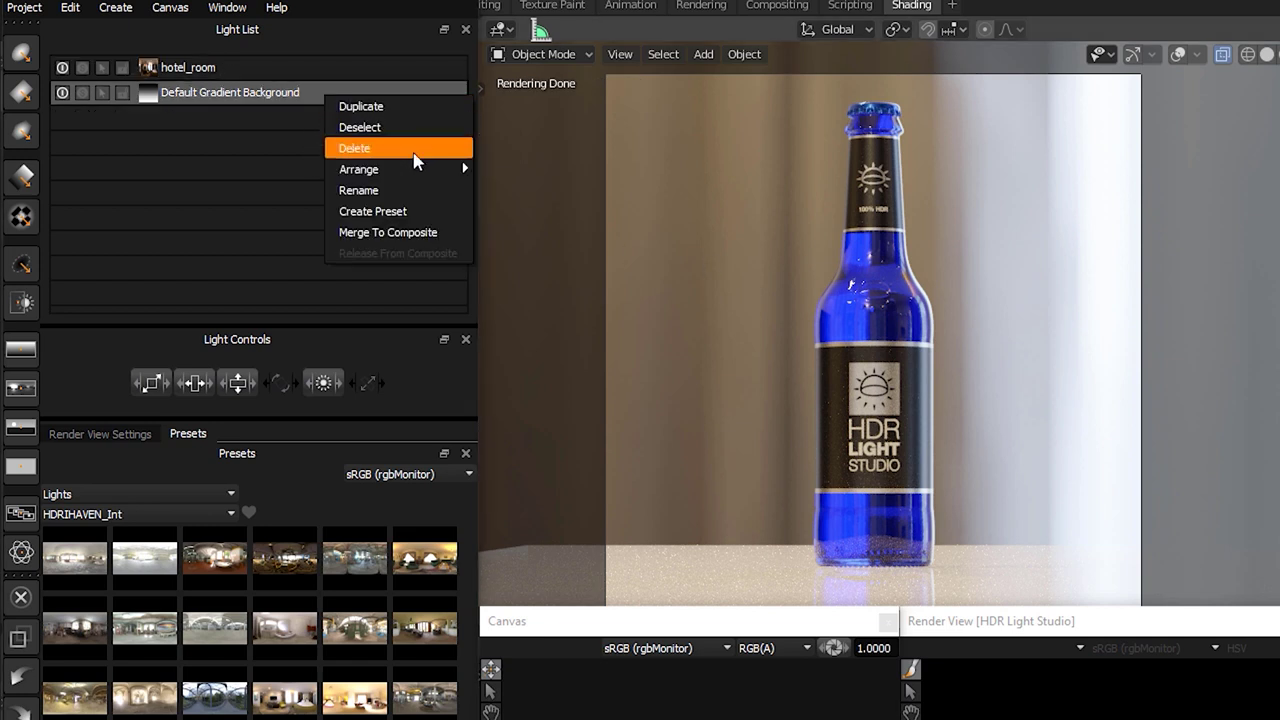
left_click(417, 150)
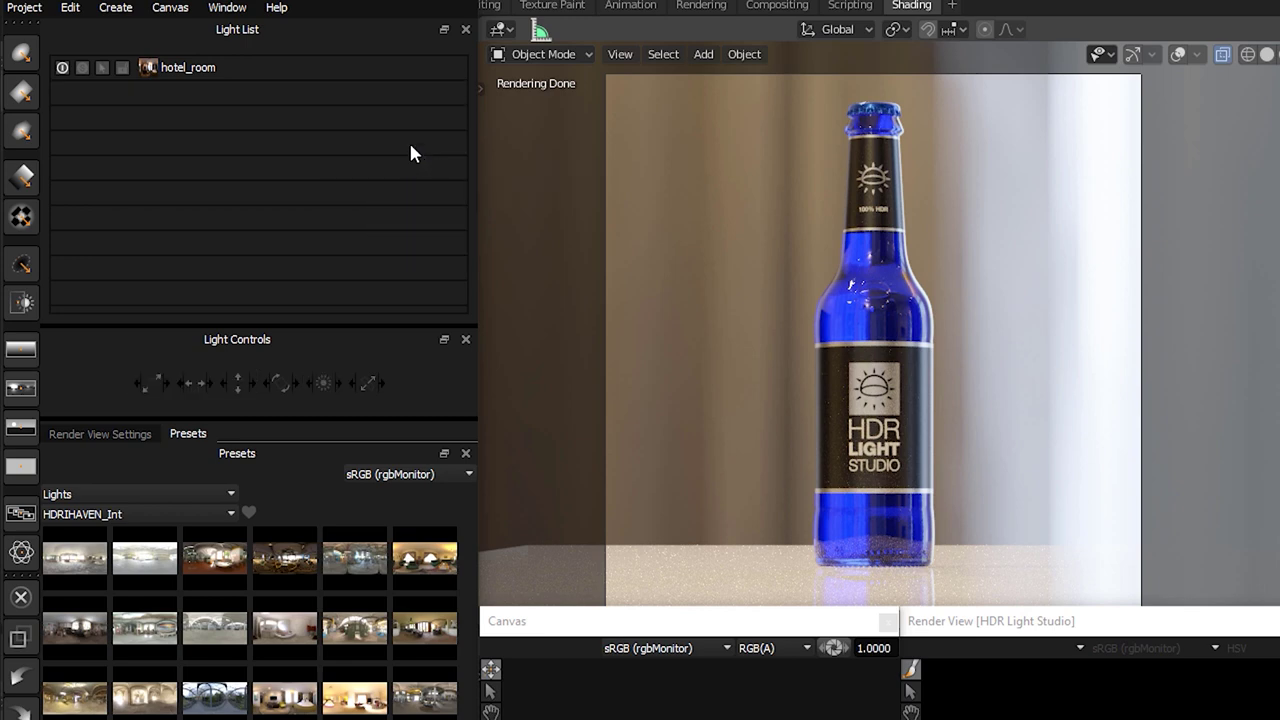
left_click(363, 80)
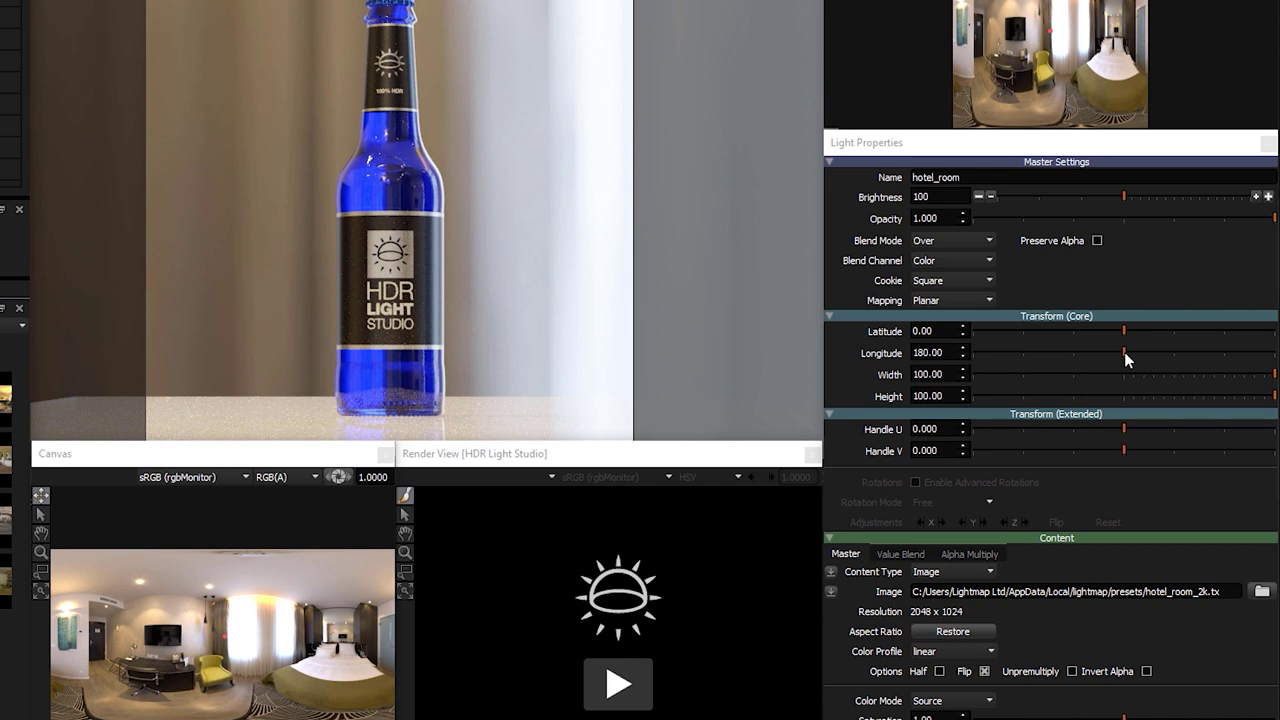
Try rotating the hotel_room environment to longitudes of about 158, 127, 73 and 264
left_click_drag(1124, 352, 1105, 352)
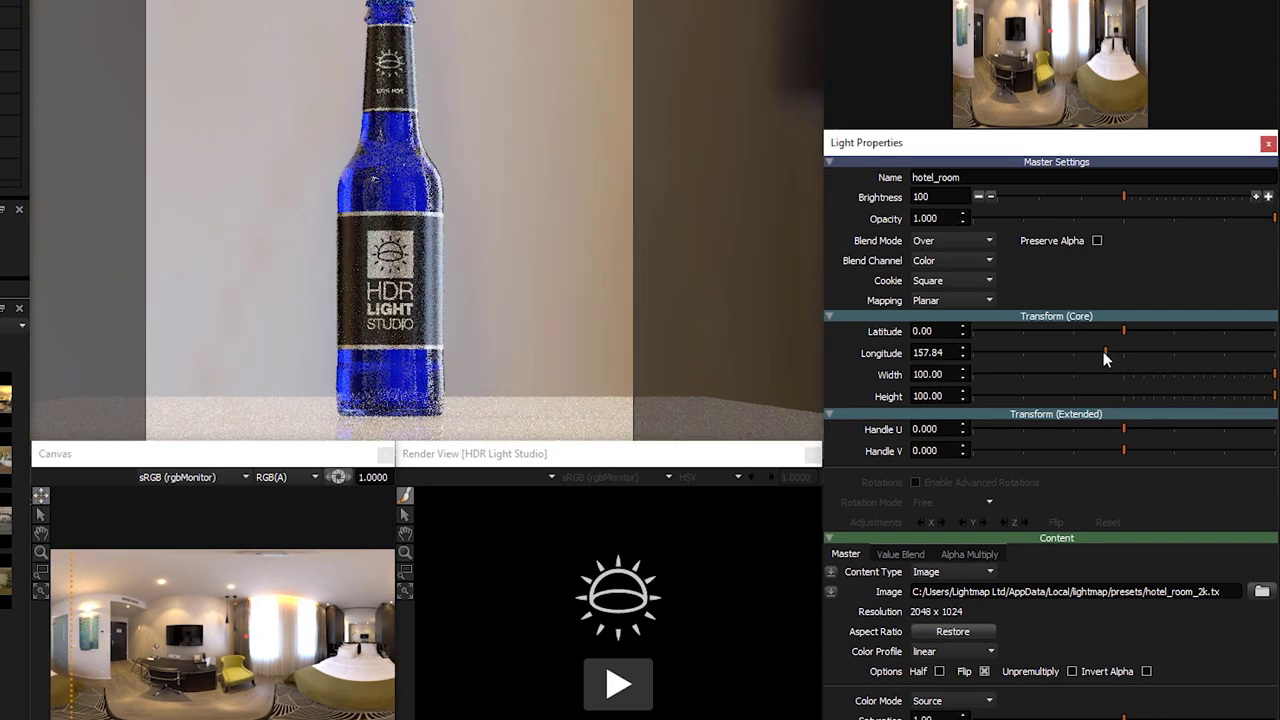
left_click_drag(1105, 351, 1079, 352)
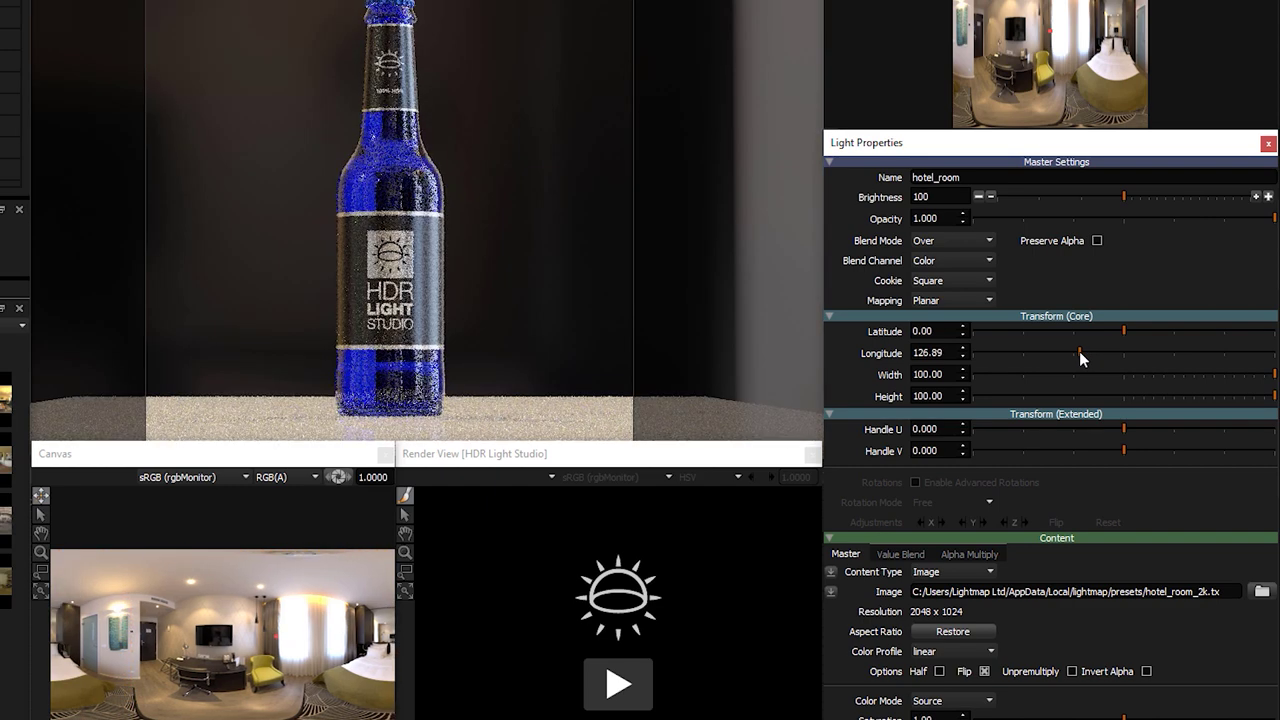
left_click_drag(1079, 351, 1034, 349)
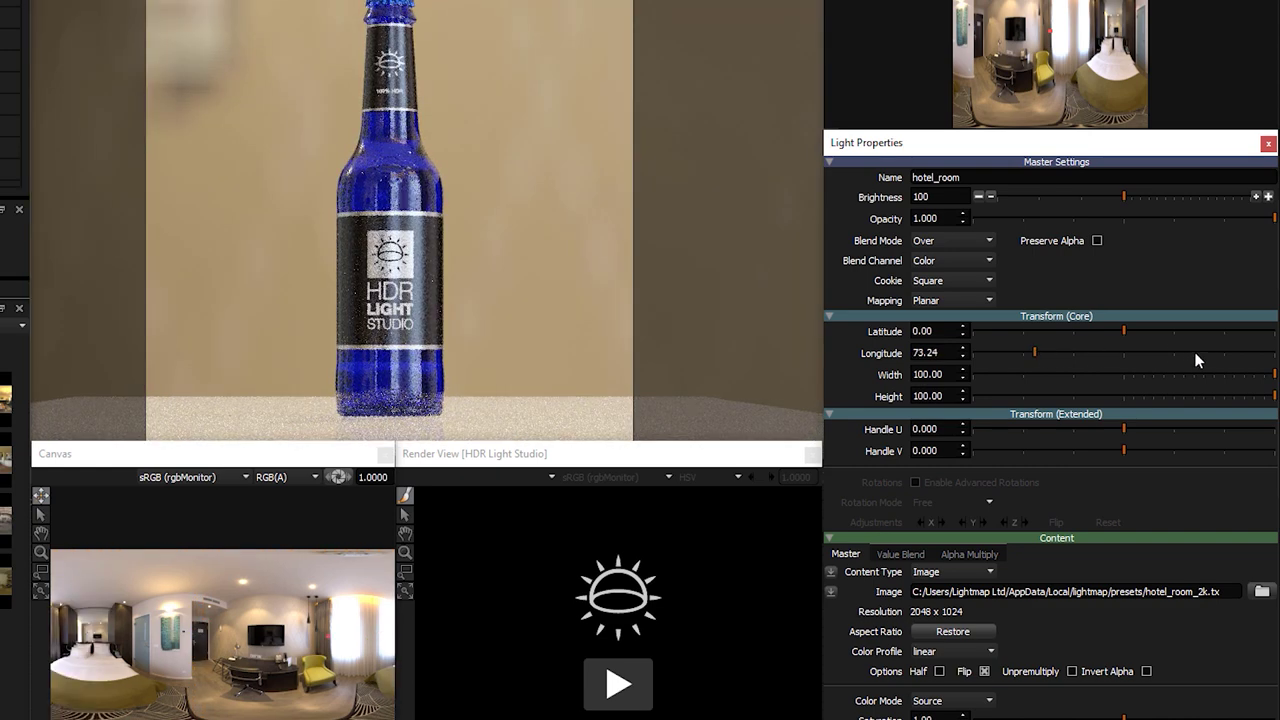
left_click(1195, 353)
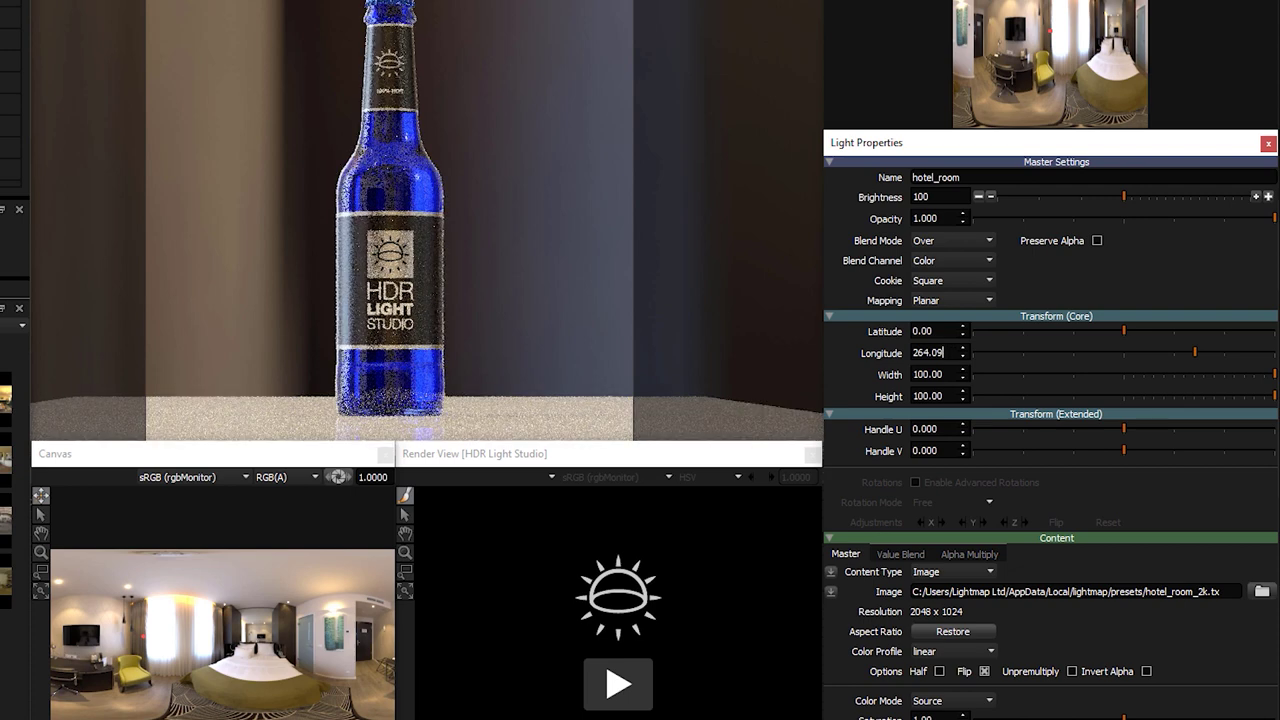
Set the hotel_room light's longitude to exactly 105
key("ctrl+a")
type("105")
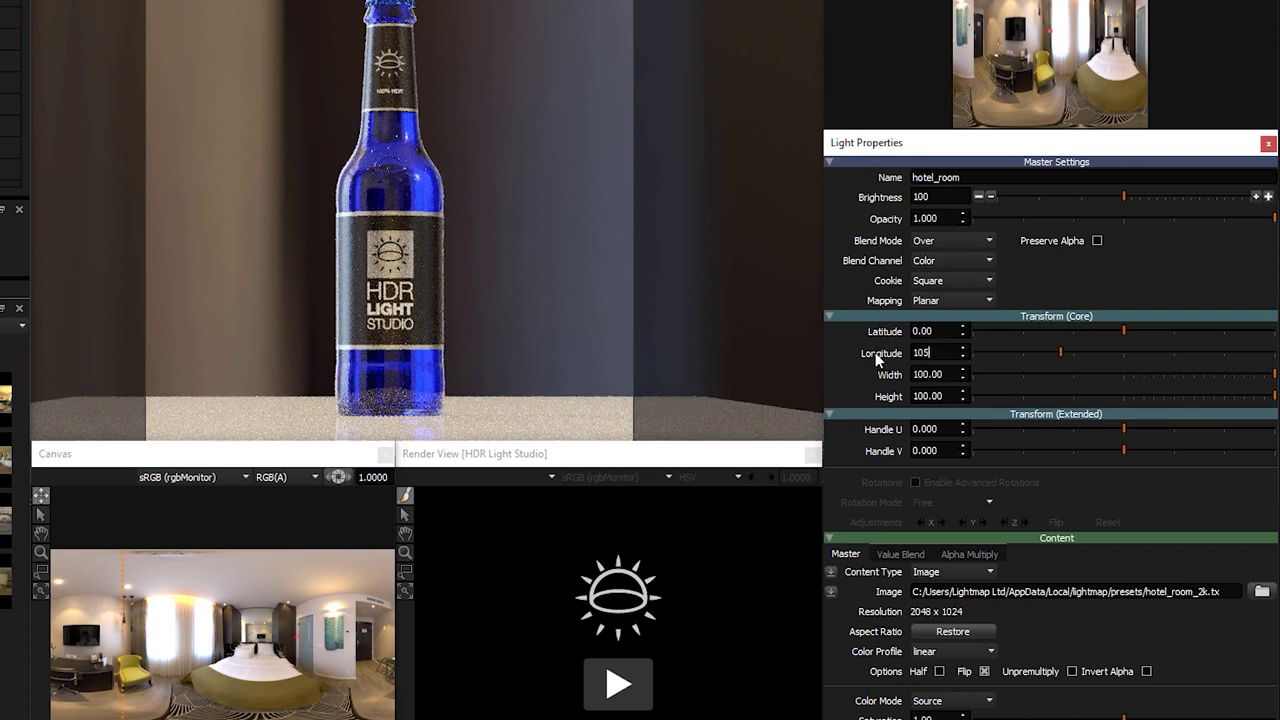
key("Return")
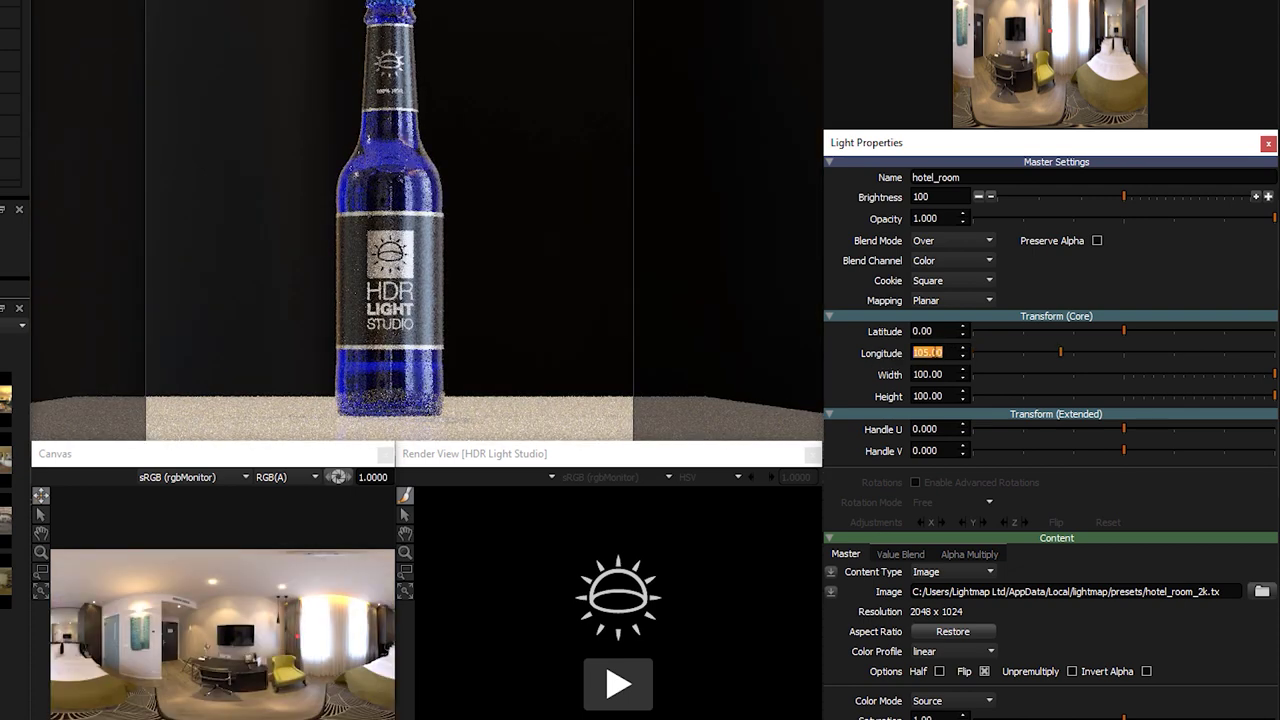
key("End")
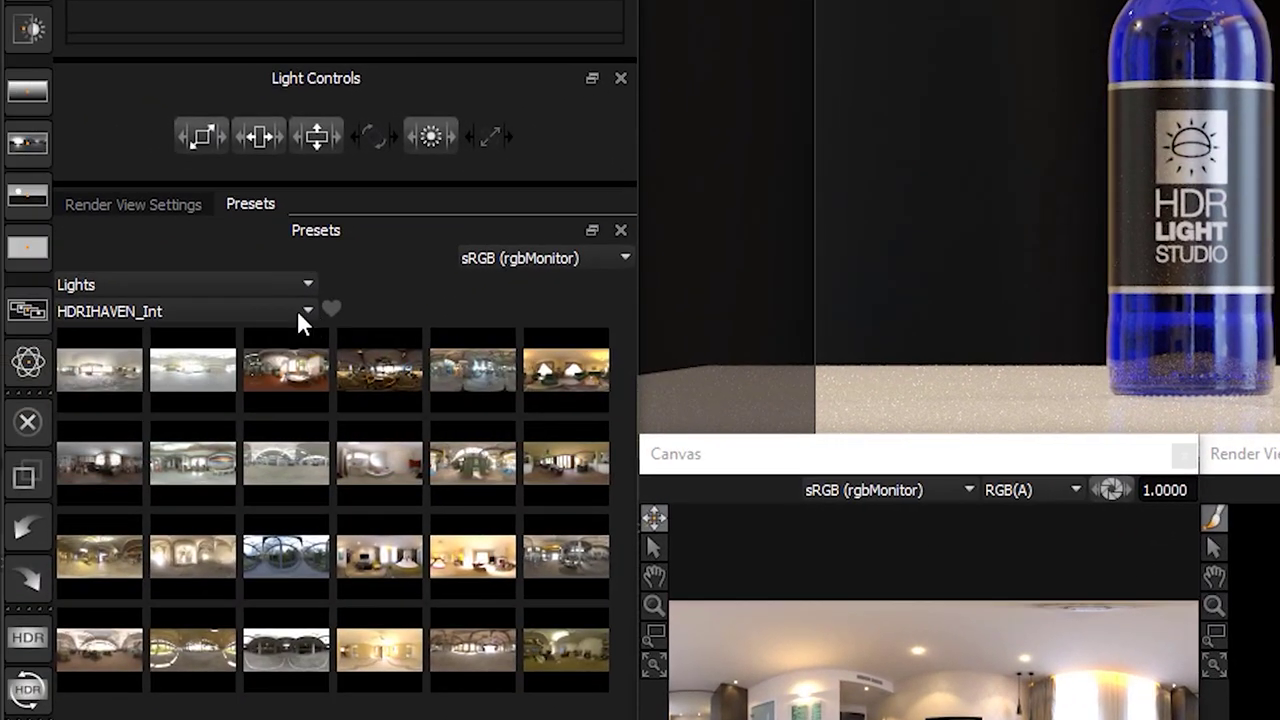
Add the first preset from the Backdrop category of the light presets to the scene
left_click(300, 312)
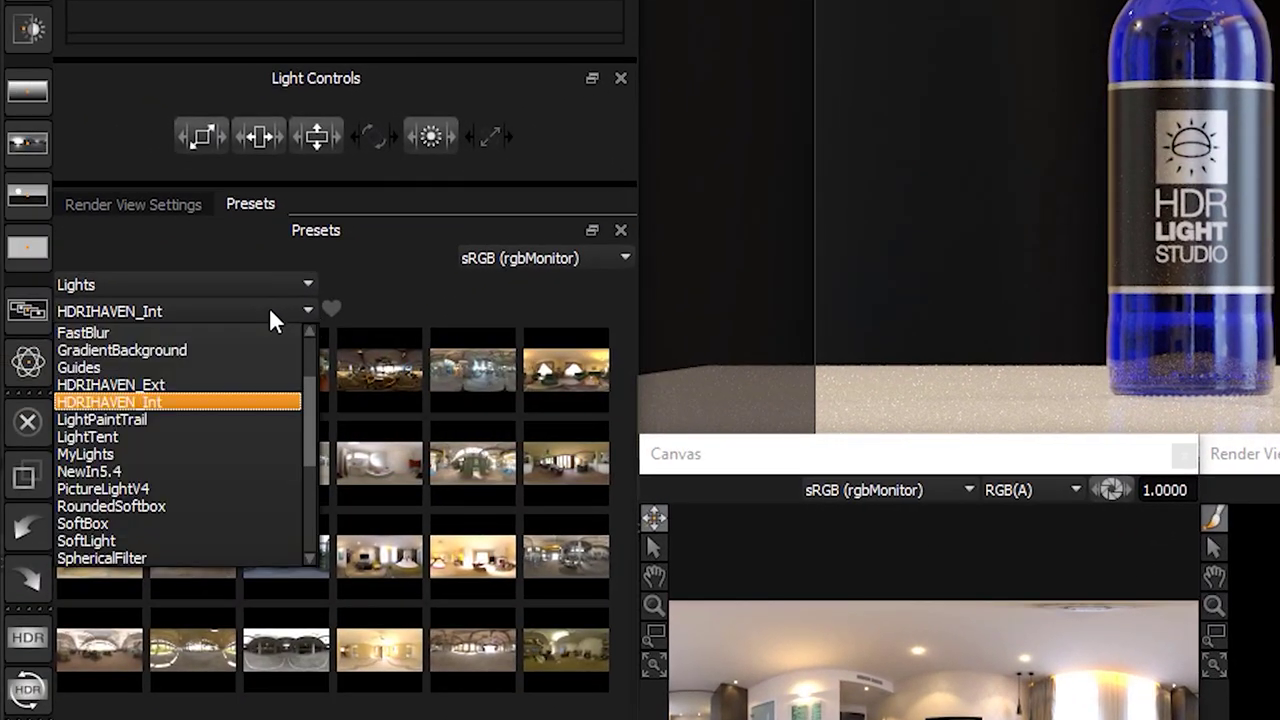
scroll(305, 344, "up", 2)
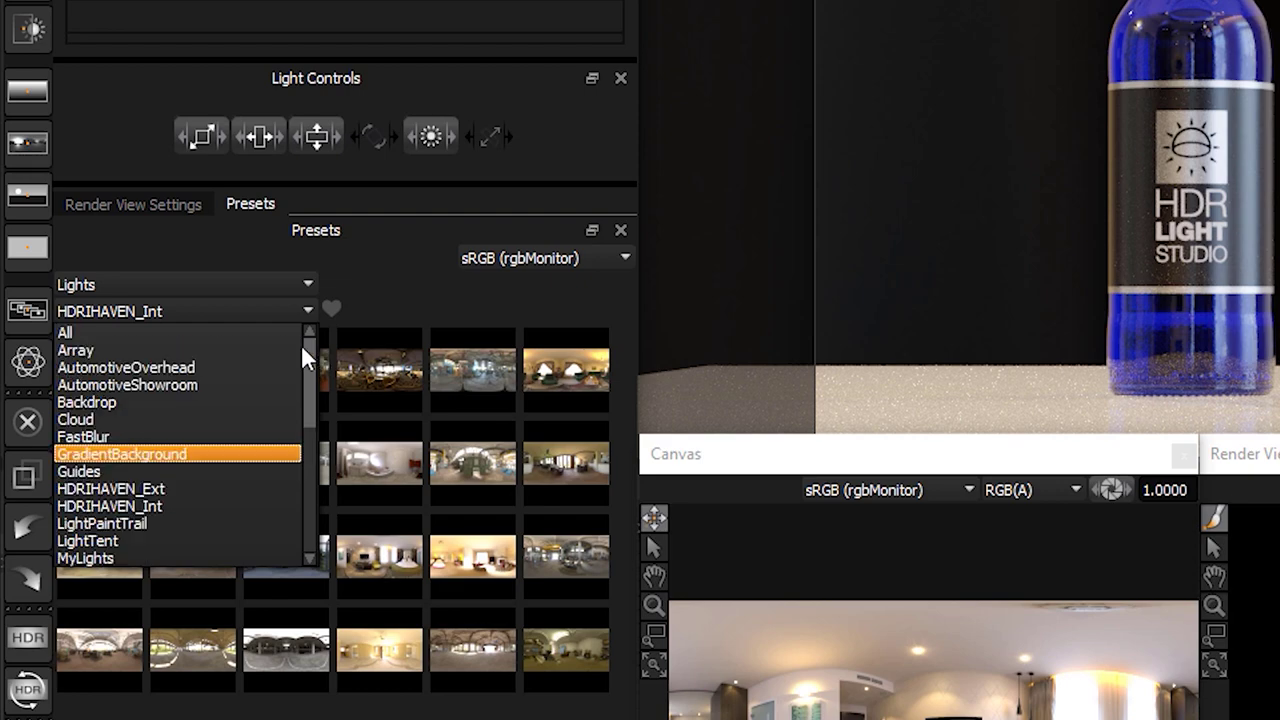
left_click(226, 402)
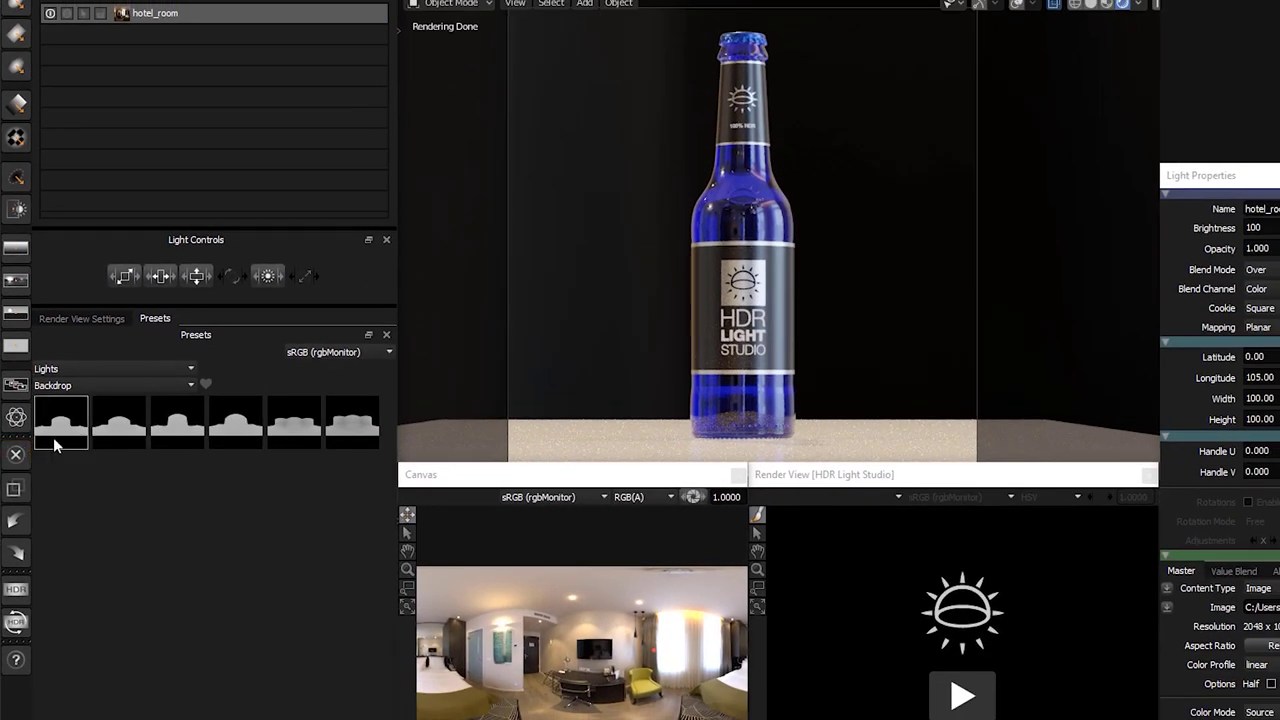
left_click(62, 437)
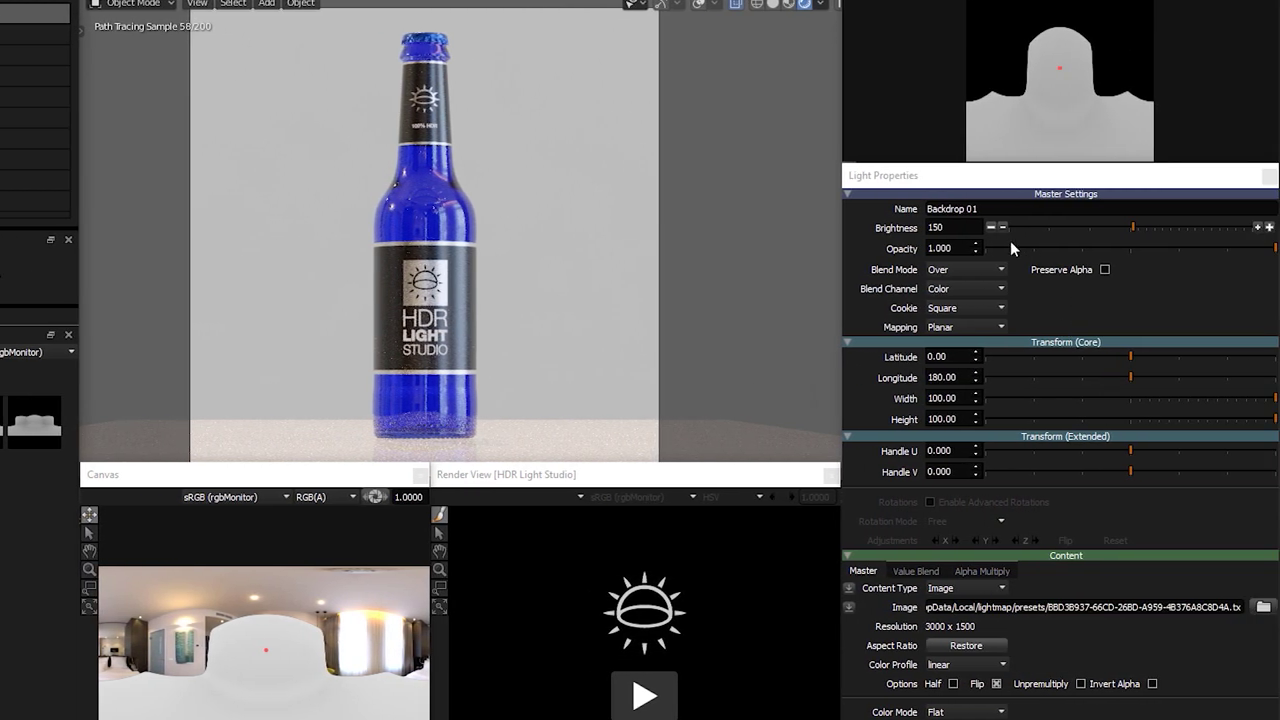
Set the Backdrop 01 light's brightness to 50 and compare the render with the backdrop switched off and on
left_click(990, 228)
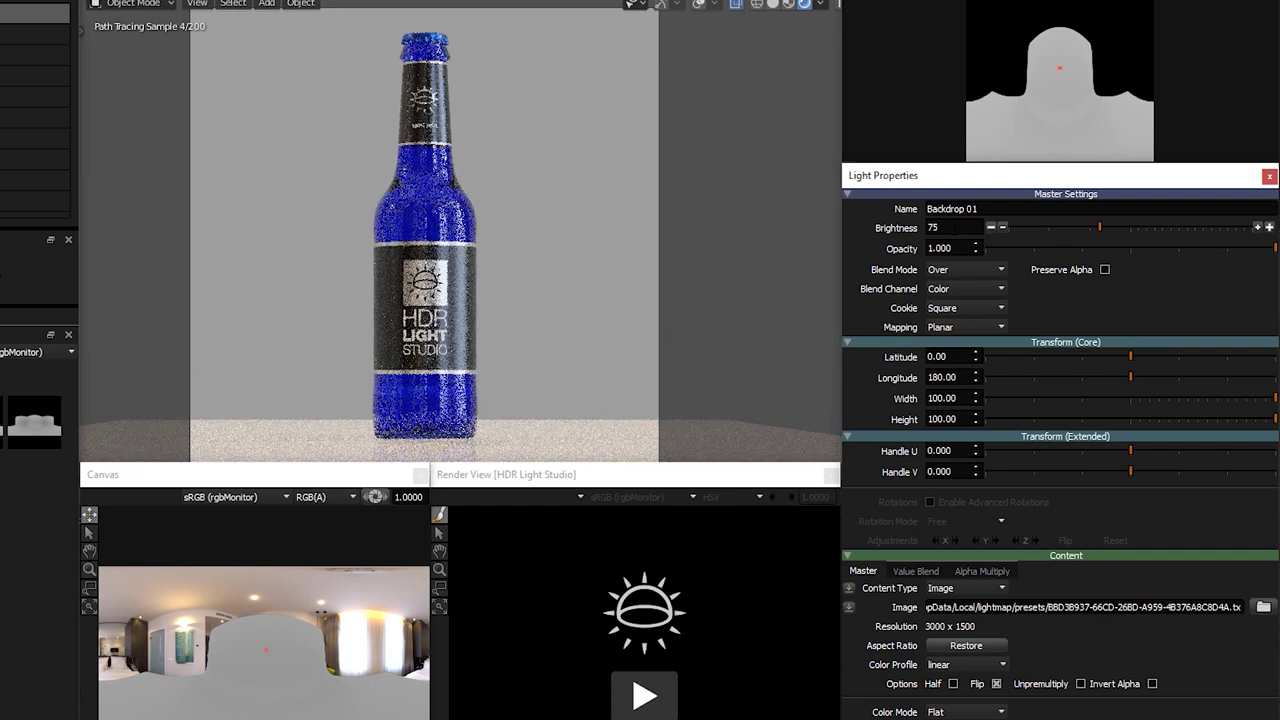
type("50")
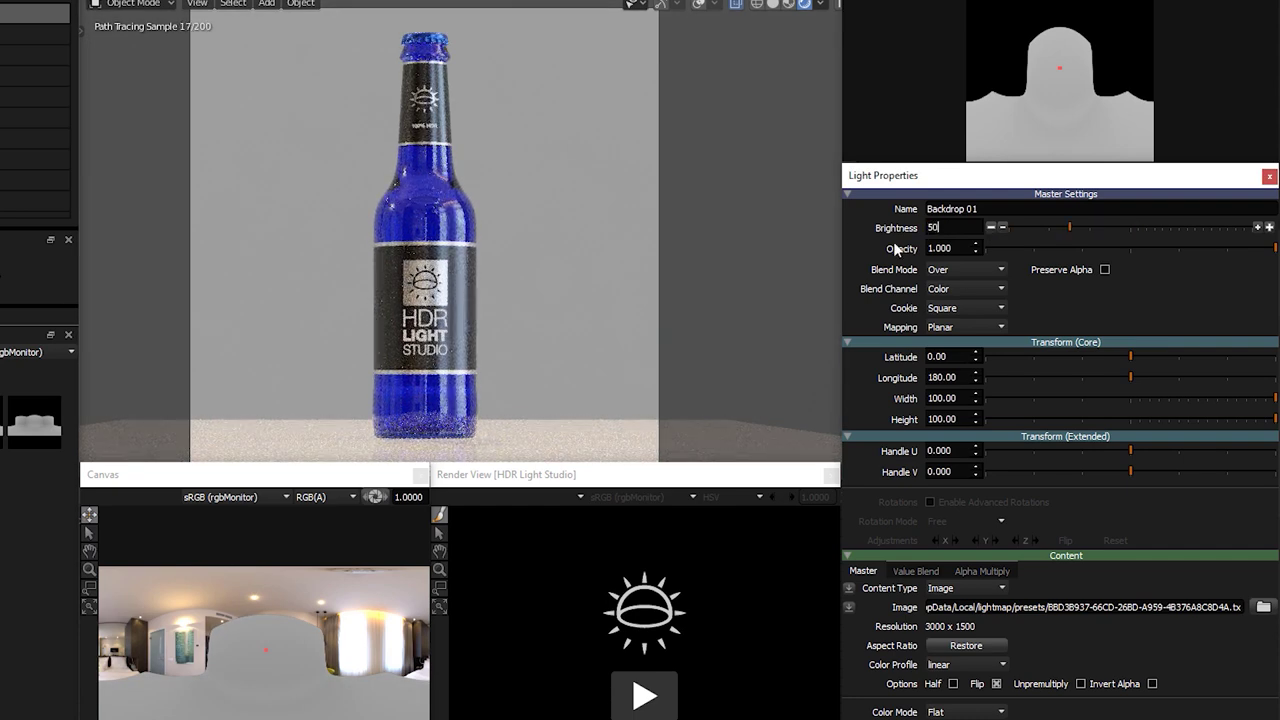
key("Return")
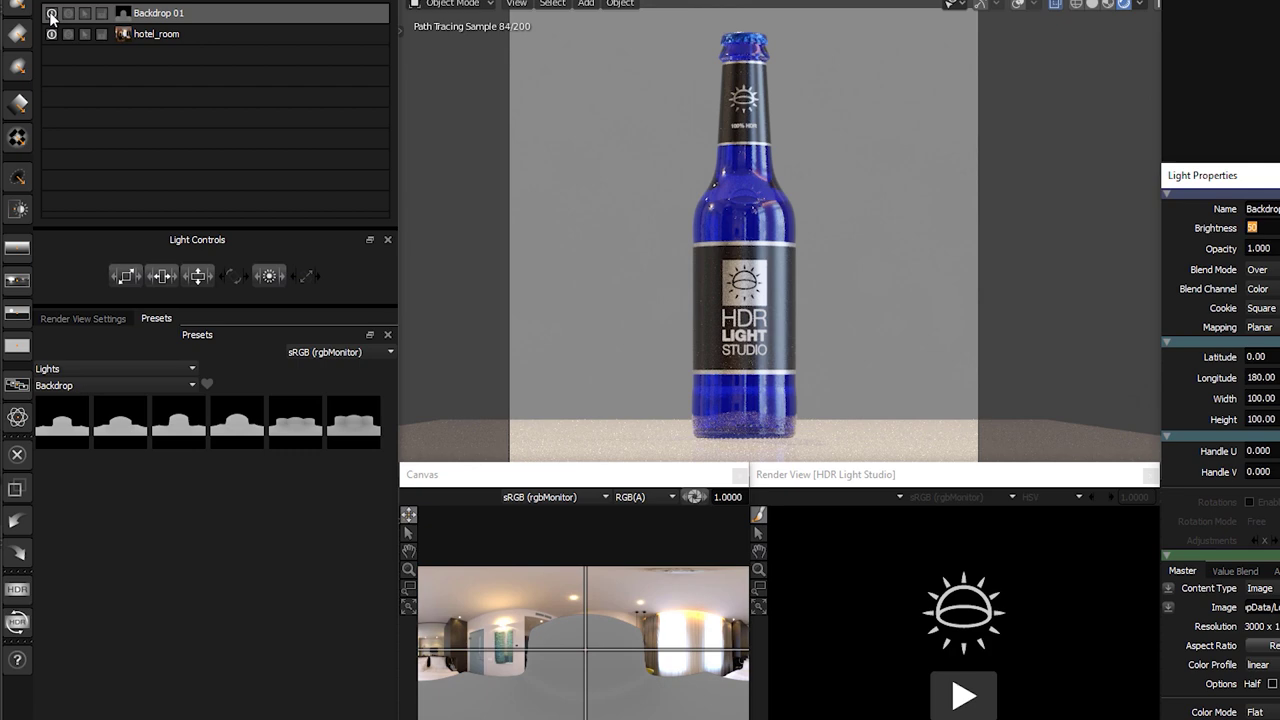
left_click(51, 14)
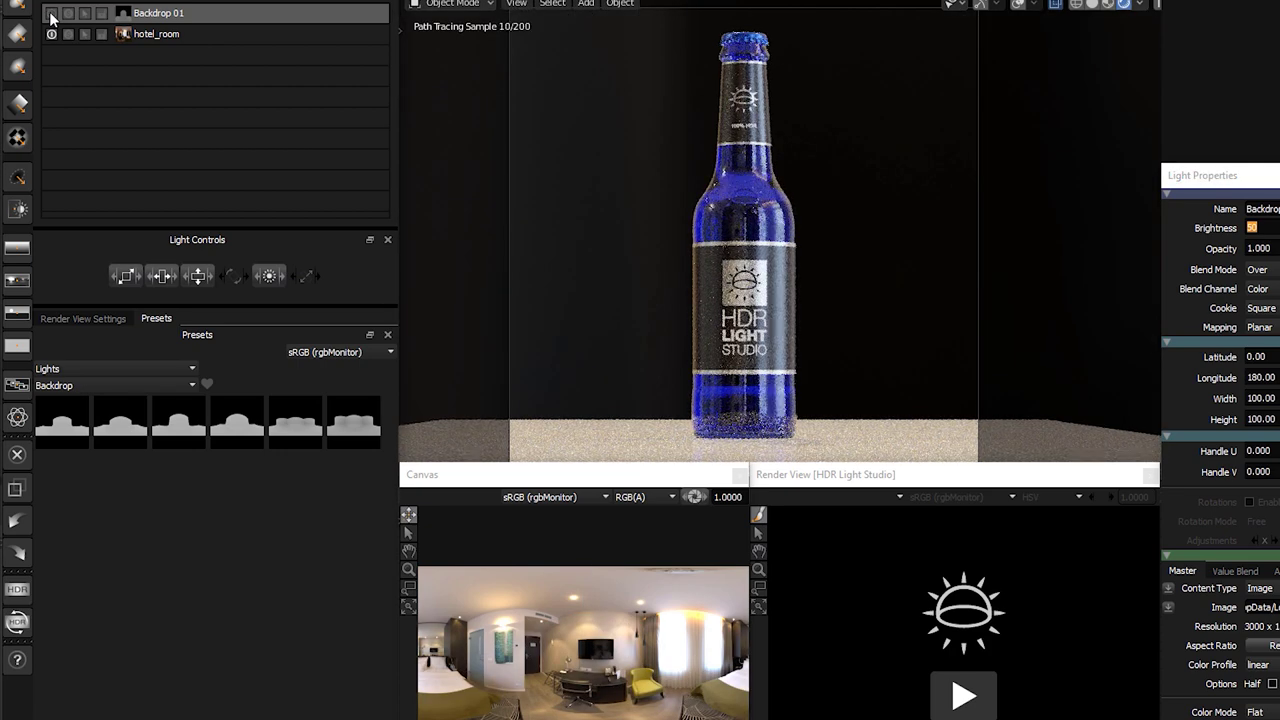
left_click(51, 14)
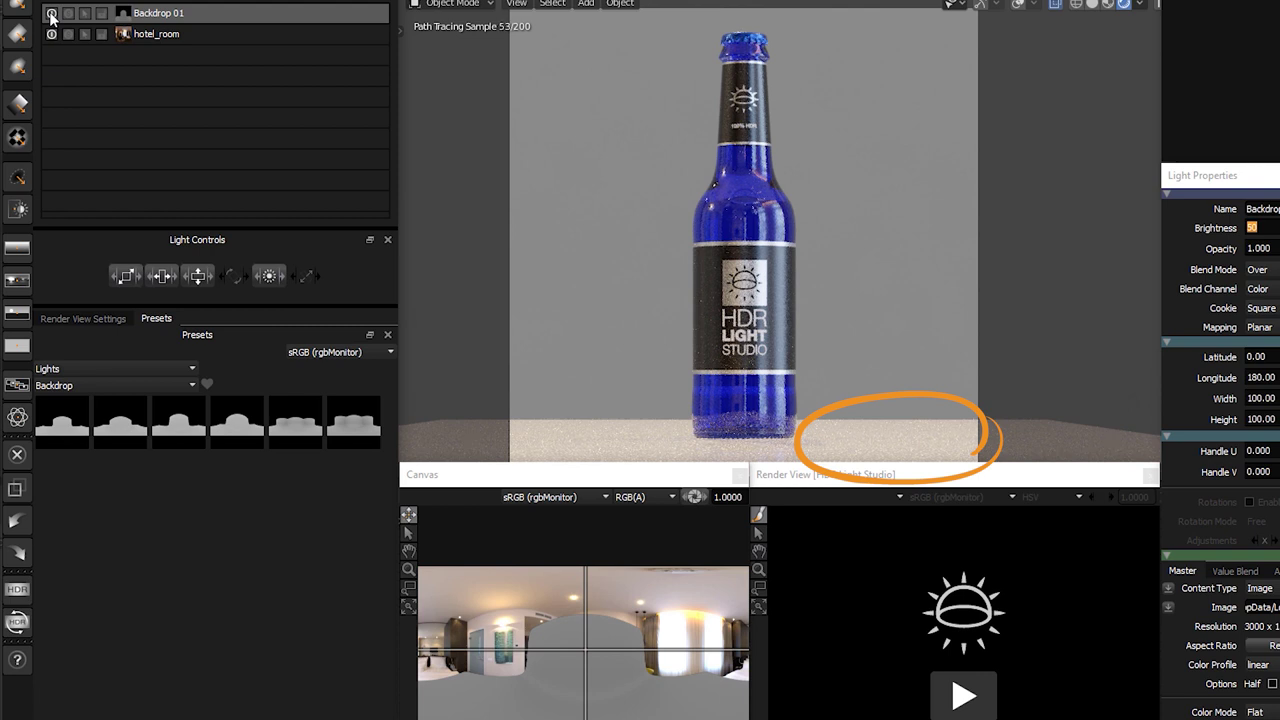
Reduce the hotel_room light's saturation to 0.50 and halve its brightness
left_click(263, 33)
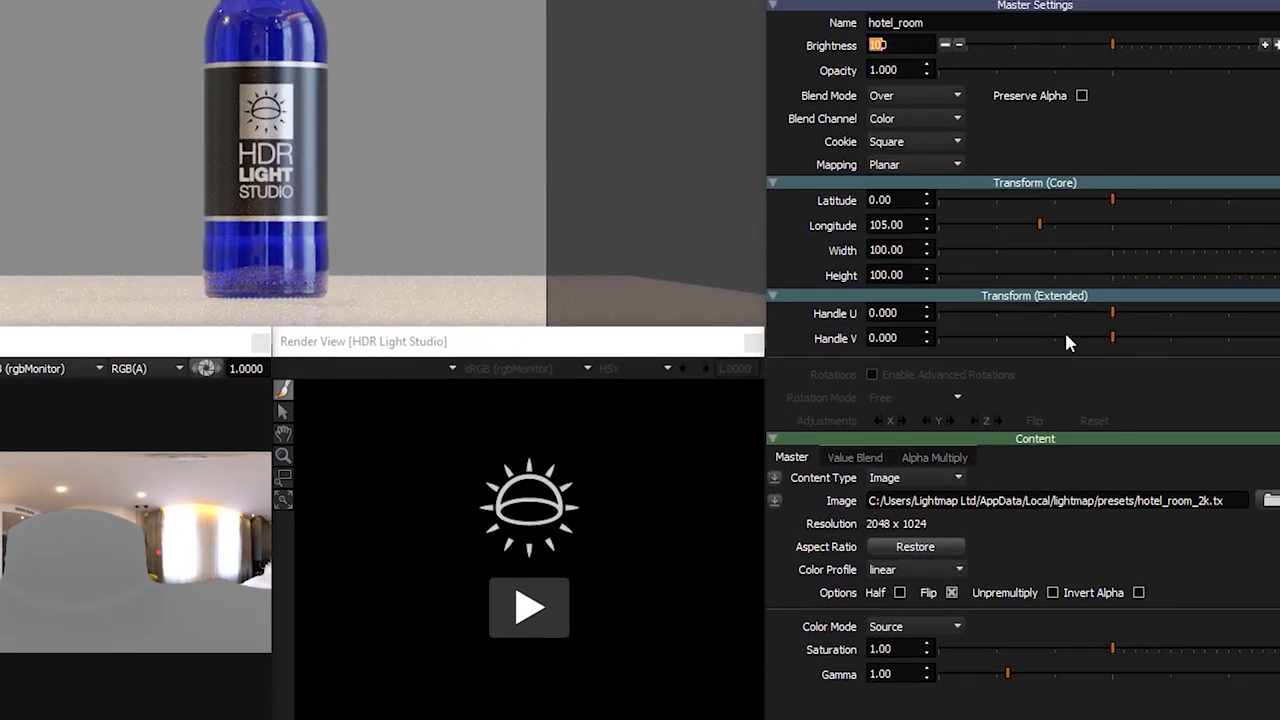
left_click_drag(1113, 646, 1024, 645)
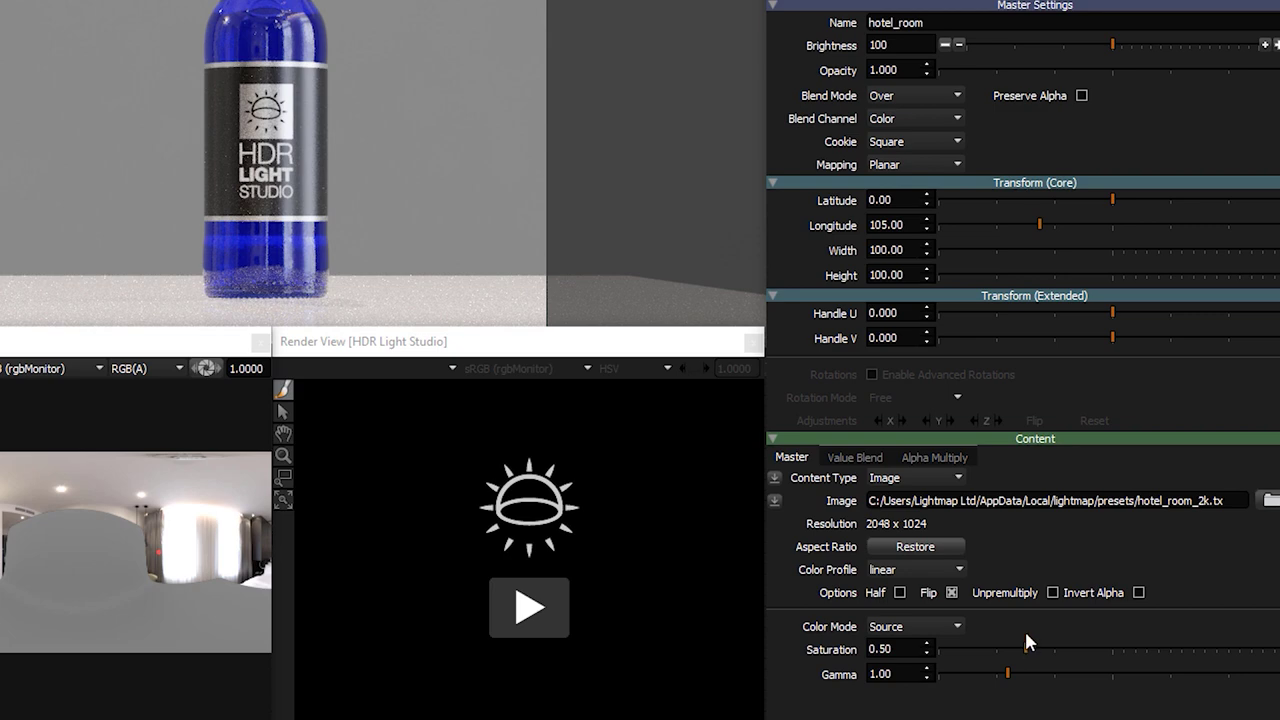
left_click(945, 45)
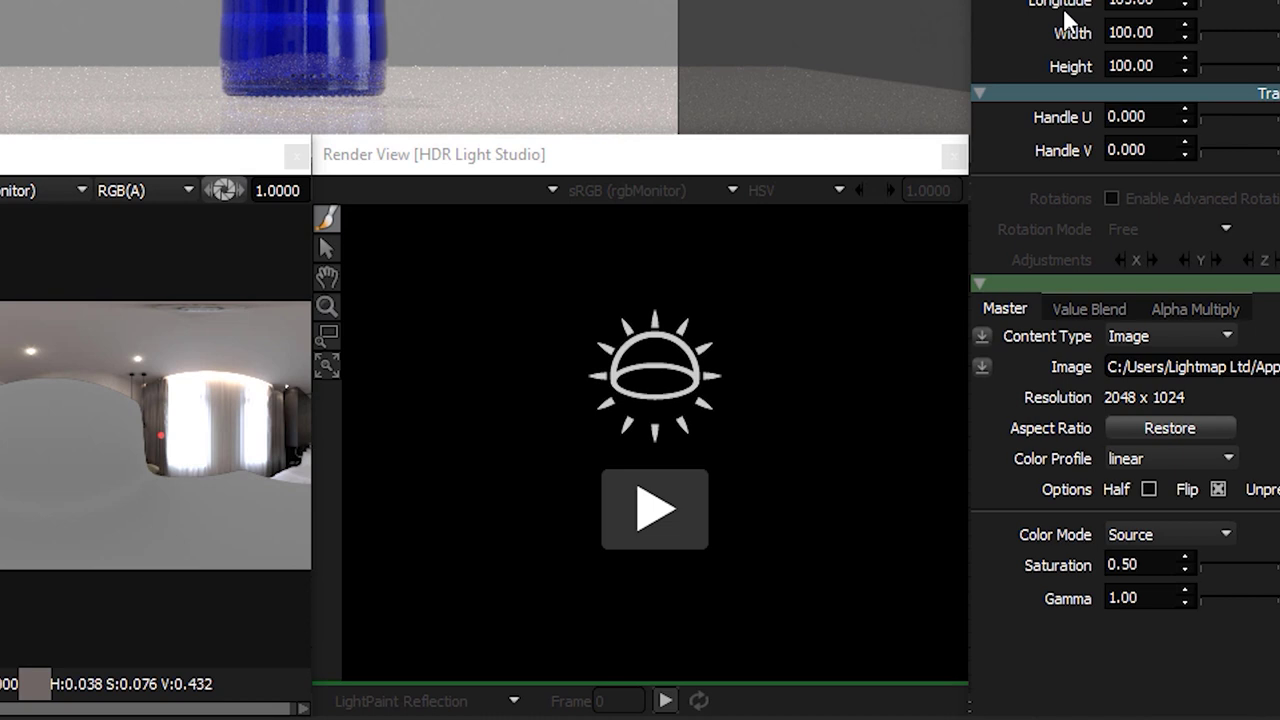
Generate and import the scene geometry into the HDR Light Studio render view and set its image height to 400
left_click(649, 508)
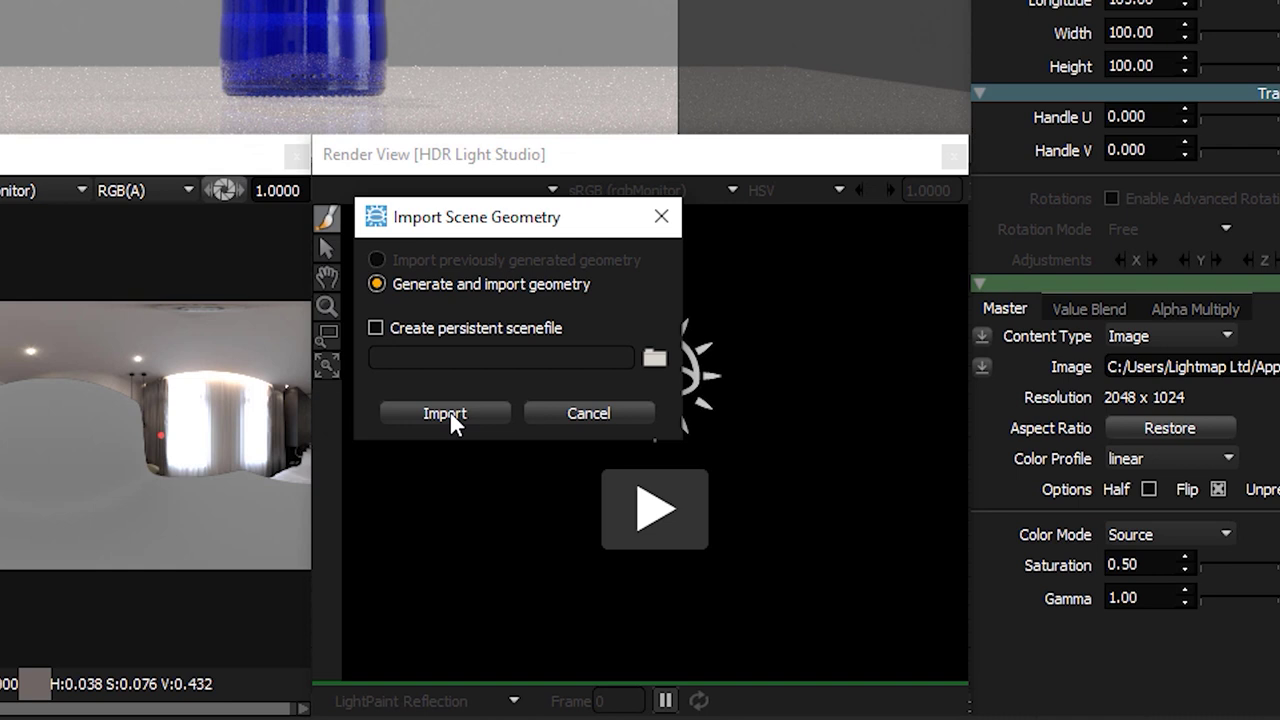
left_click(449, 411)
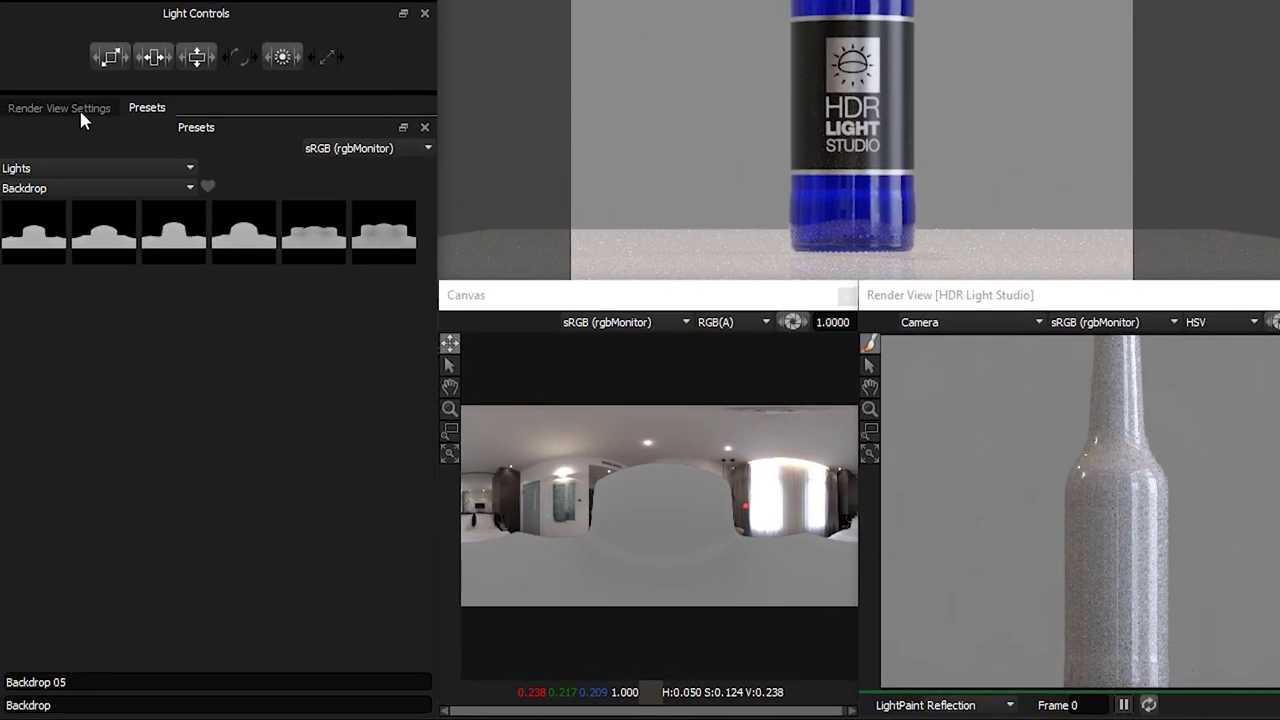
left_click(70, 110)
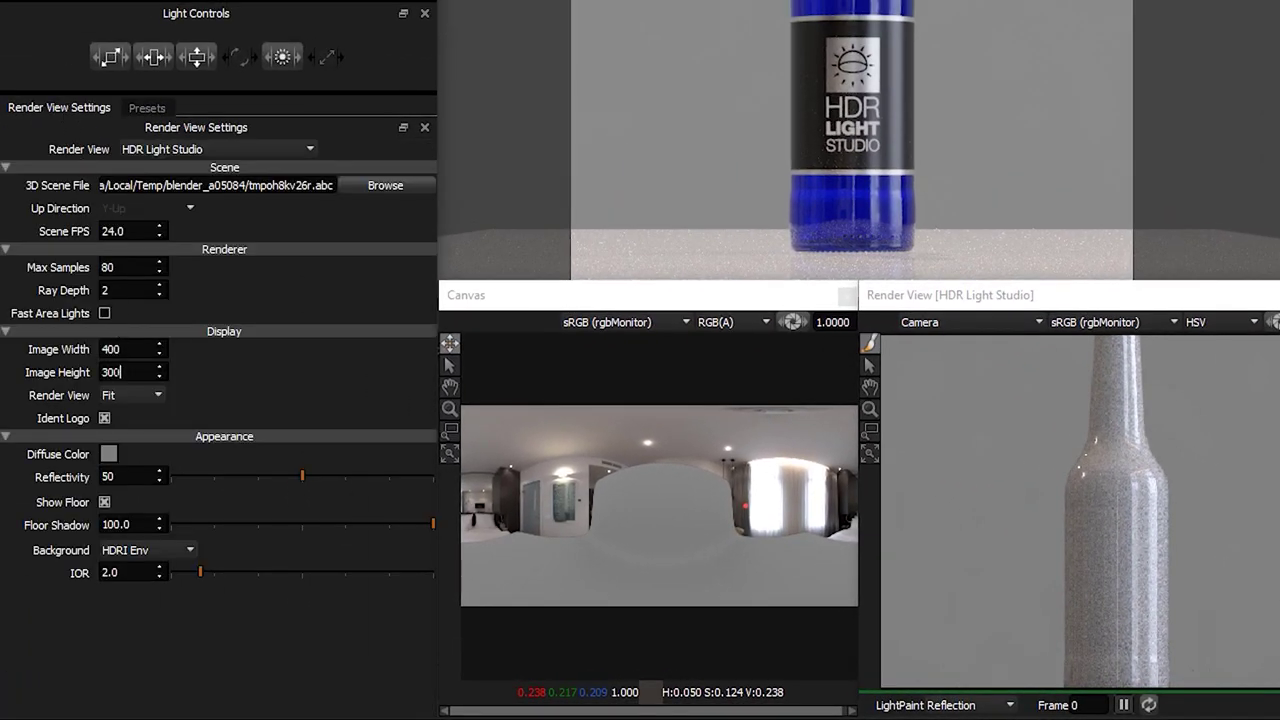
left_click(110, 372)
type("400")
key("Return")
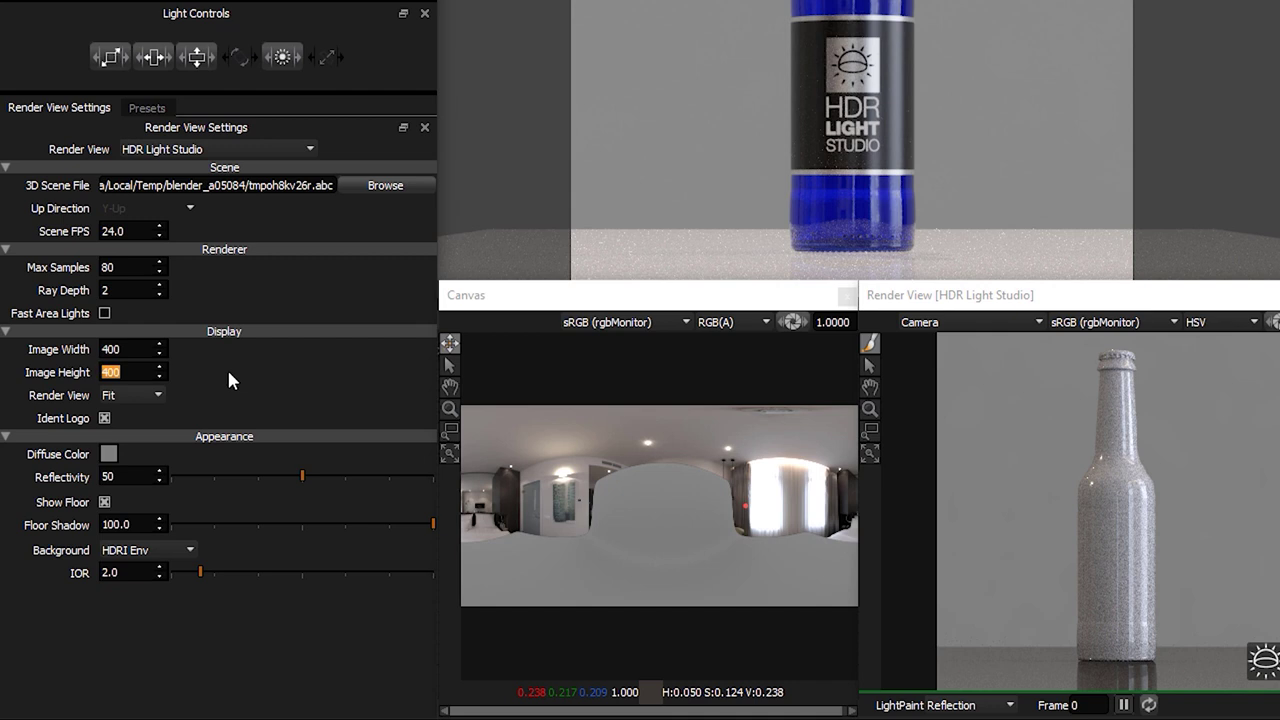
Change the render view's diffuse color to a saturated deep blue matching the bottle glass
left_click(108, 456)
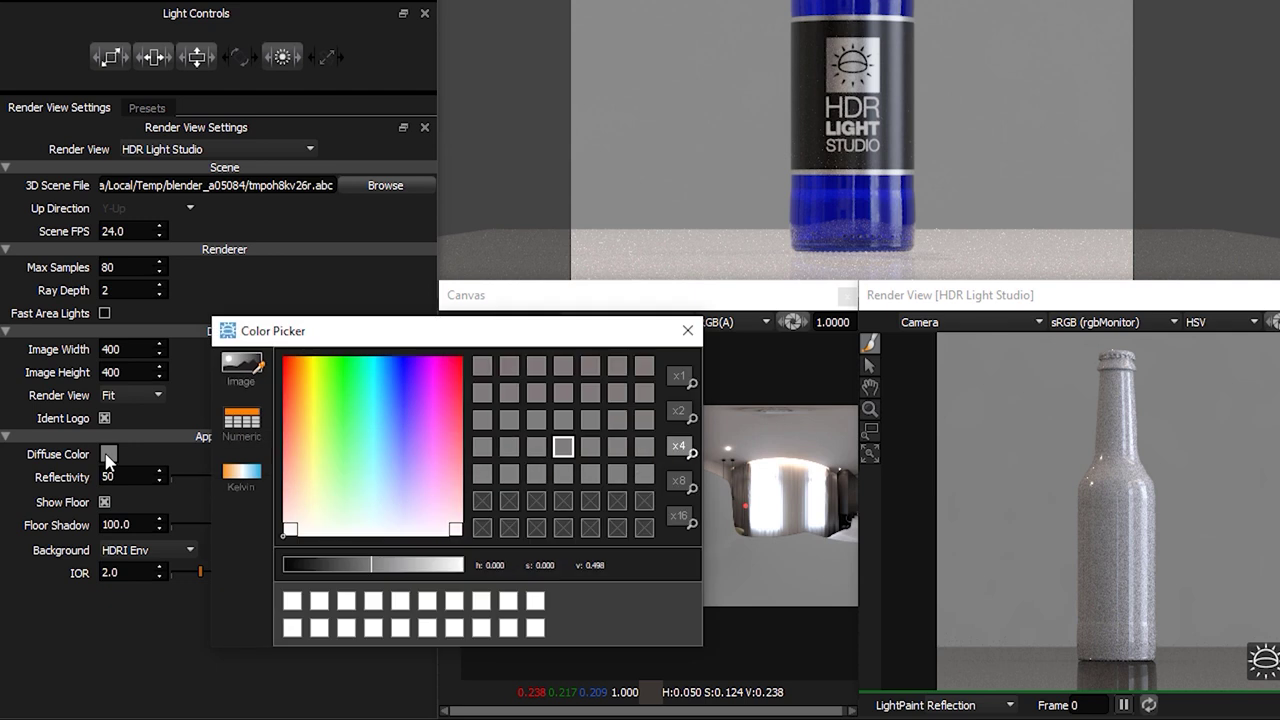
left_click(395, 362)
left_click(403, 362)
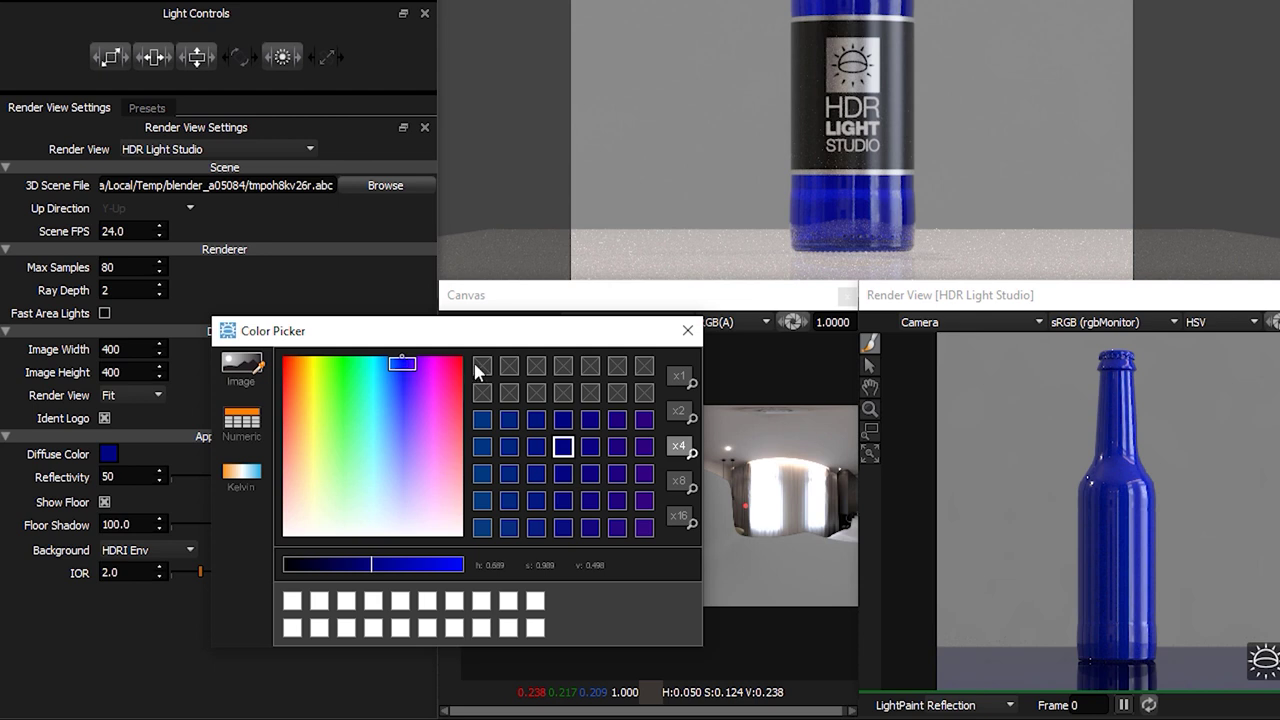
left_click(688, 332)
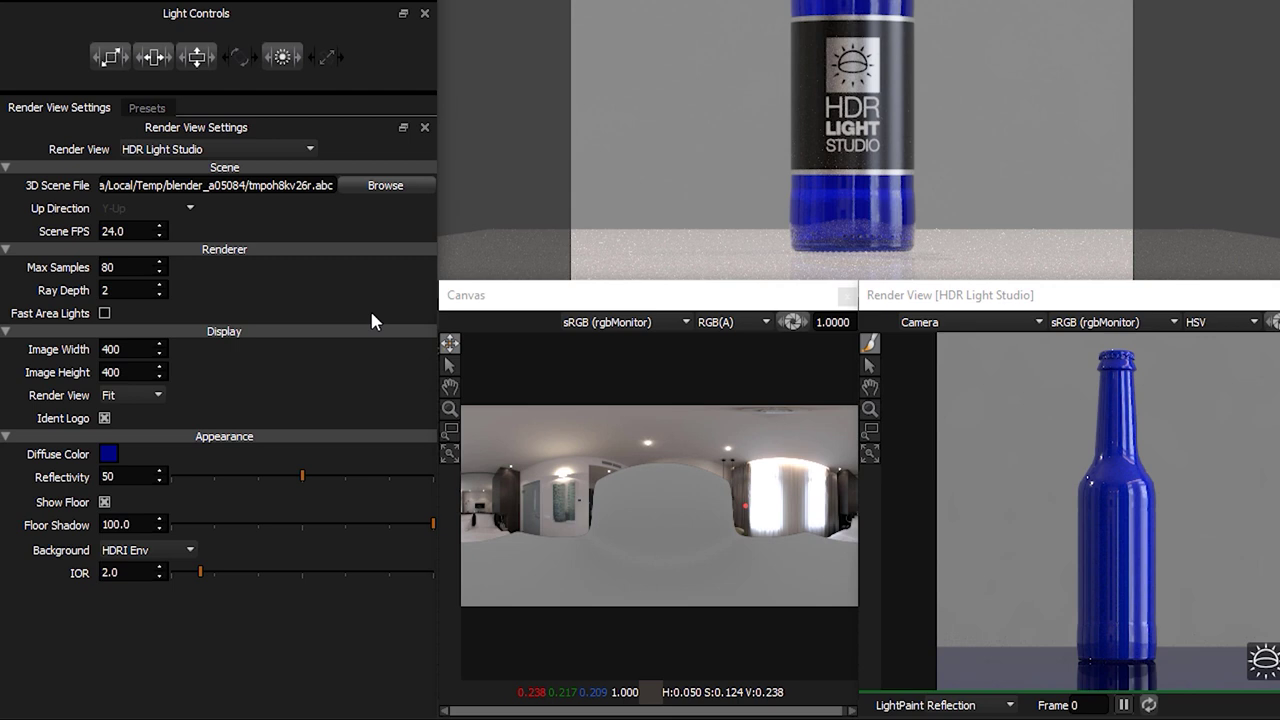
Add a round light, place its reflection on the bottle's shoulder with LightPaint and raise its brightness to 400
left_click(150, 110)
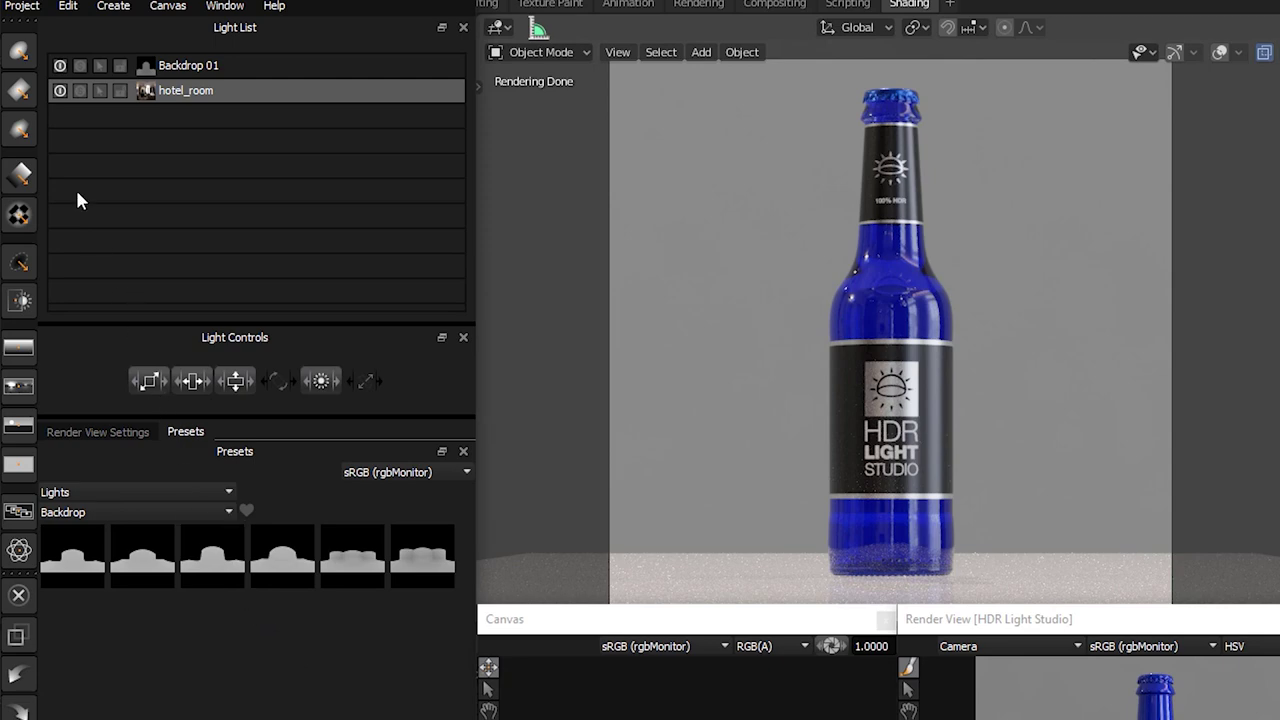
left_click(20, 52)
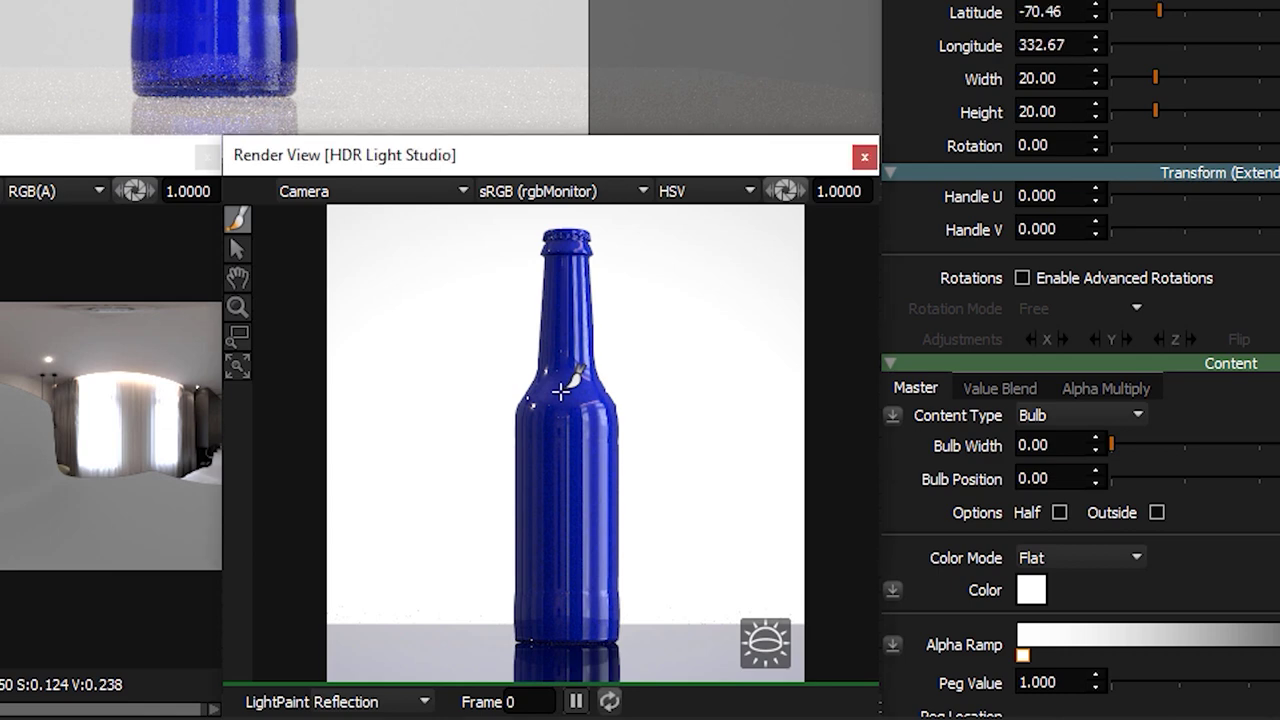
left_click(561, 391)
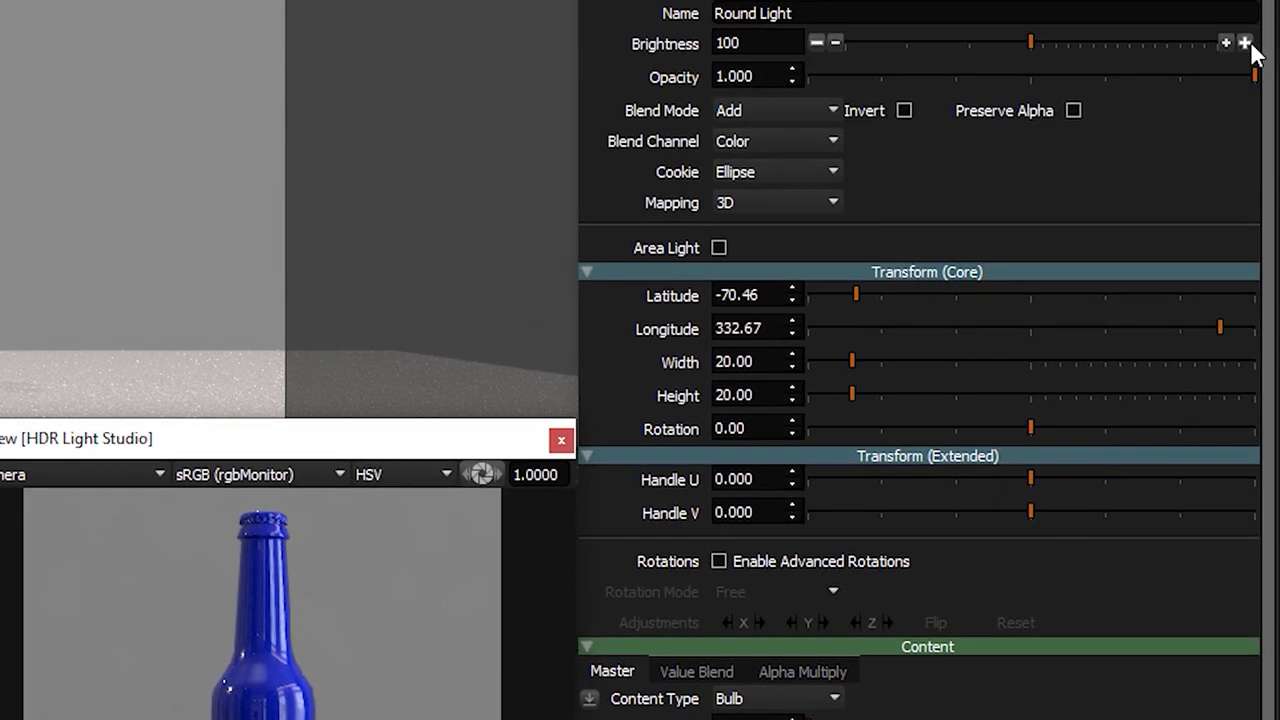
left_click(1245, 43)
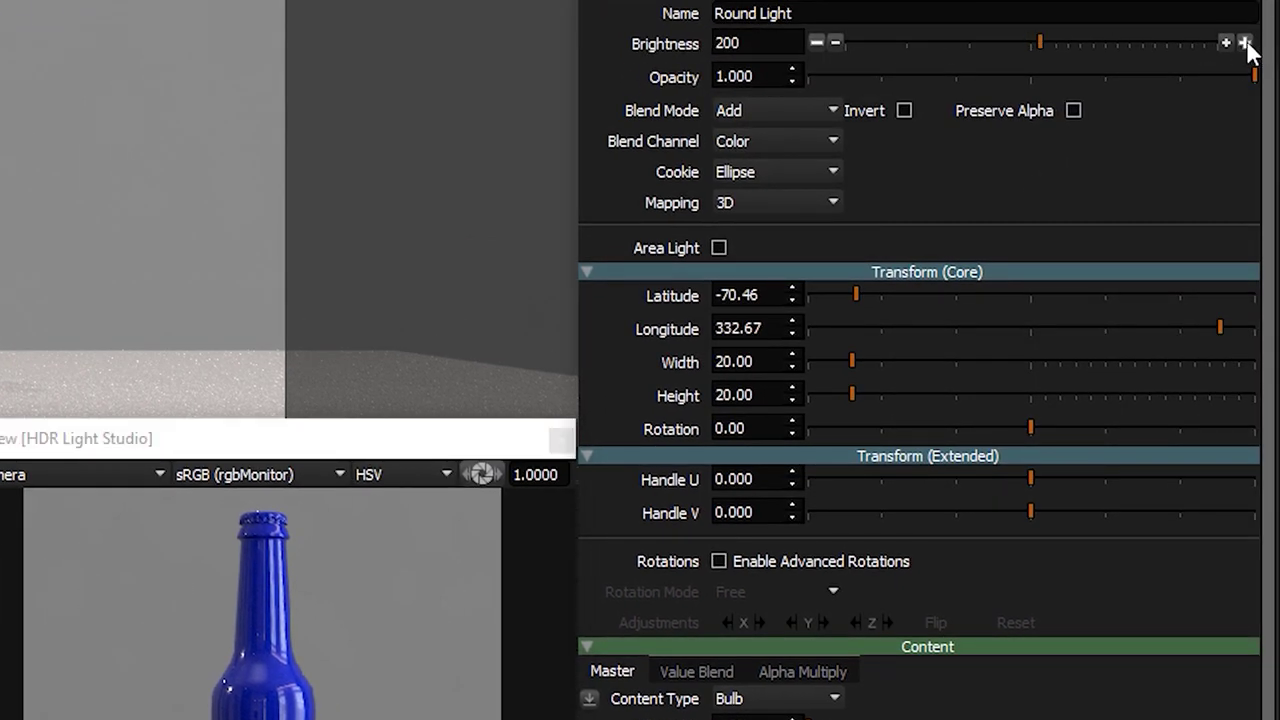
left_click(1245, 43)
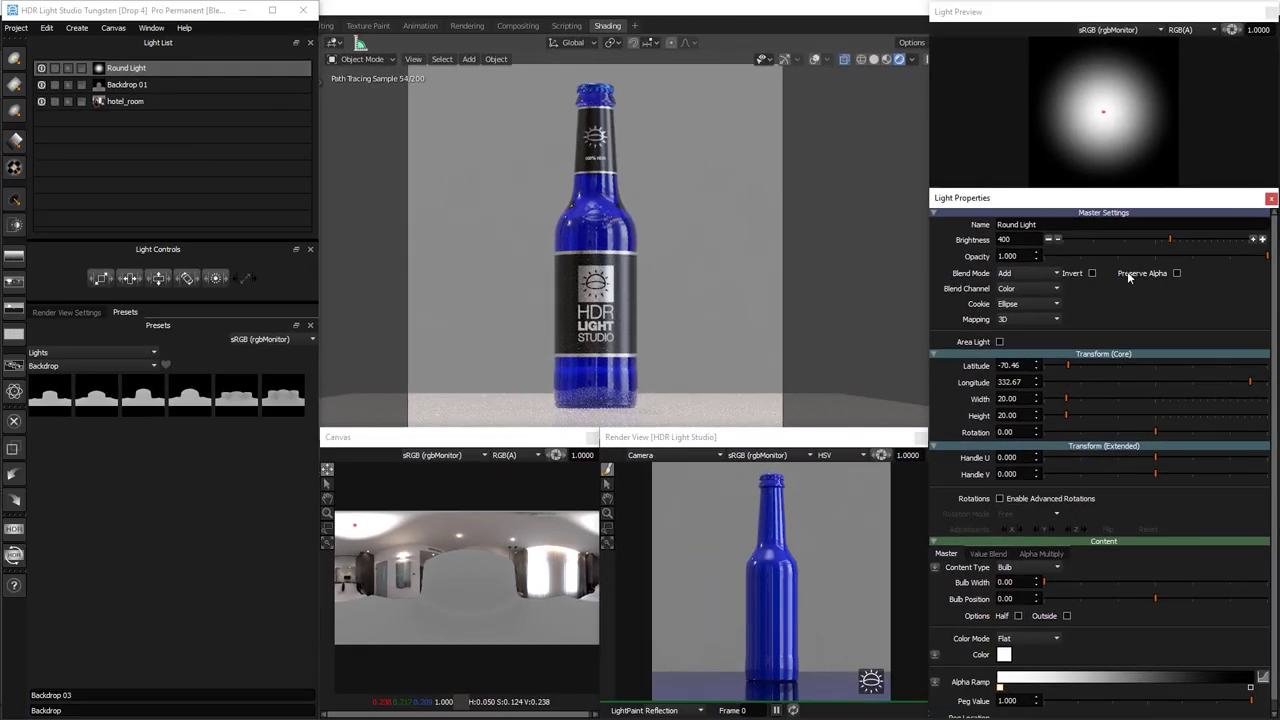
Solo the brightness-400 Round Light, reposition it to about latitude -65 and longitude 322, and turn solo off
left_click(64, 69)
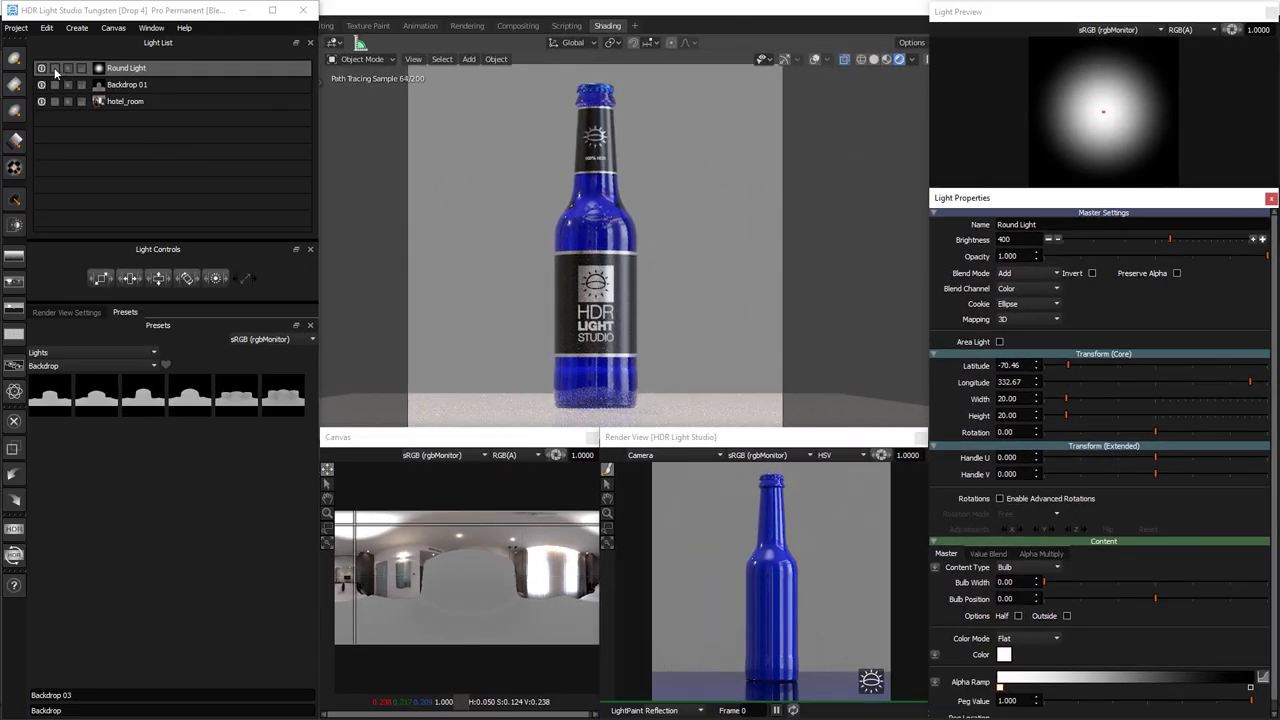
left_click(55, 69)
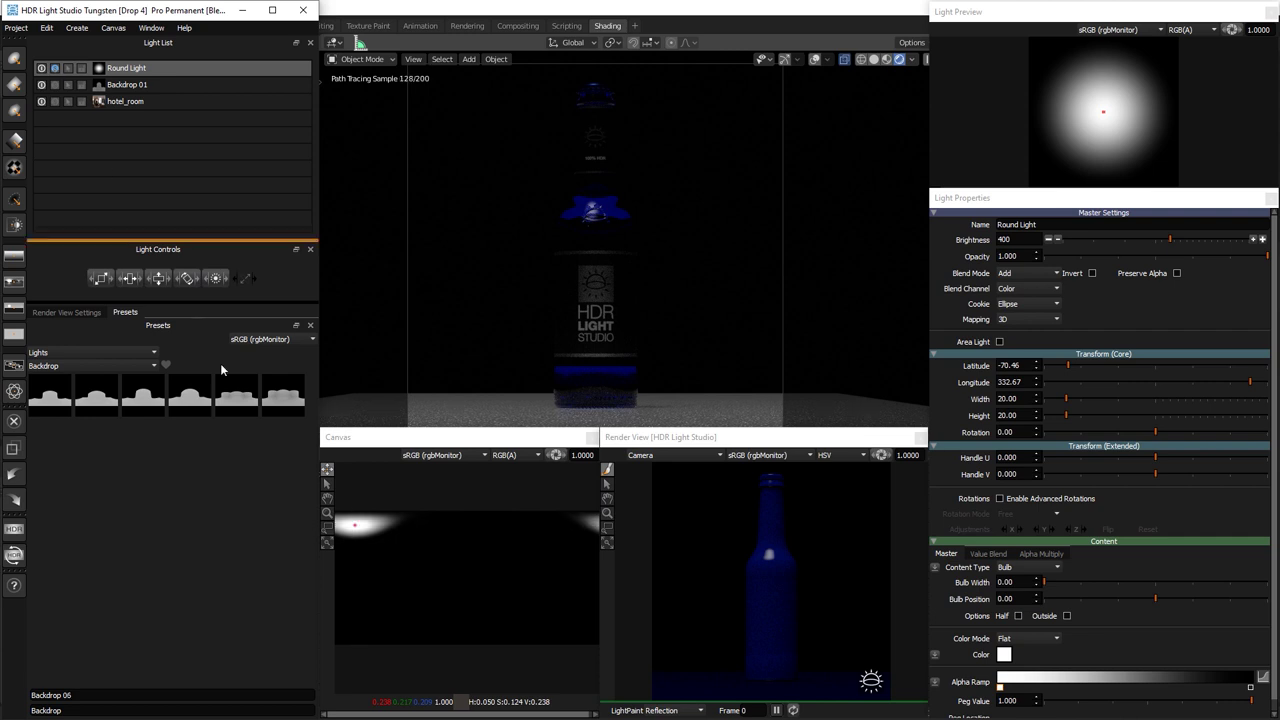
left_click_drag(358, 526, 363, 525)
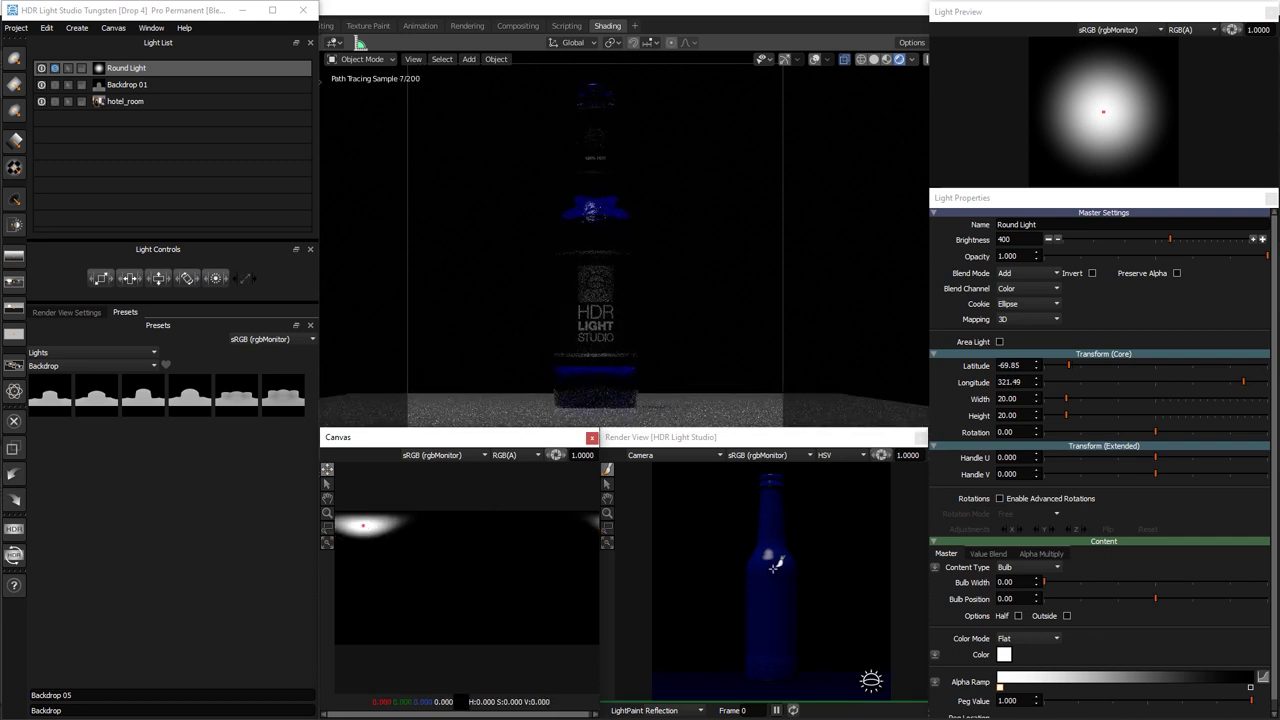
left_click(770, 552)
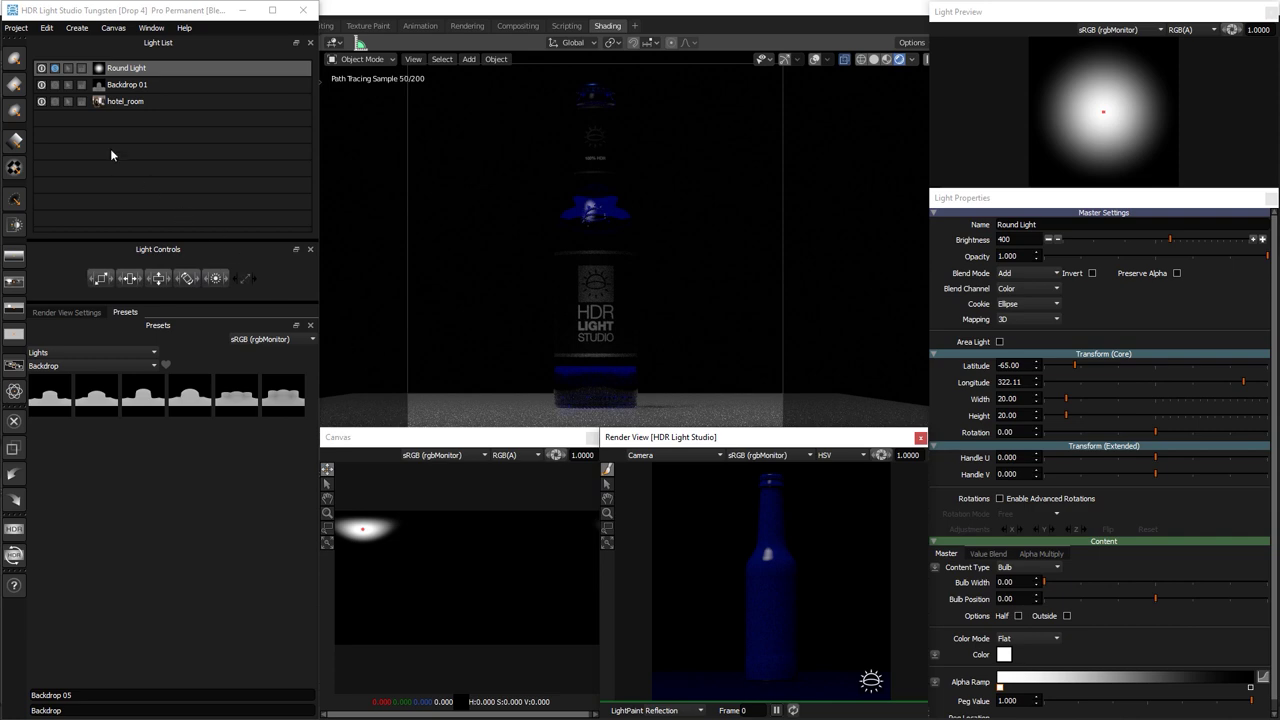
left_click(54, 68)
left_click(54, 68)
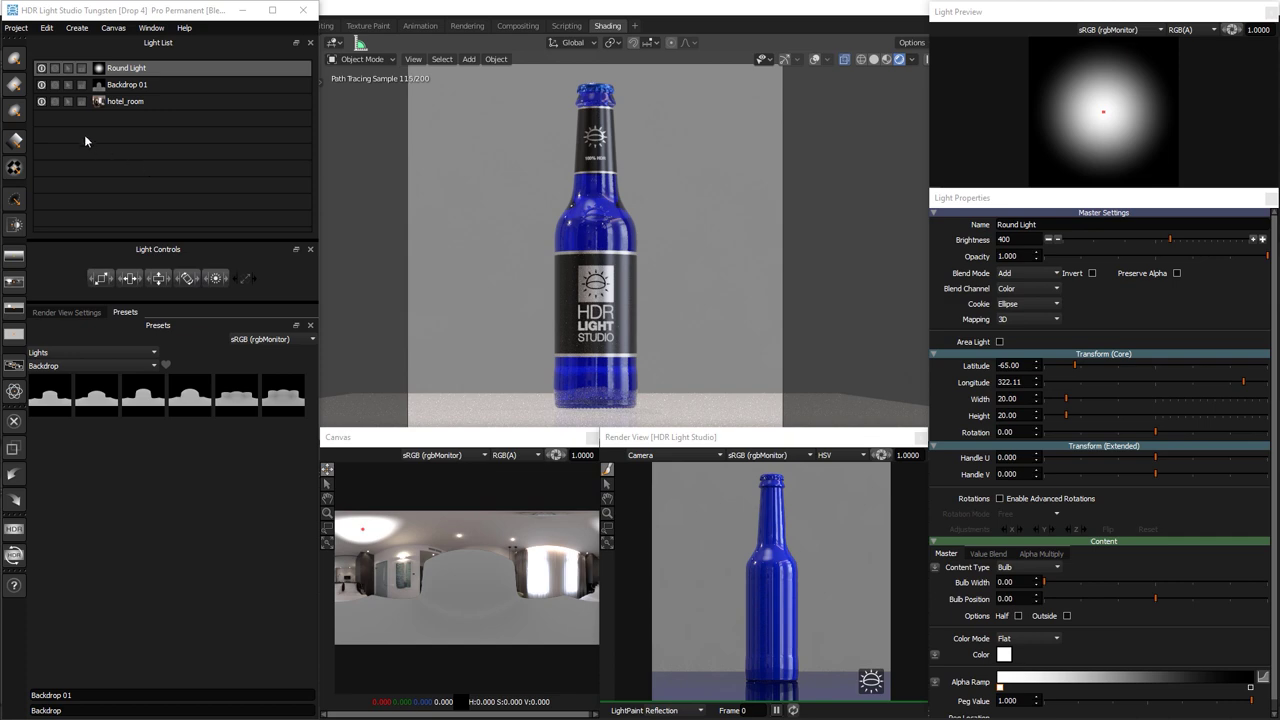
Add a second round light and set its width and height to 3
left_click(15, 60)
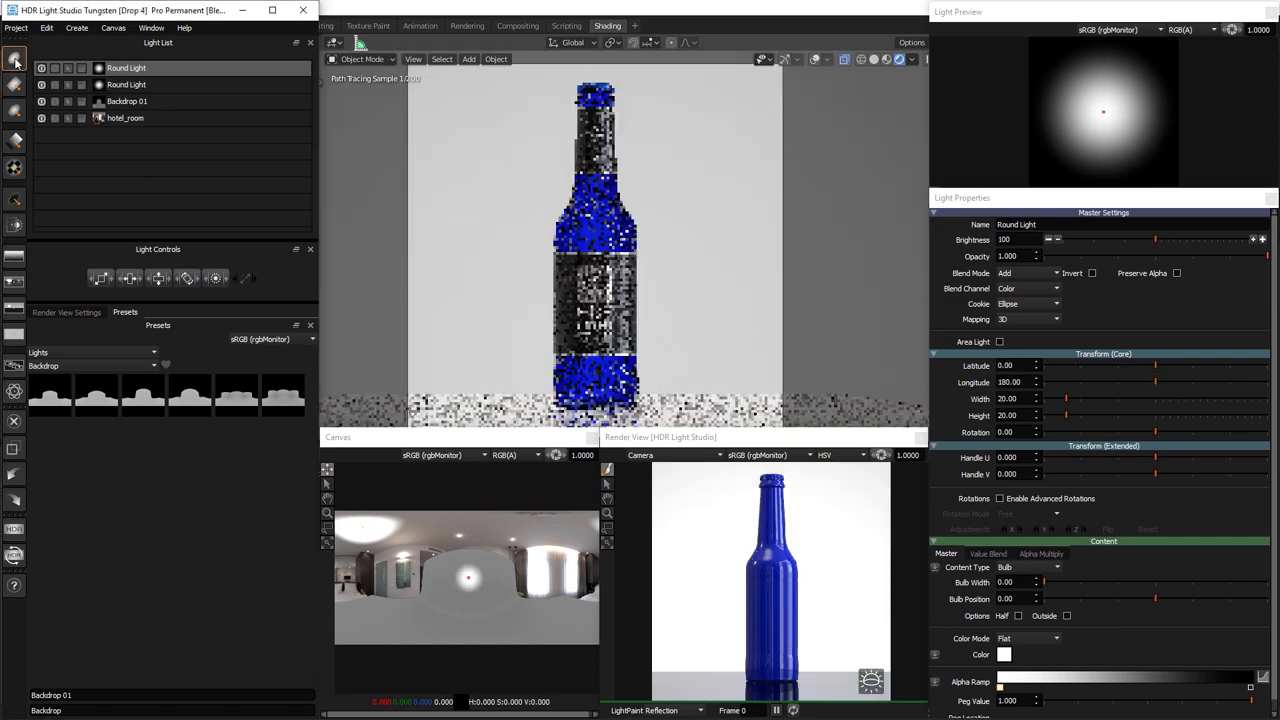
double_click(1007, 399)
type("3")
key("Tab")
type("3")
key("Tab")
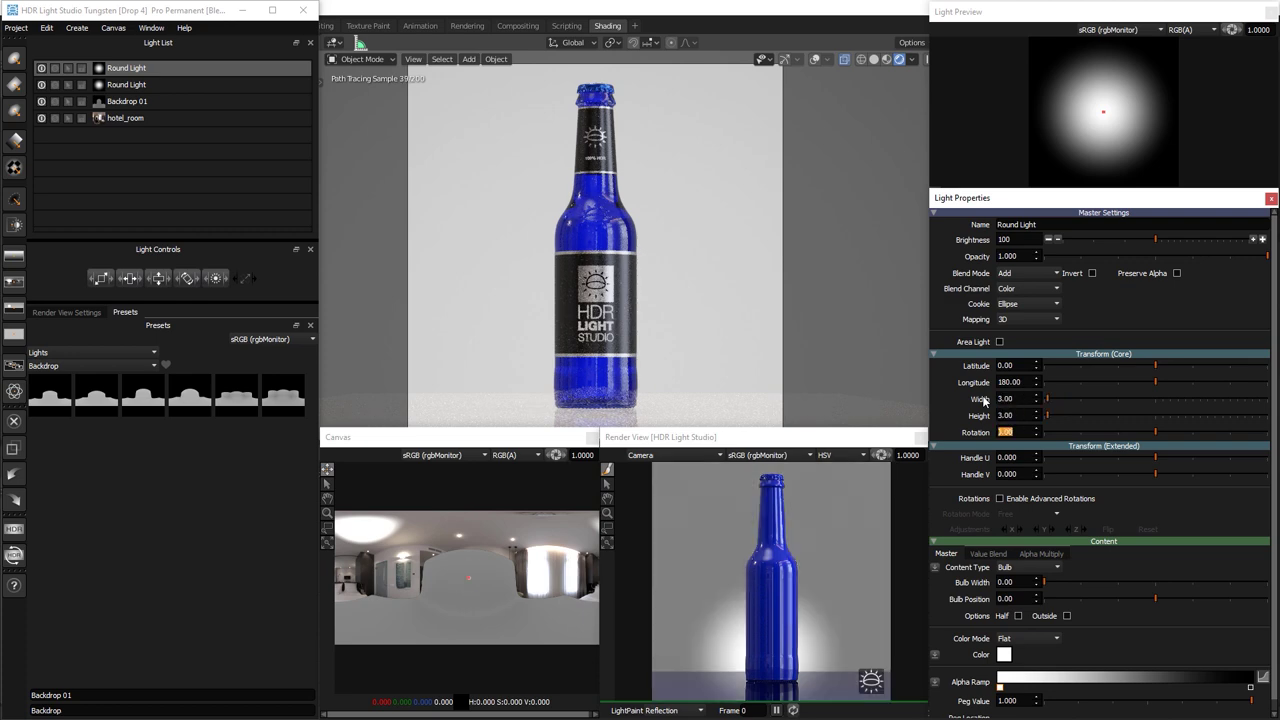
Solo the small round light, switch LightPaint to Rim mode and raise its glow behind the bottle to about latitude -2.84, longitude 179.76
left_click(55, 68)
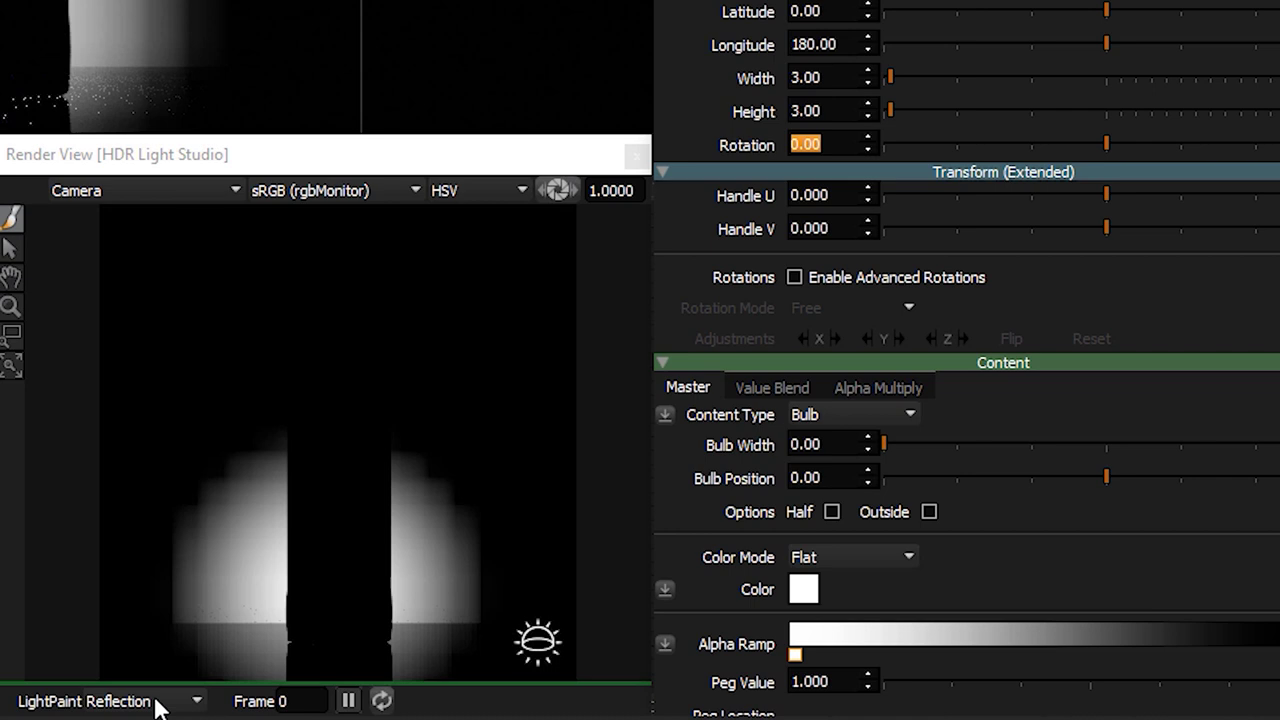
left_click(155, 703)
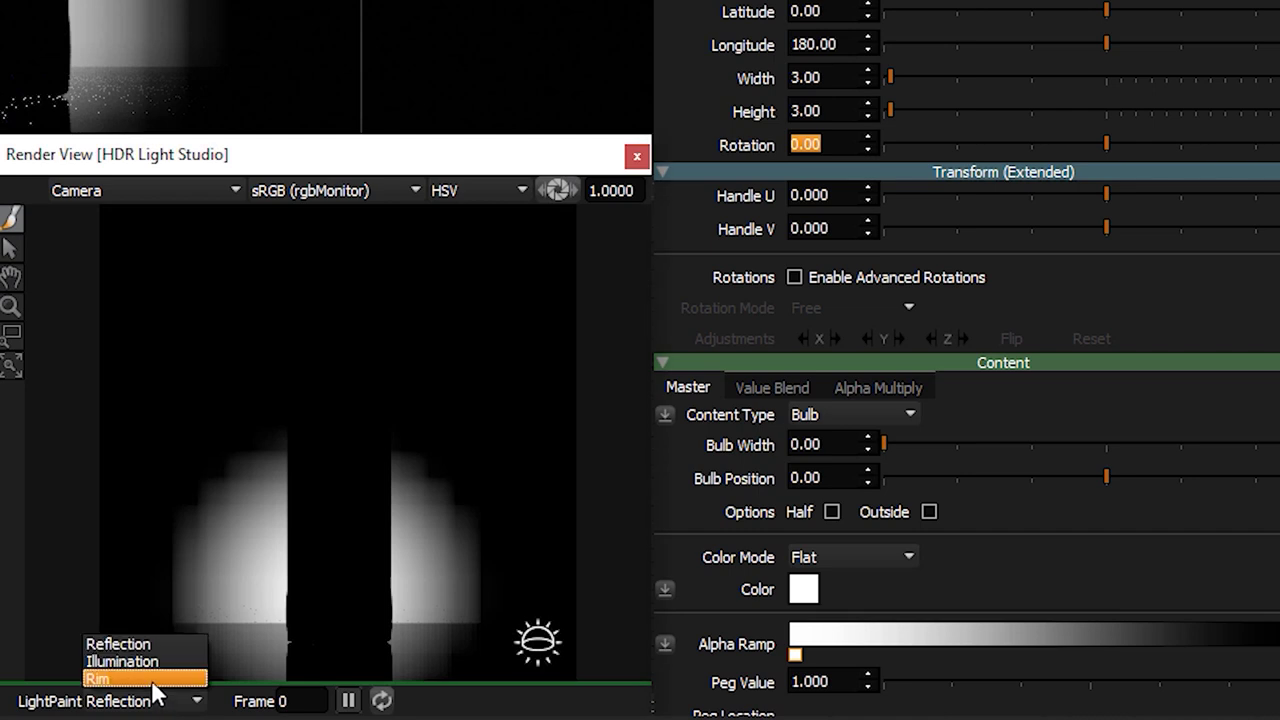
left_click(155, 680)
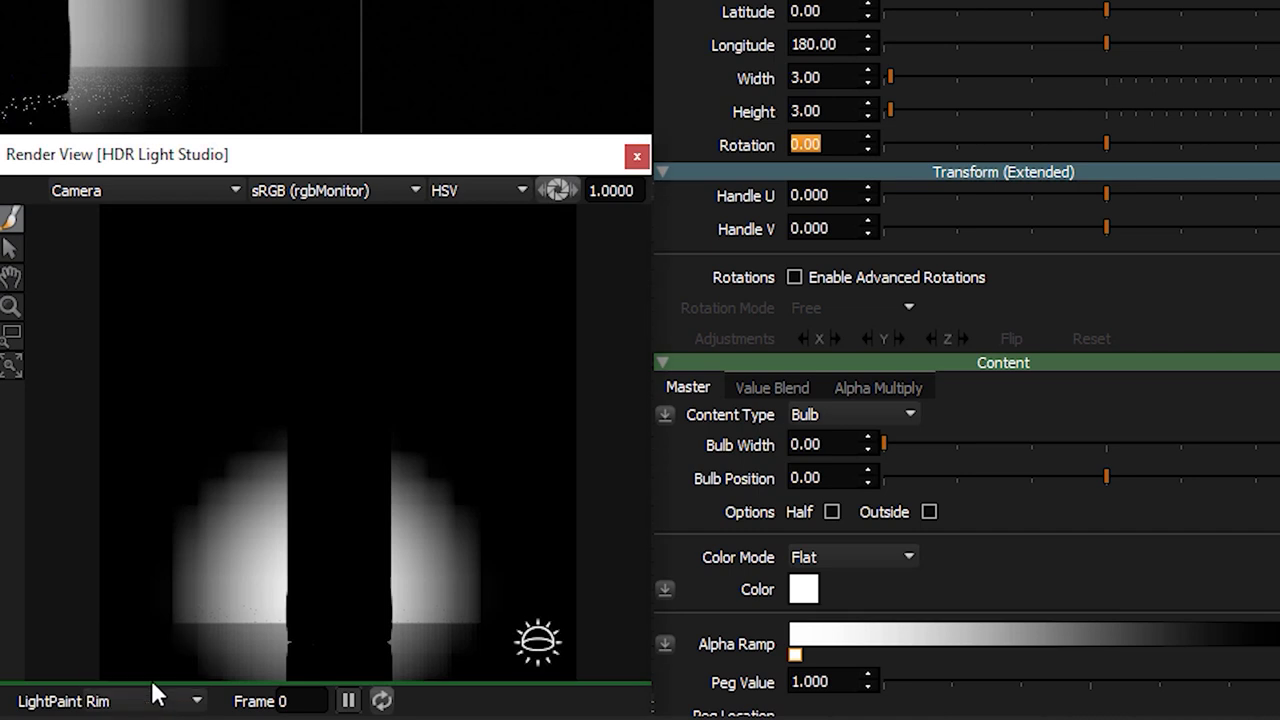
left_click(340, 557)
left_click_drag(340, 557, 349, 445)
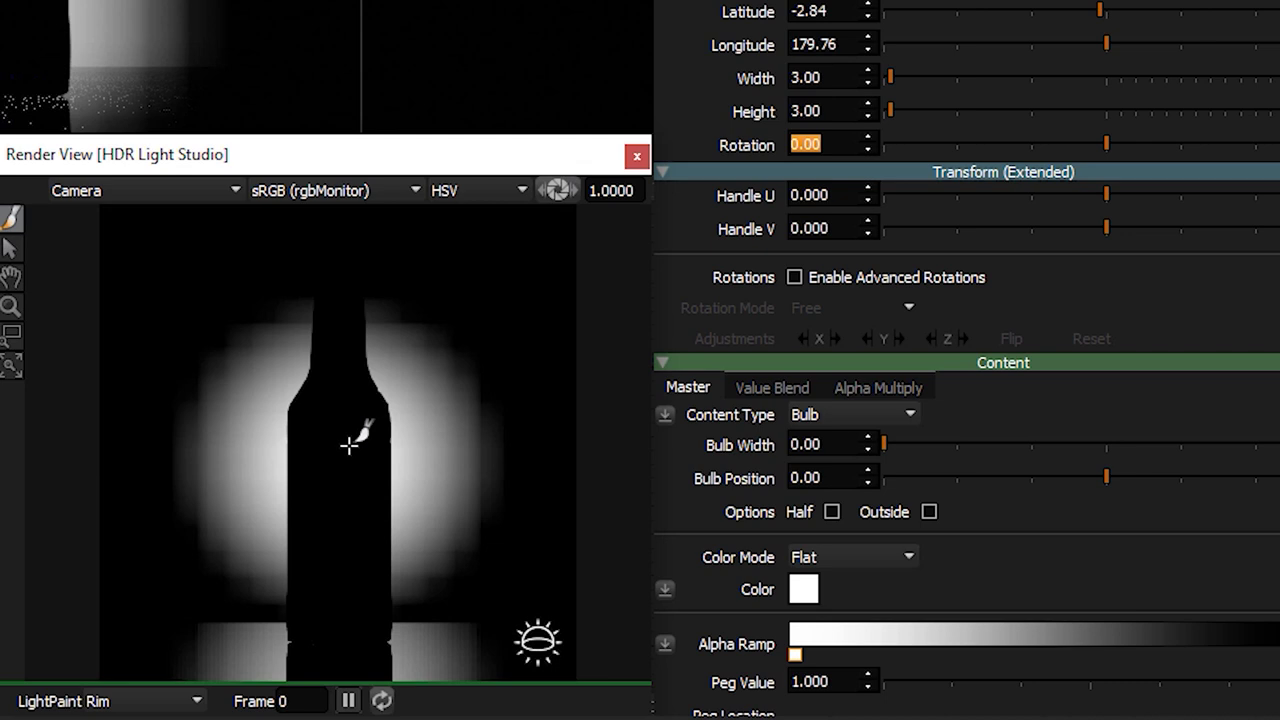
Nudge the small round light's glow to about latitude -2.99, longitude 179.81 behind the bottle and set its width and height to 6
left_click_drag(349, 445, 354, 429)
left_click(822, 77)
key("ctrl+a")
type("6")
key("Tab")
type("6")
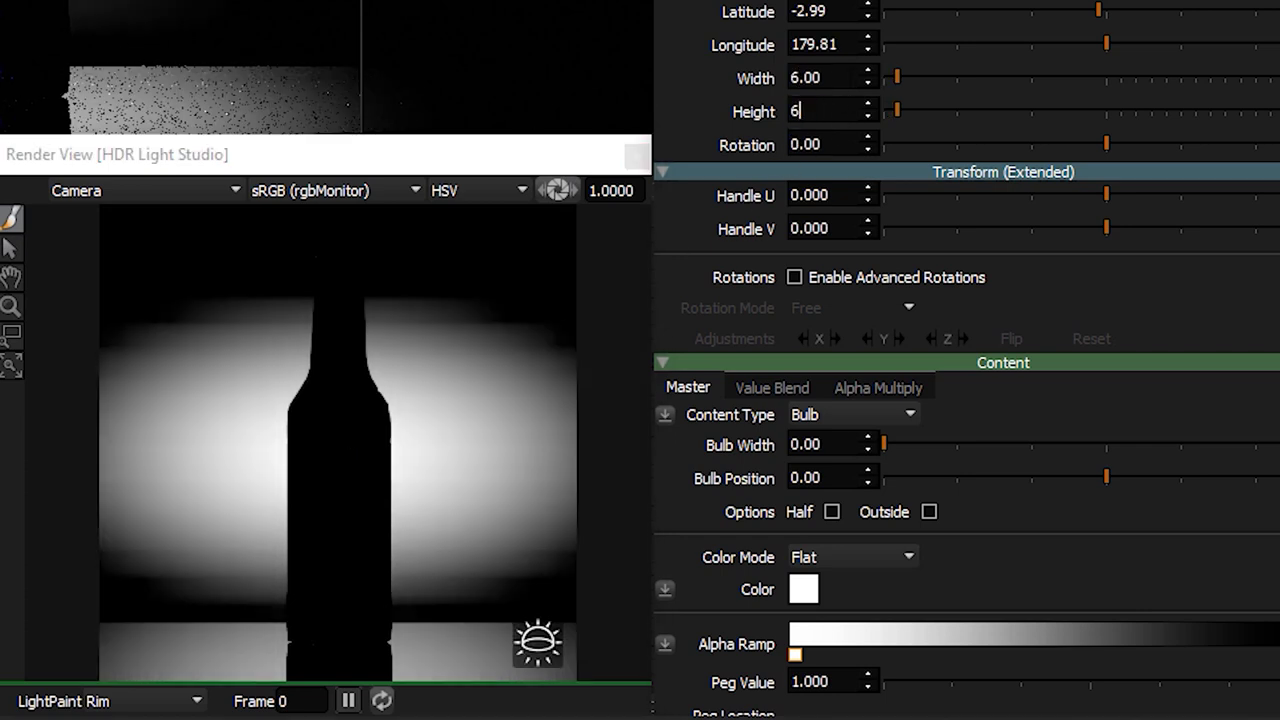
key("Tab")
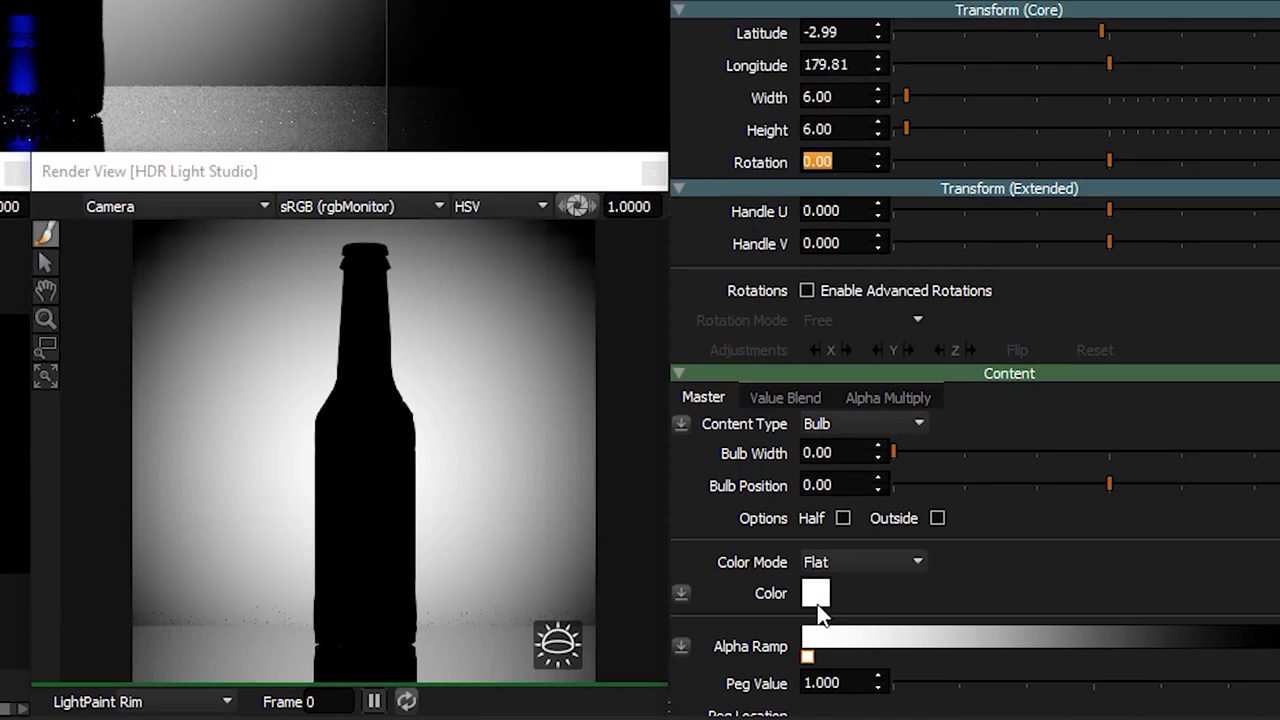
Change the rim-positioned Round Light's color to a bright cyan-blue and turn its solo off
left_click(803, 589)
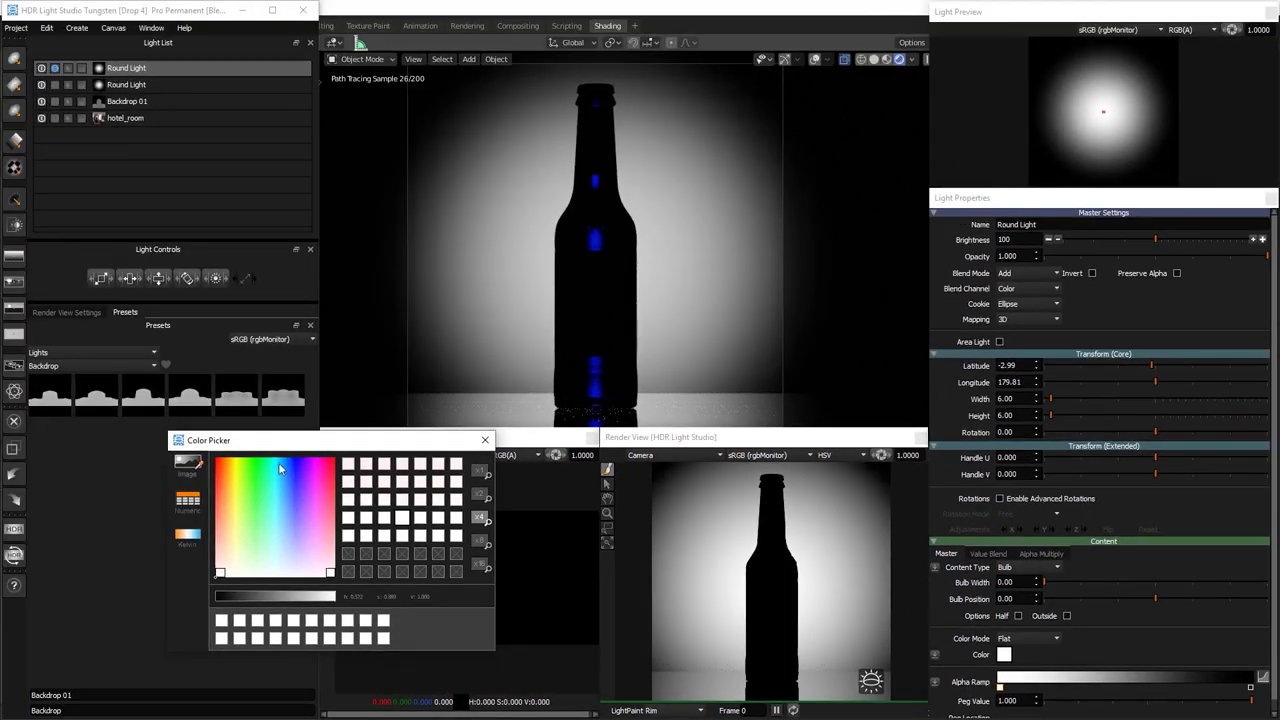
left_click(280, 463)
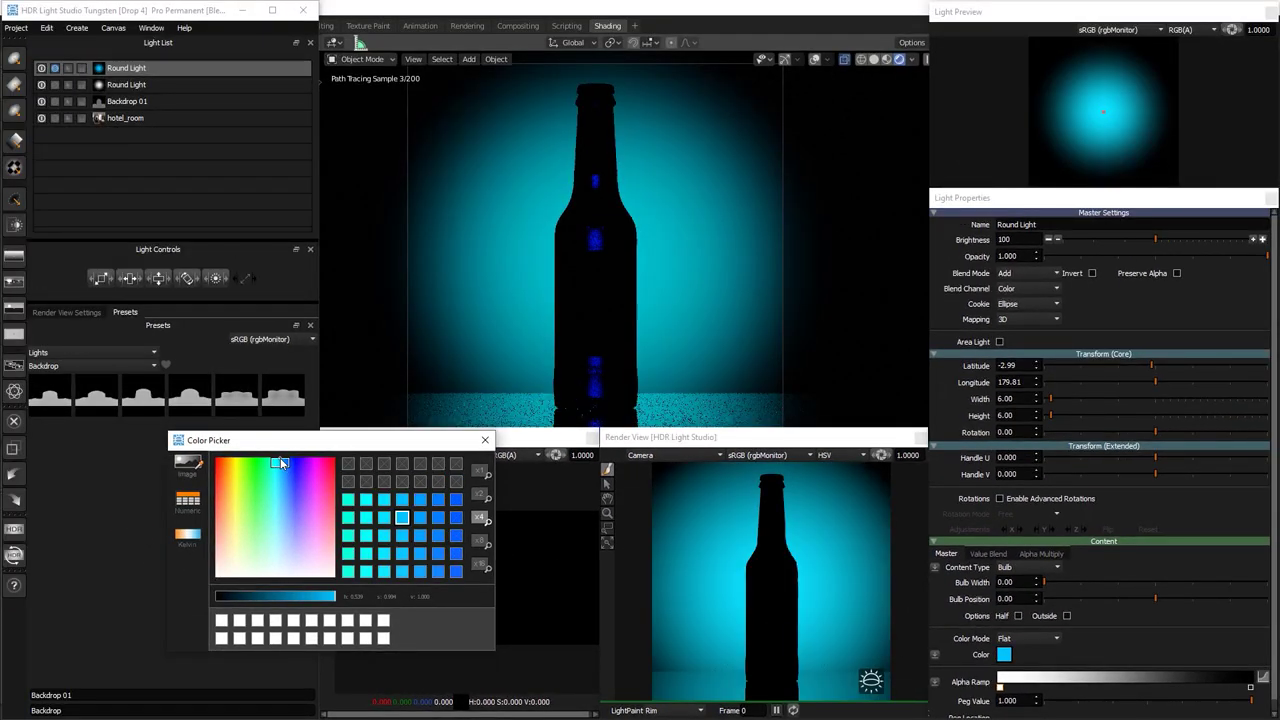
left_click(485, 442)
left_click(55, 68)
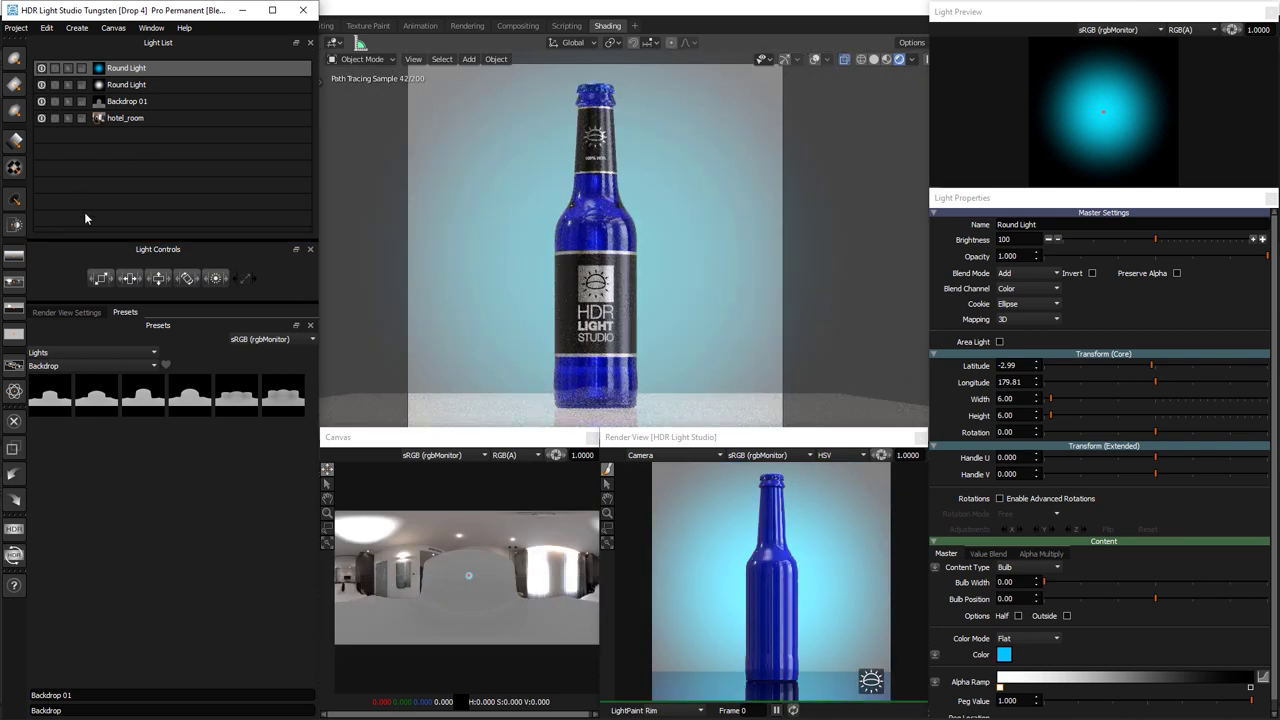
Set the Backdrop 01 brightness to 10 and switch LightPaint to Reflection mode
left_click(186, 100)
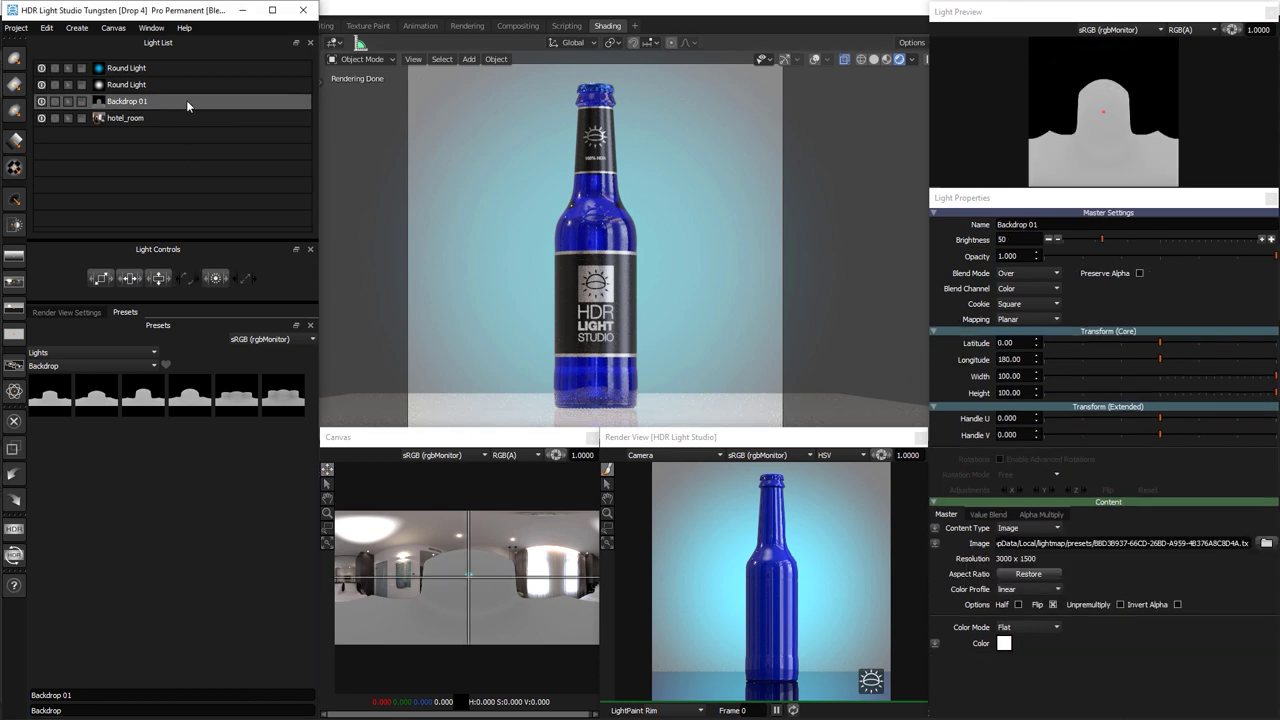
left_click(1003, 239)
type("10")
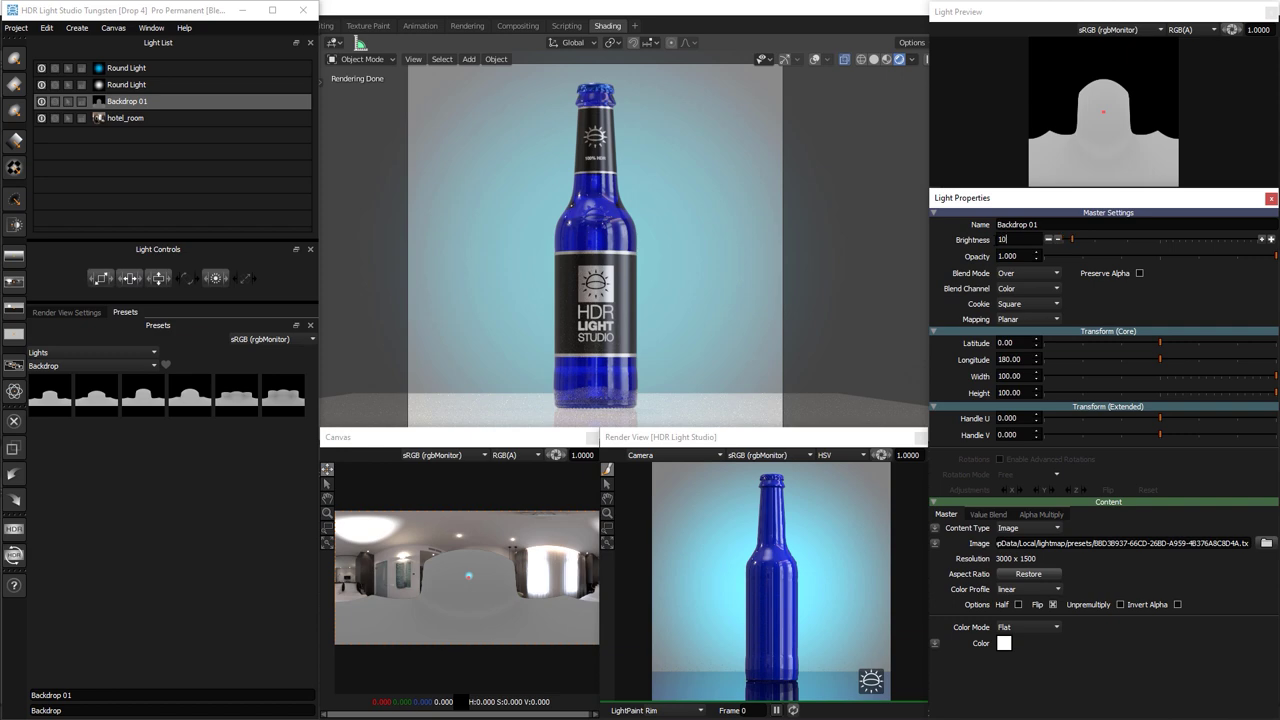
key("Return")
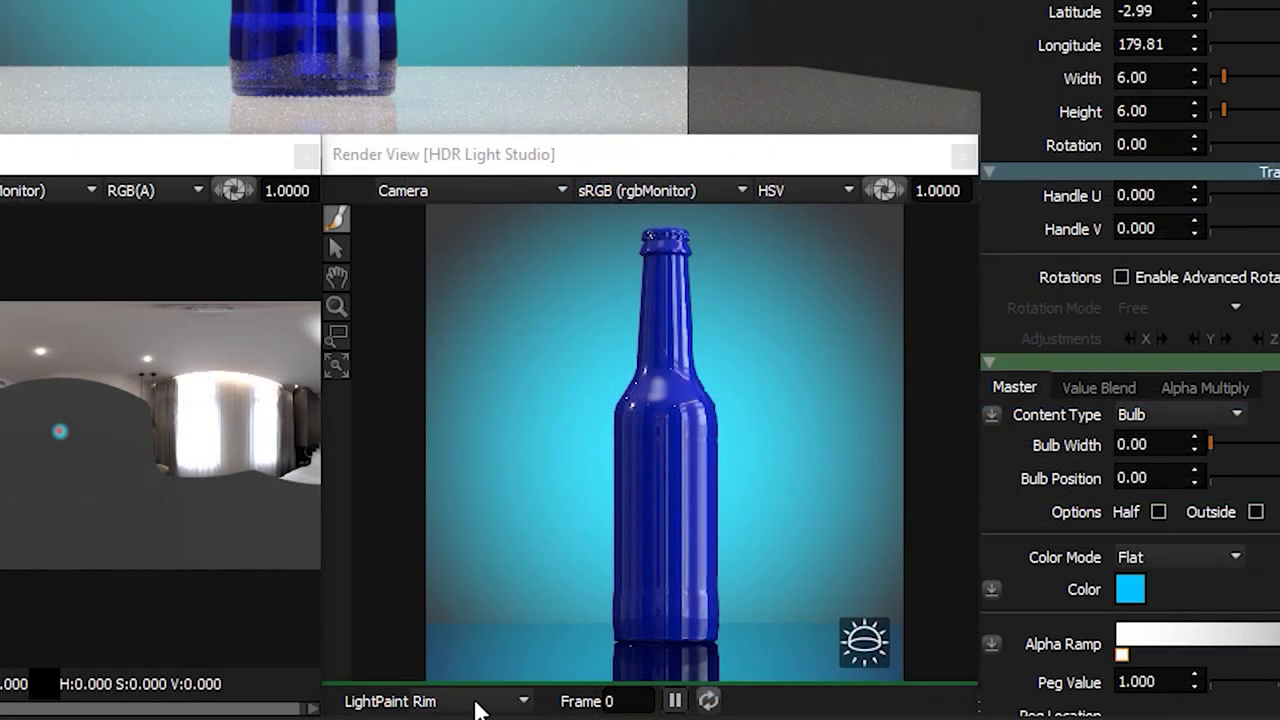
left_click(476, 705)
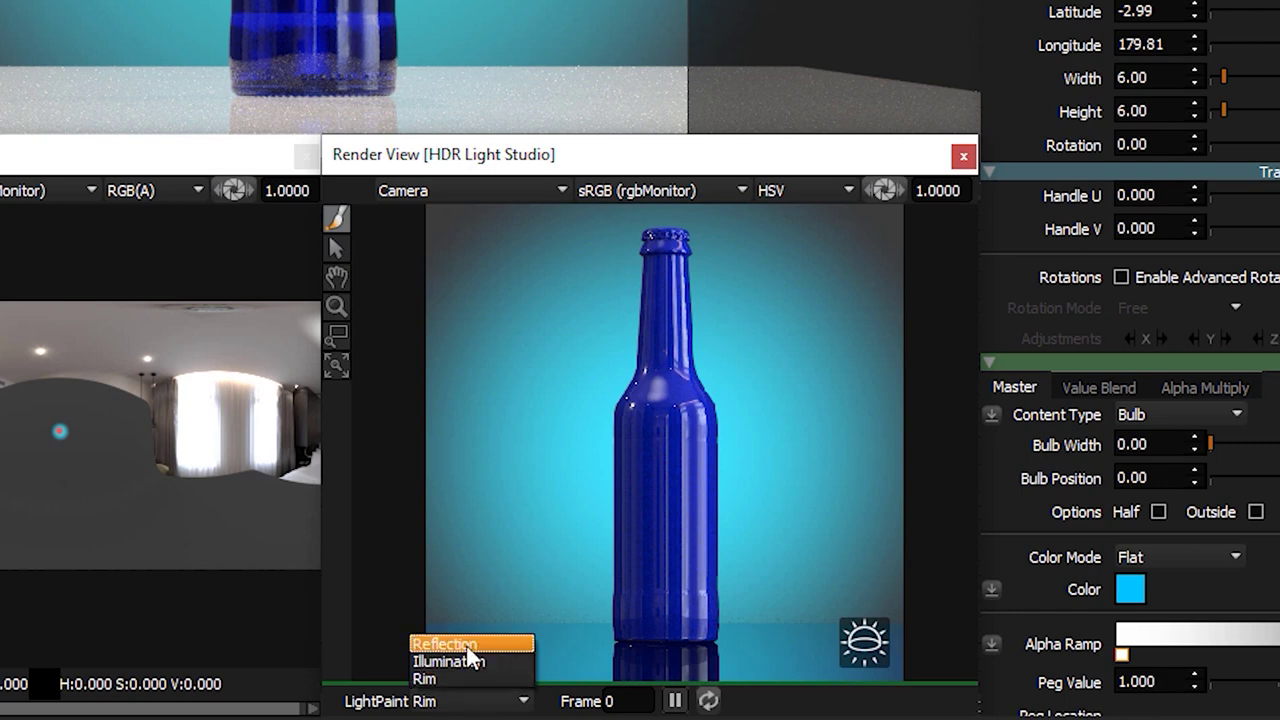
left_click(470, 645)
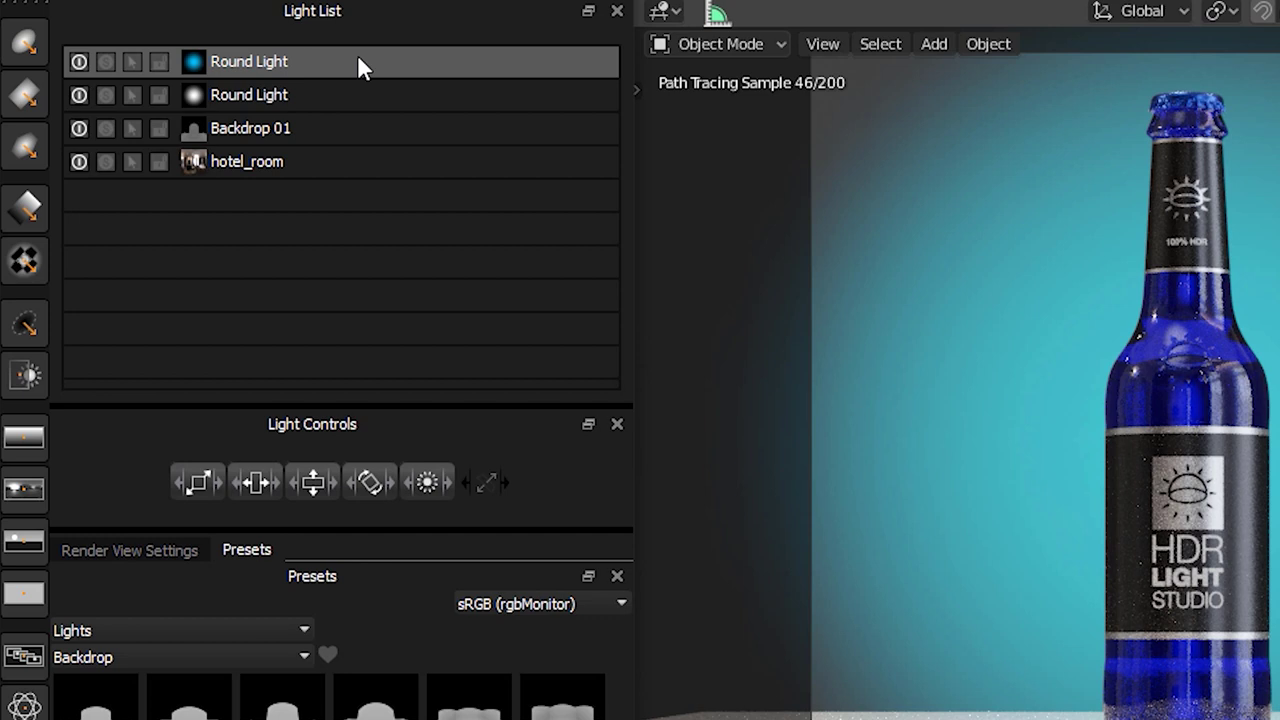
Rename the blue Round Light as Rim Light and the white Round Light as Logo Light
double_click(358, 60)
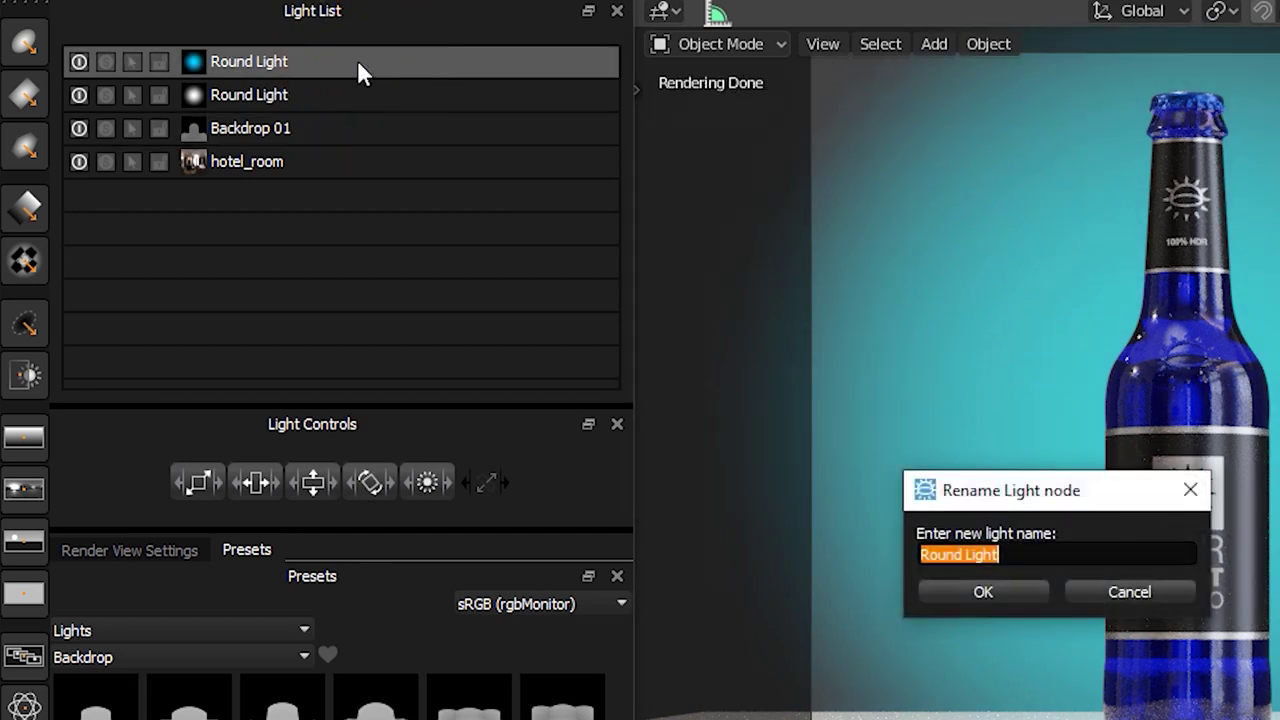
type("Rim ")
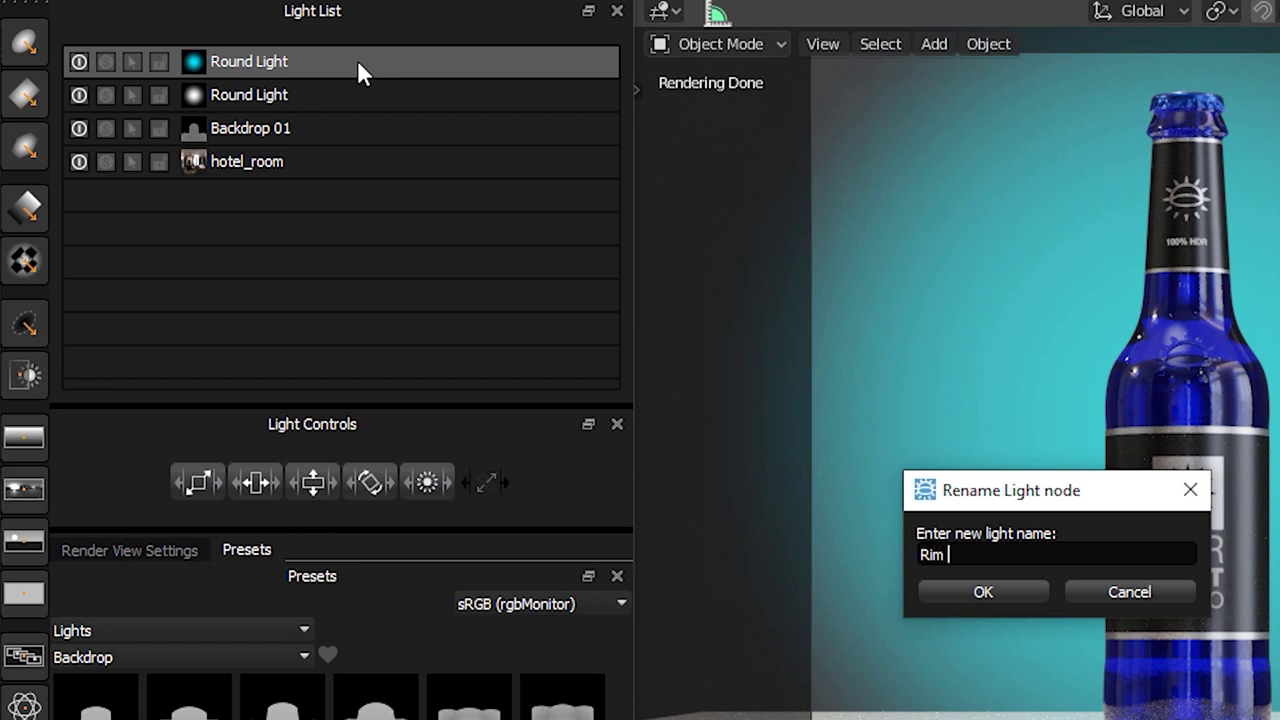
type("Light")
left_click(981, 588)
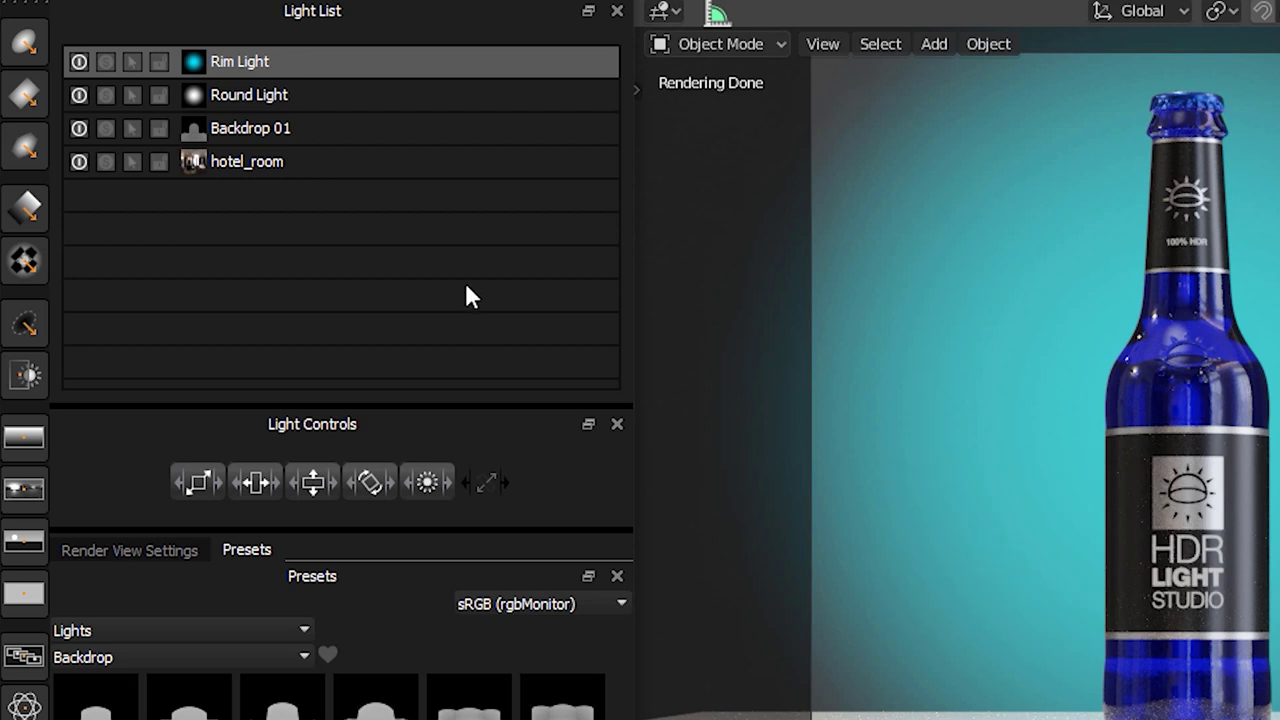
double_click(368, 96)
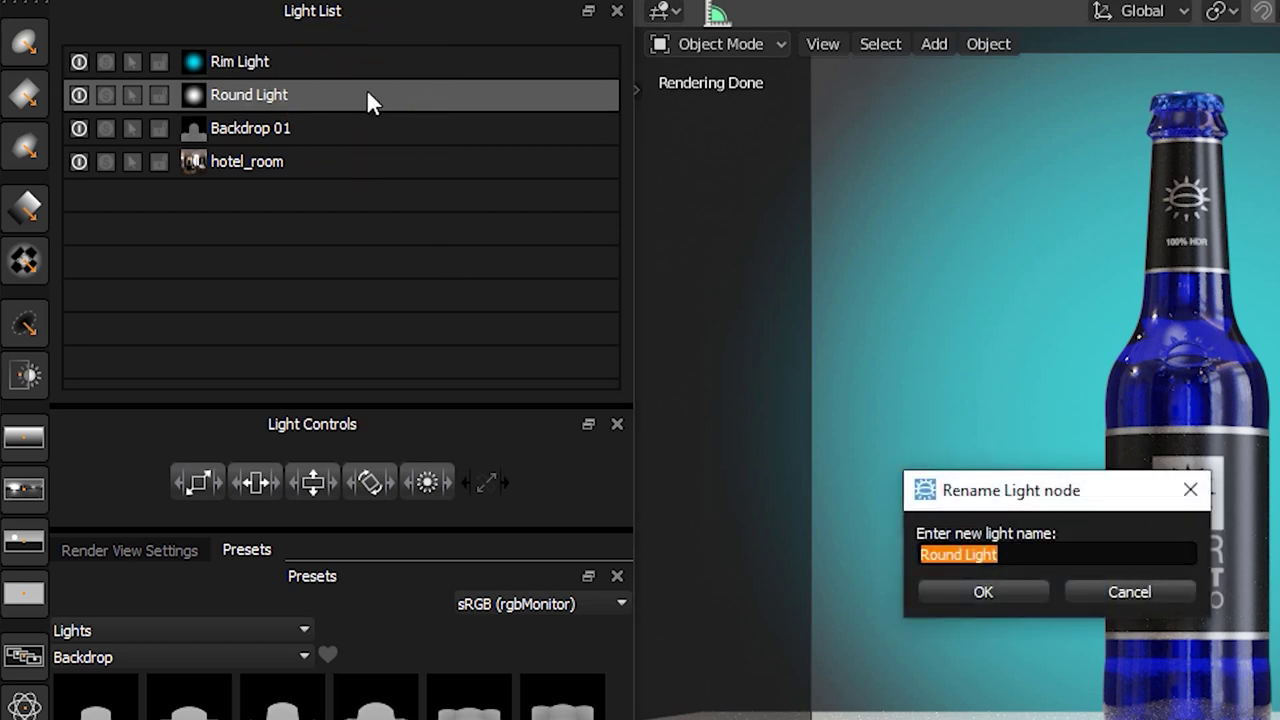
type("Logo ")
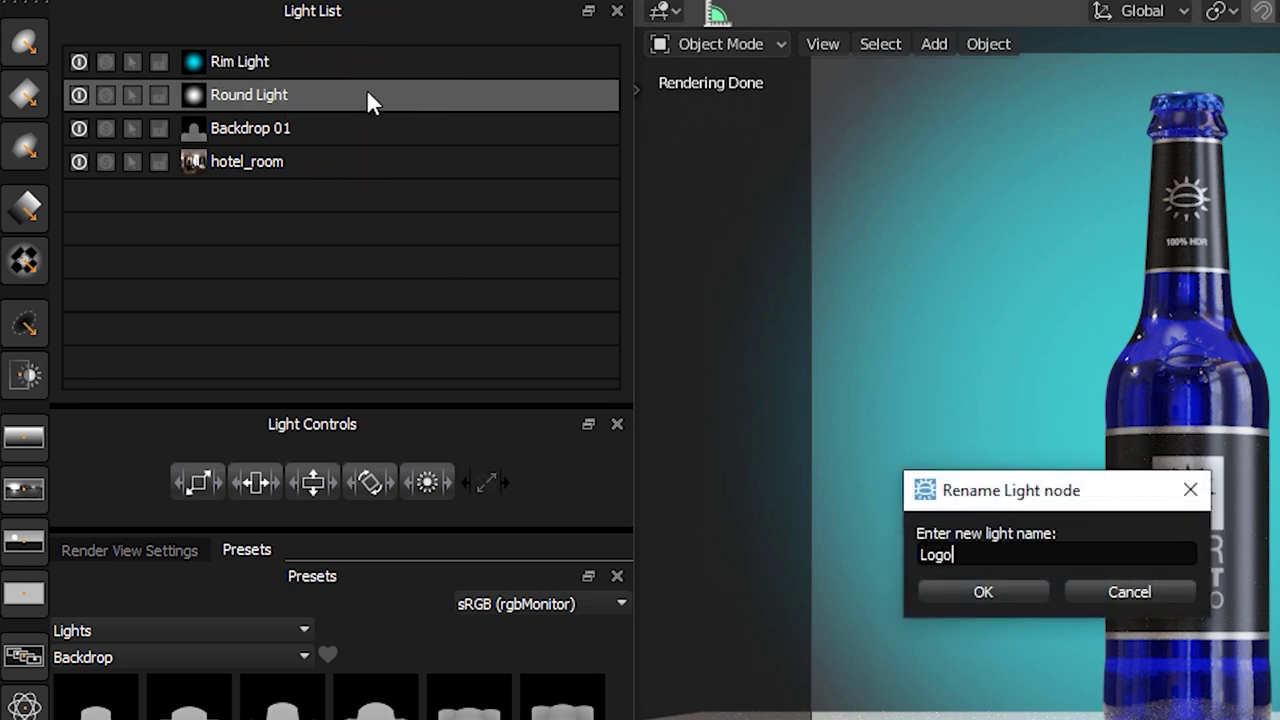
type("Light")
left_click(984, 592)
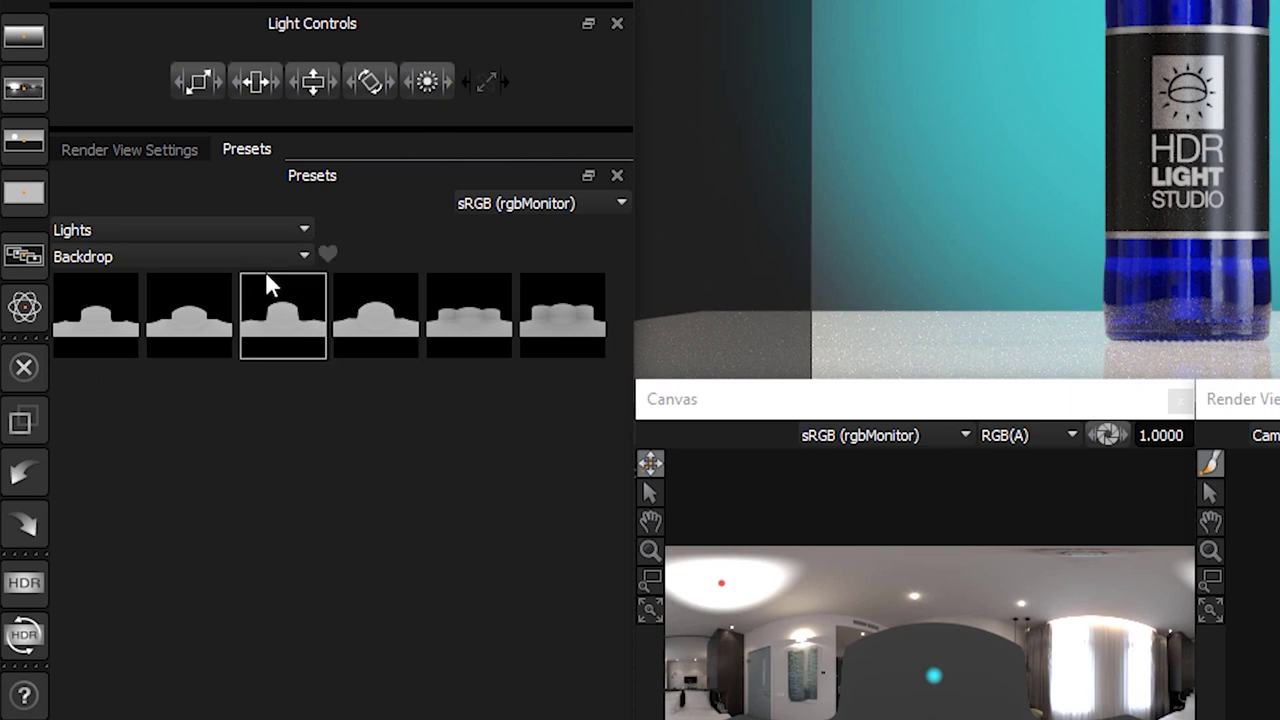
Add the Softbox 72x175 preset from the SoftBox category onto the bottle's left side in the Render View
left_click(233, 256)
scroll(224, 332, "down", 3)
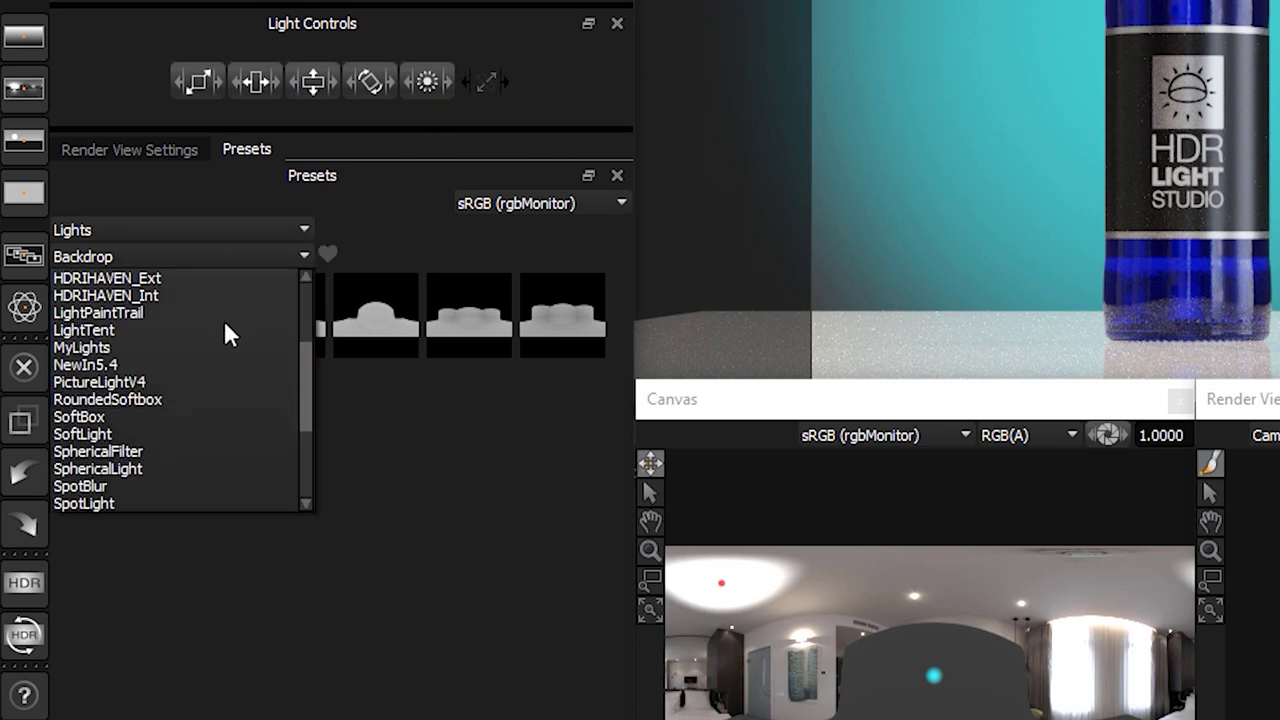
scroll(225, 323, "down", 1)
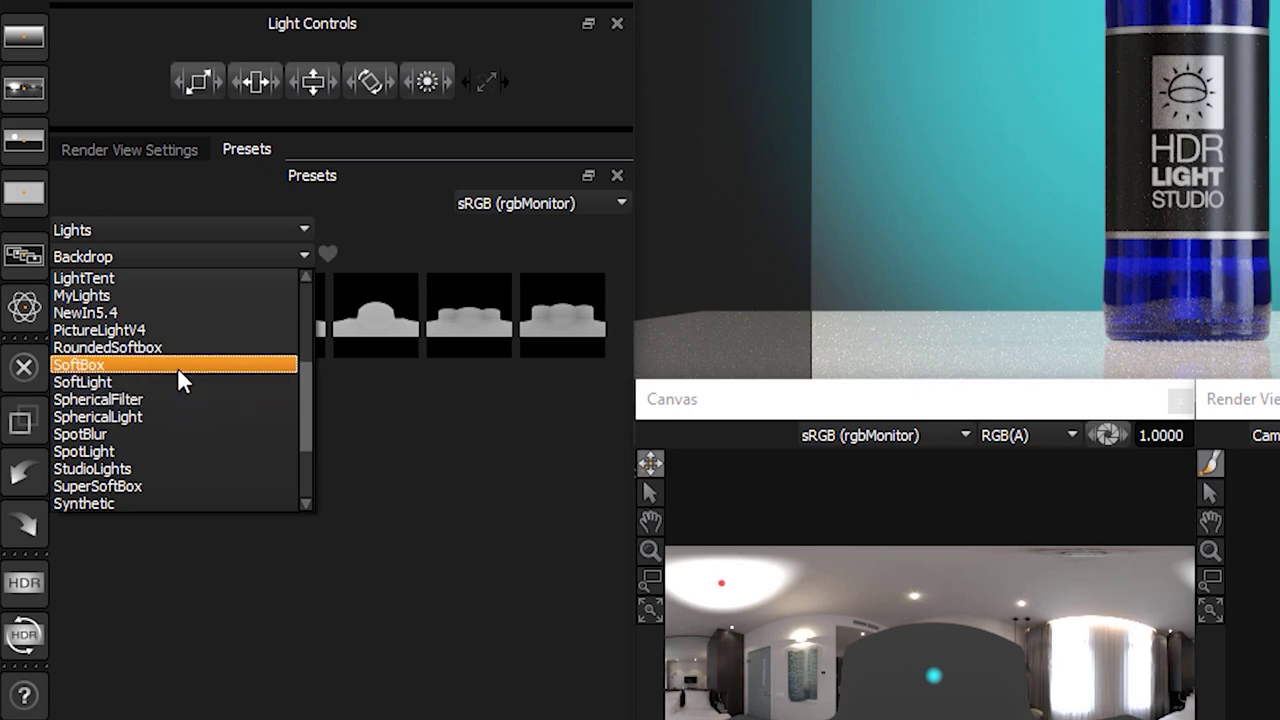
left_click(177, 367)
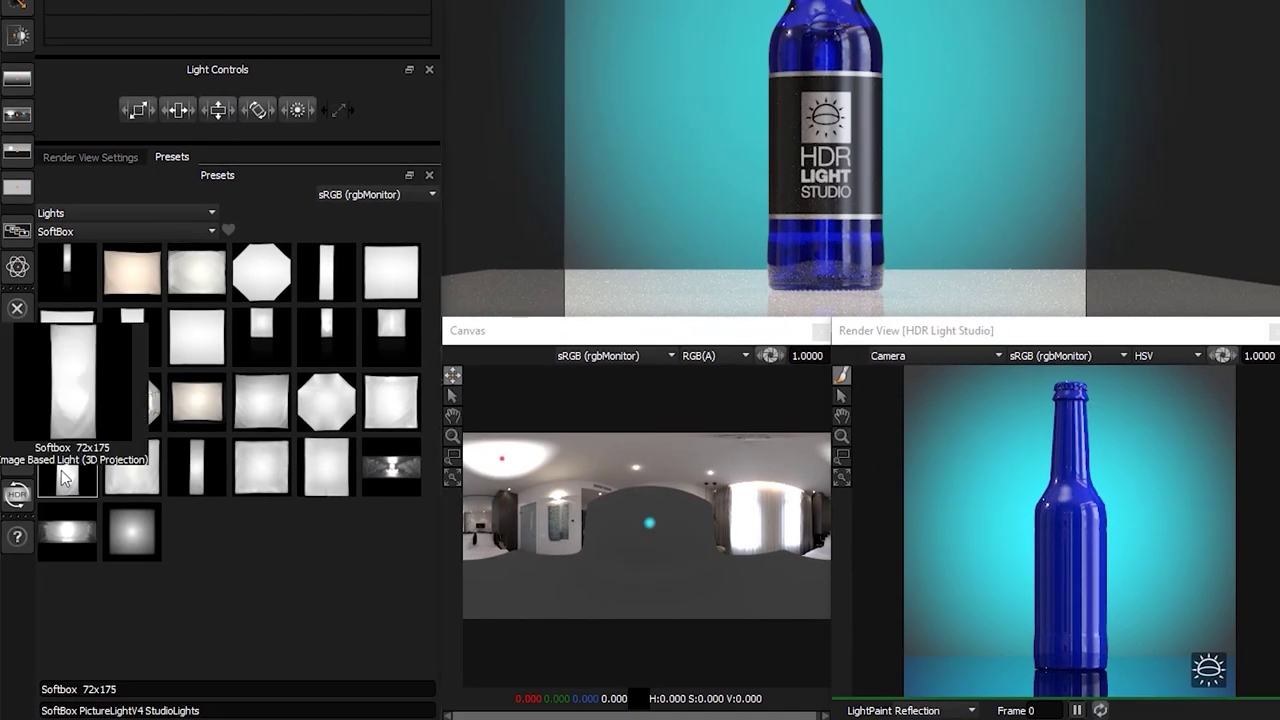
left_click_drag(63, 482, 1050, 564)
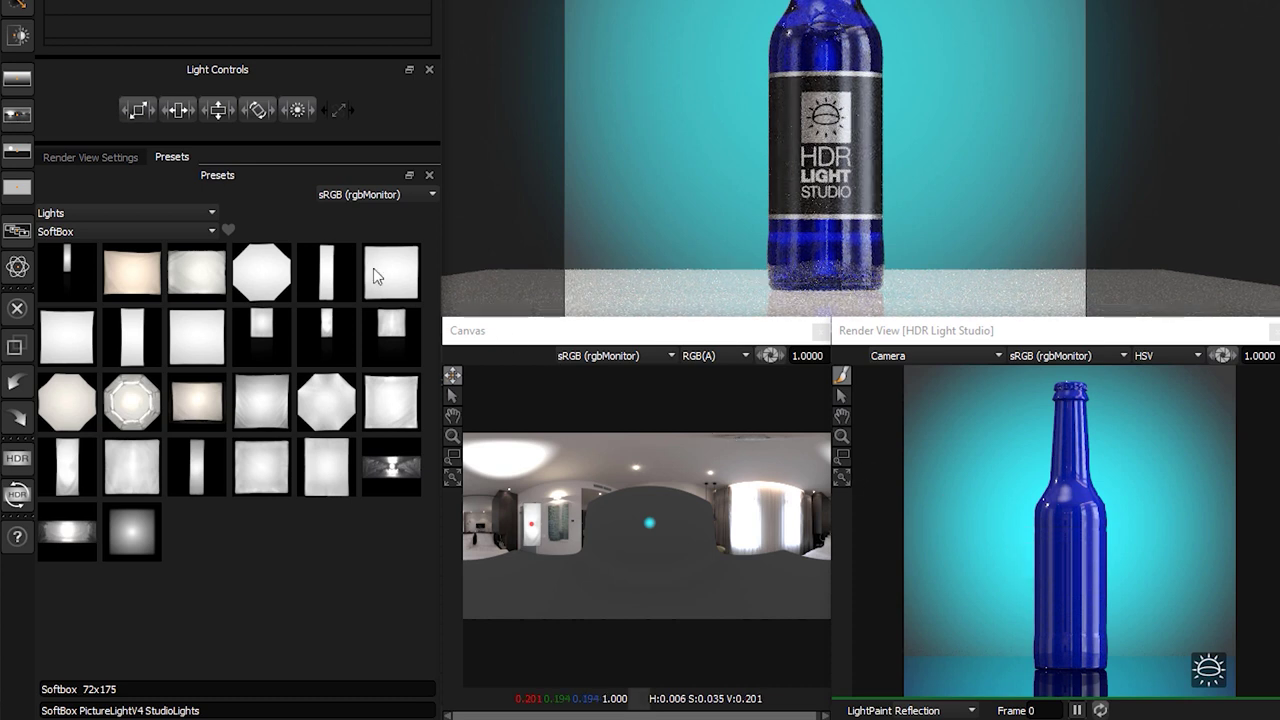
Scale up the Softbox 72x175 light to a width and height of 55
left_click(135, 110)
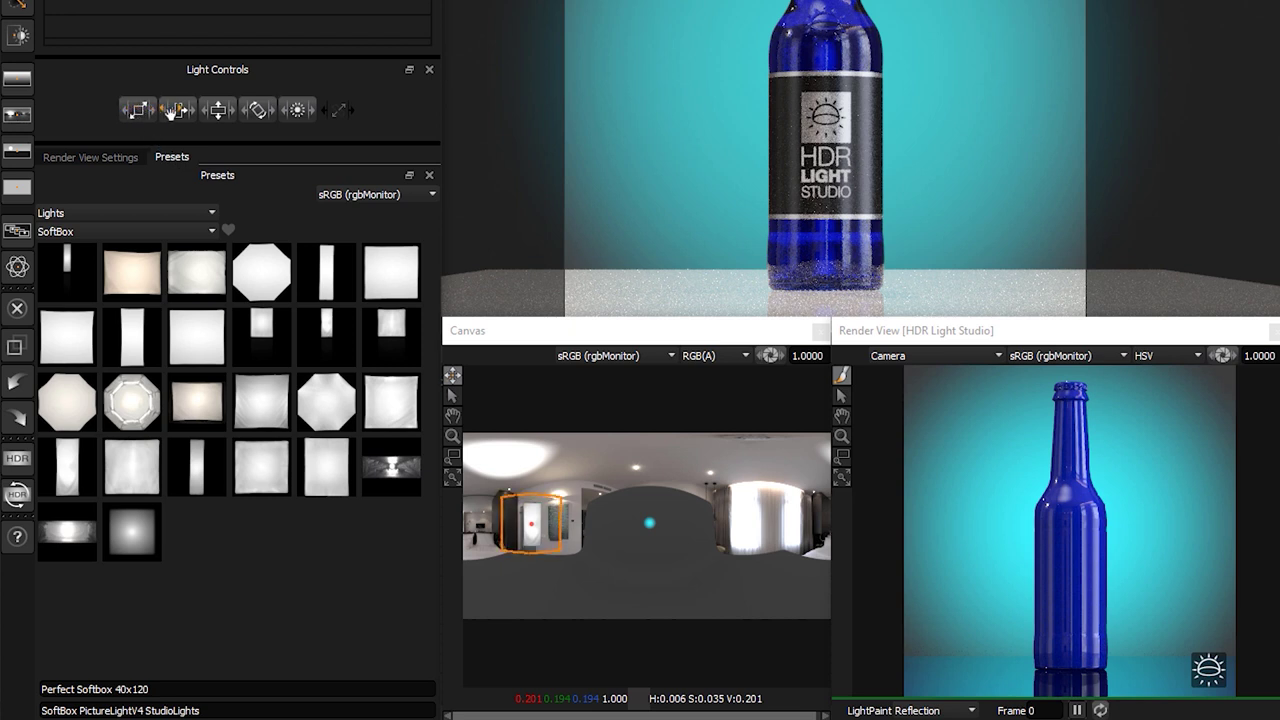
left_click_drag(183, 110, 215, 110)
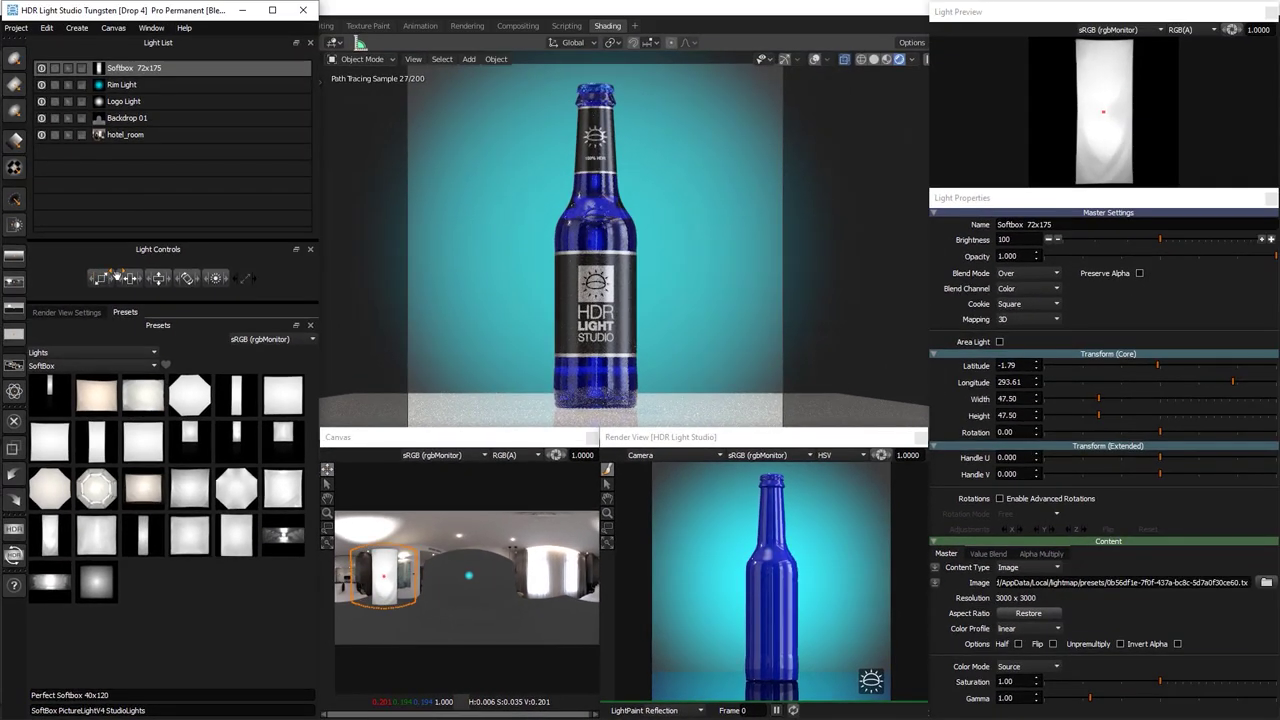
left_click_drag(117, 273, 133, 275)
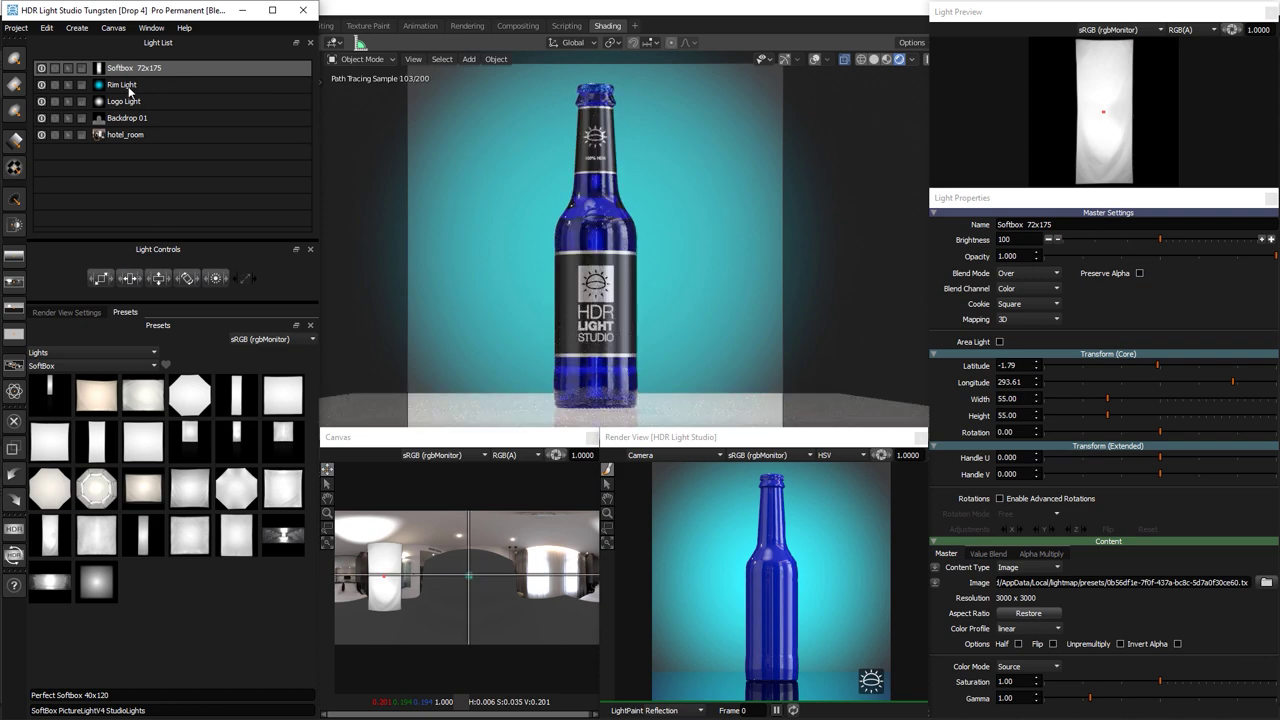
Solo Softbox 72x175, move its reflection to the bottle's left edge at about latitude -1.55, longitude 273.82, and turn solo off
left_click(55, 68)
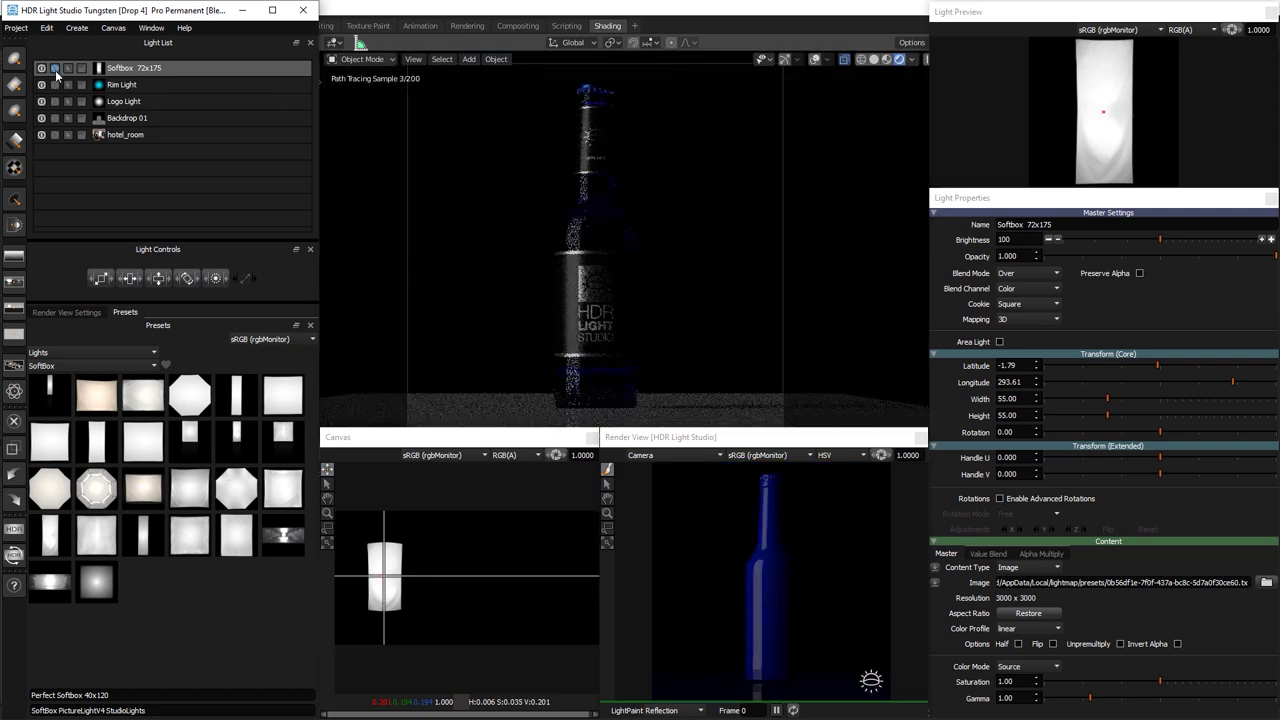
left_click_drag(374, 586, 386, 570)
left_click(771, 625)
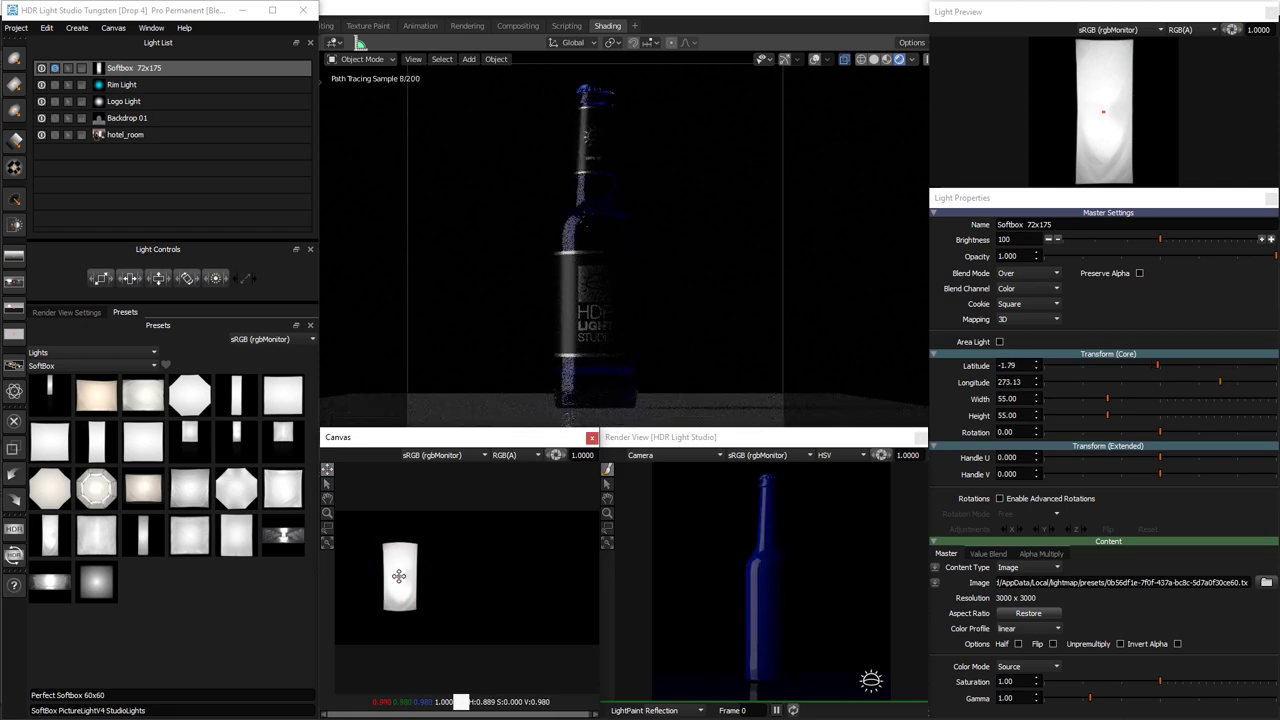
left_click(755, 607)
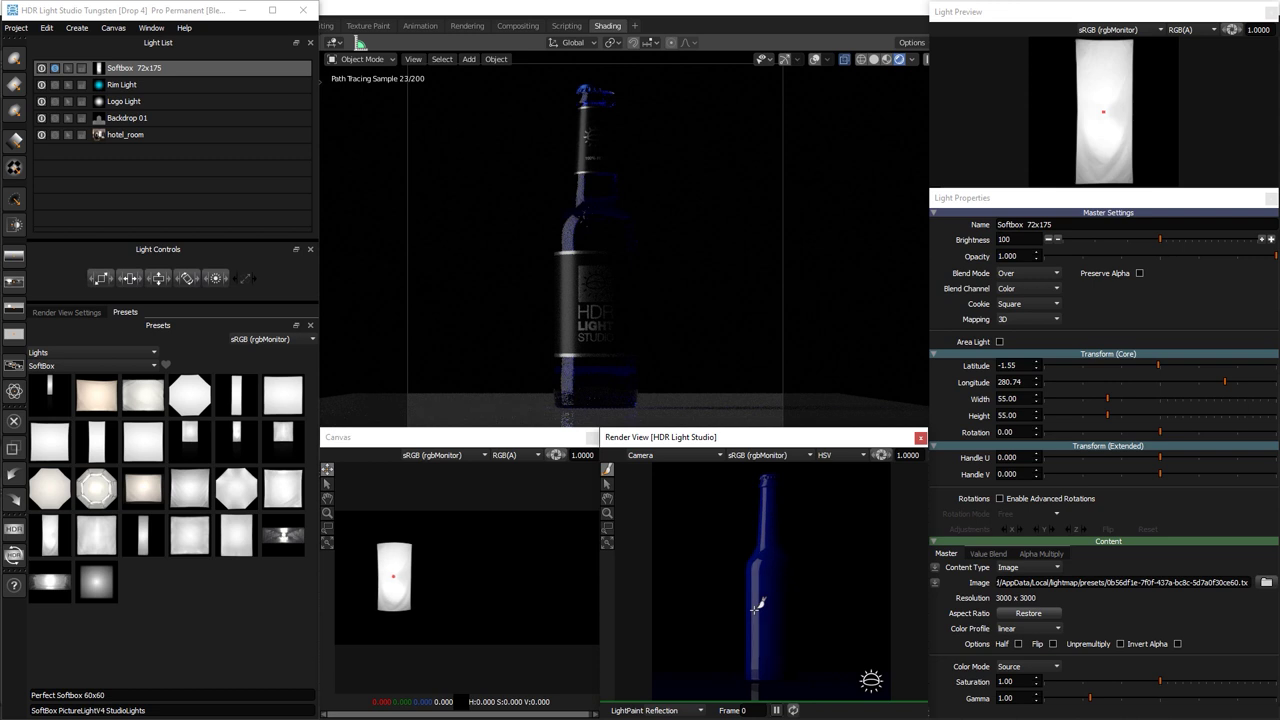
left_click(755, 607)
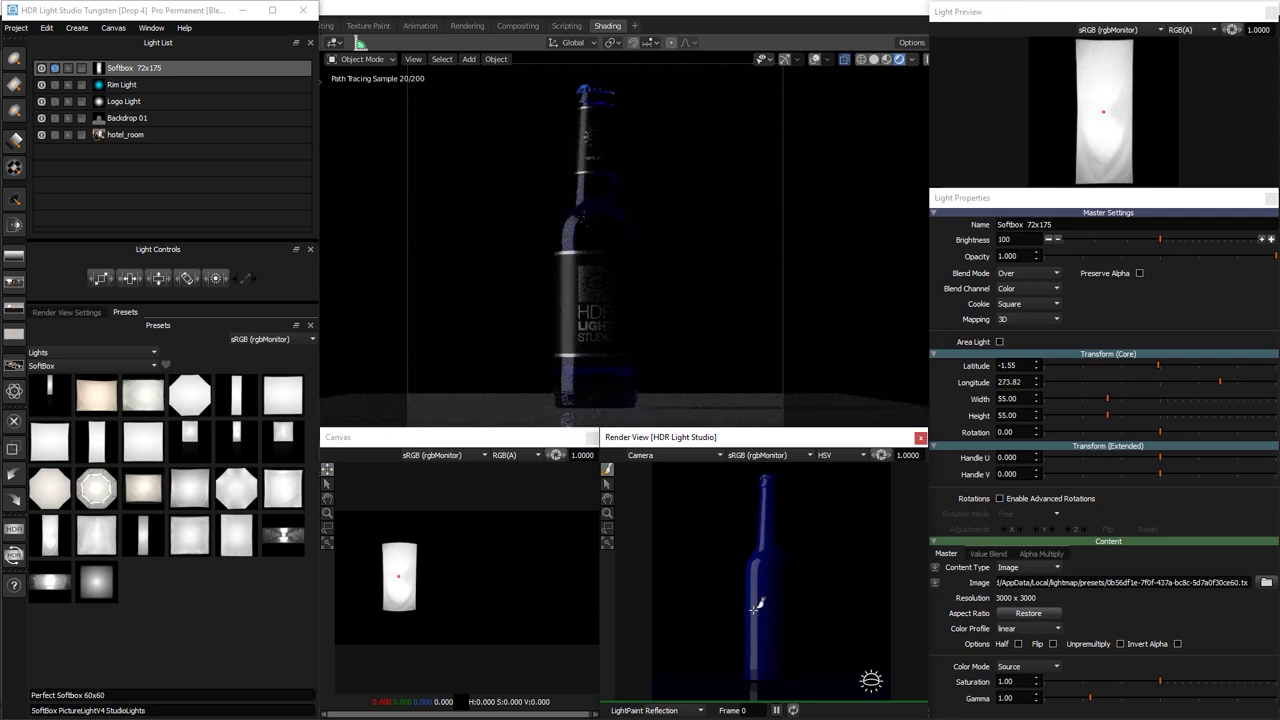
left_click(55, 68)
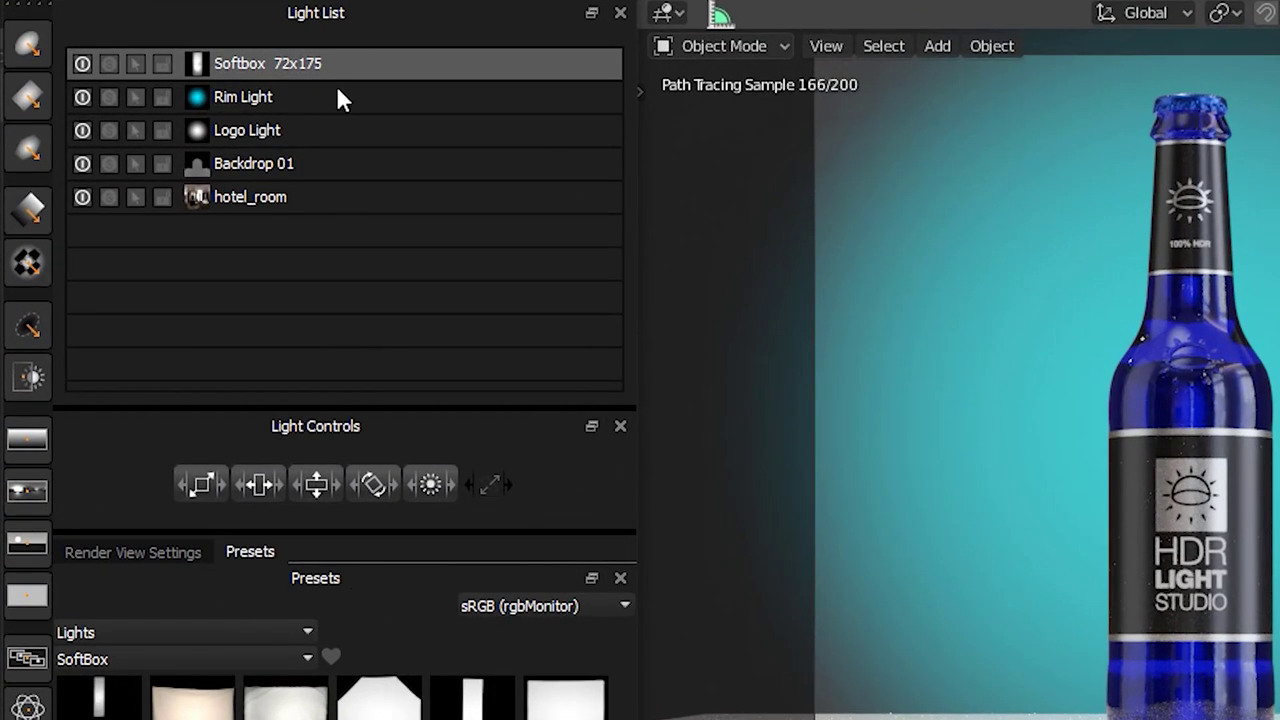
Duplicate Softbox 72x175 as Blocker, lower its brightness to 0 and place its reflection on the middle of the bottle
right_click(176, 67)
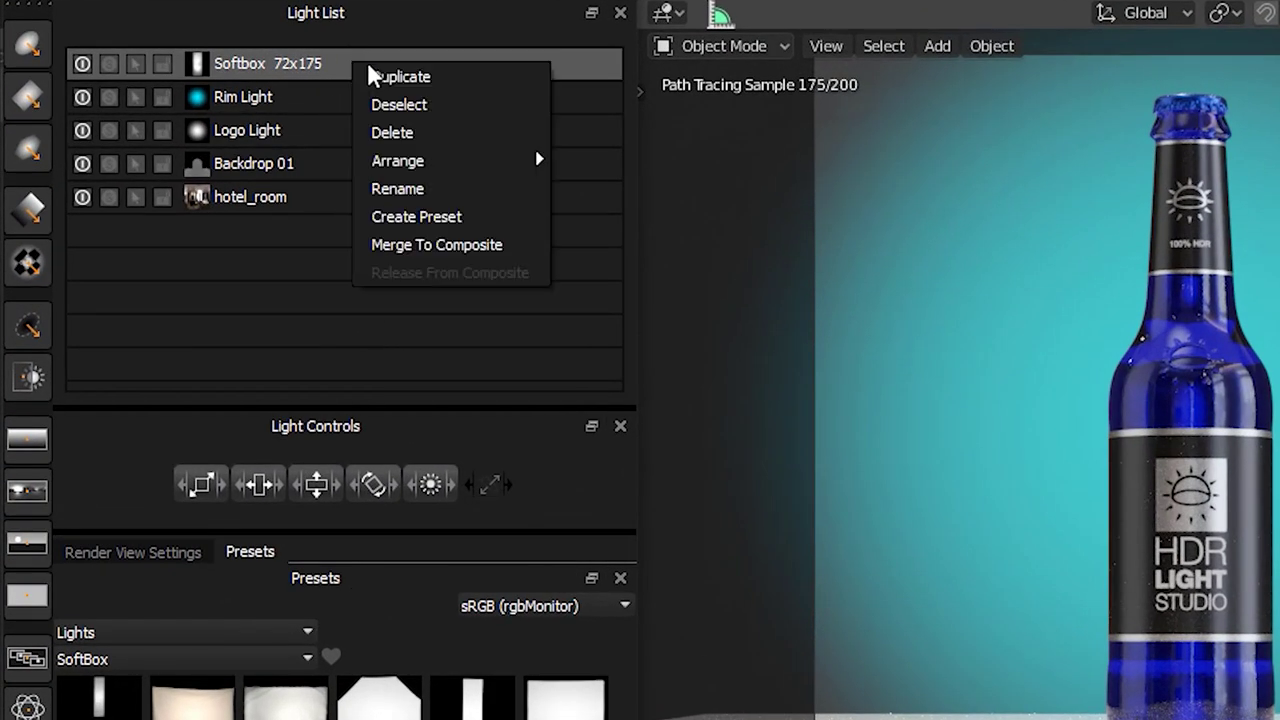
left_click(466, 86)
type("Blocker")
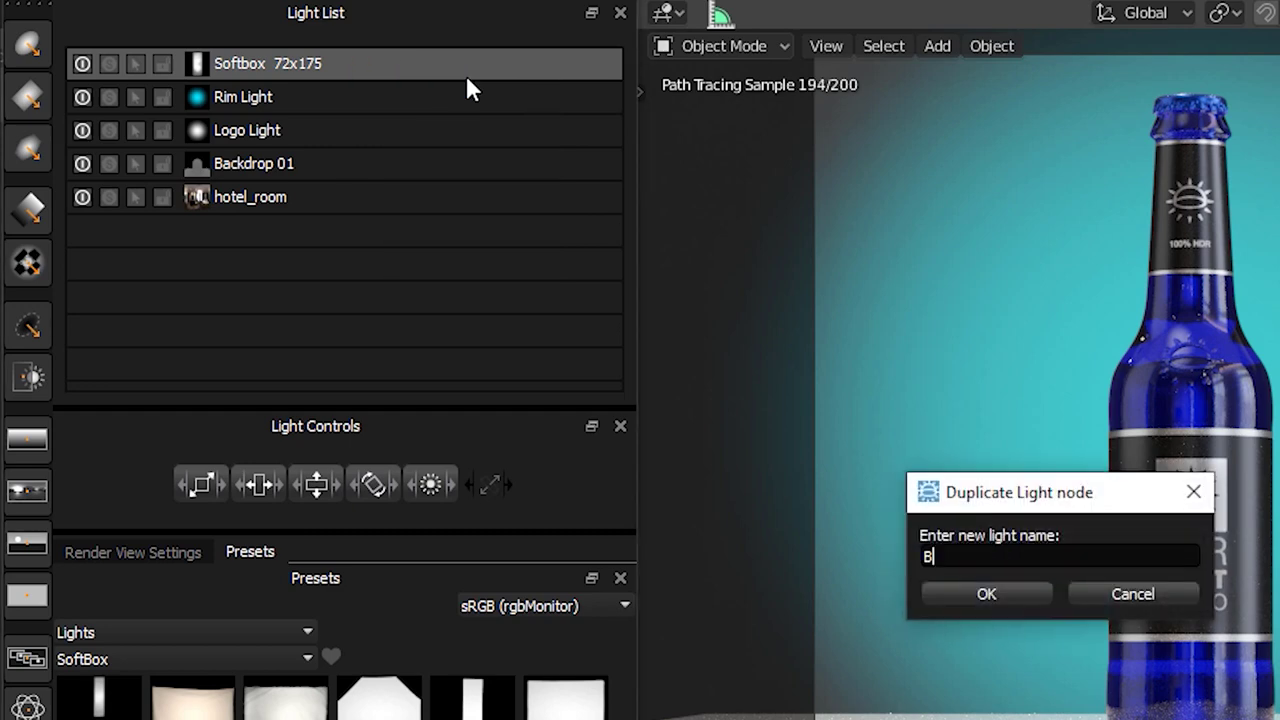
left_click(946, 597)
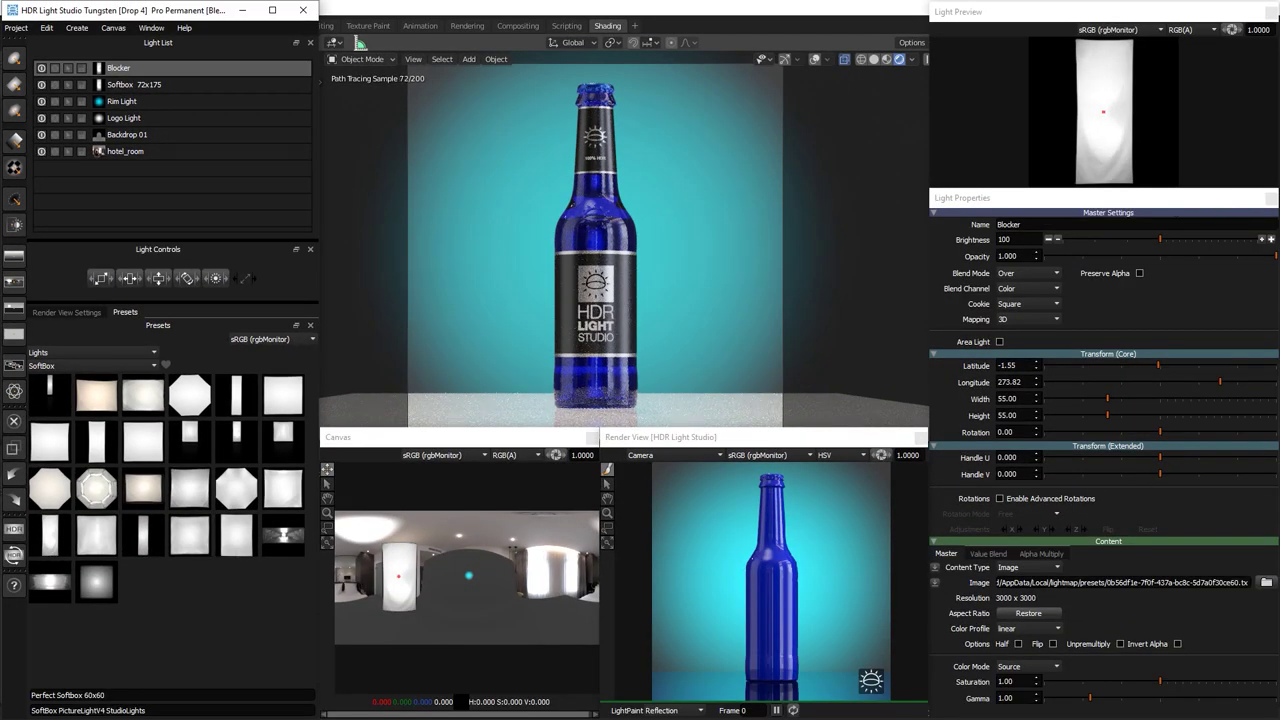
left_click_drag(1159, 240, 1063, 243)
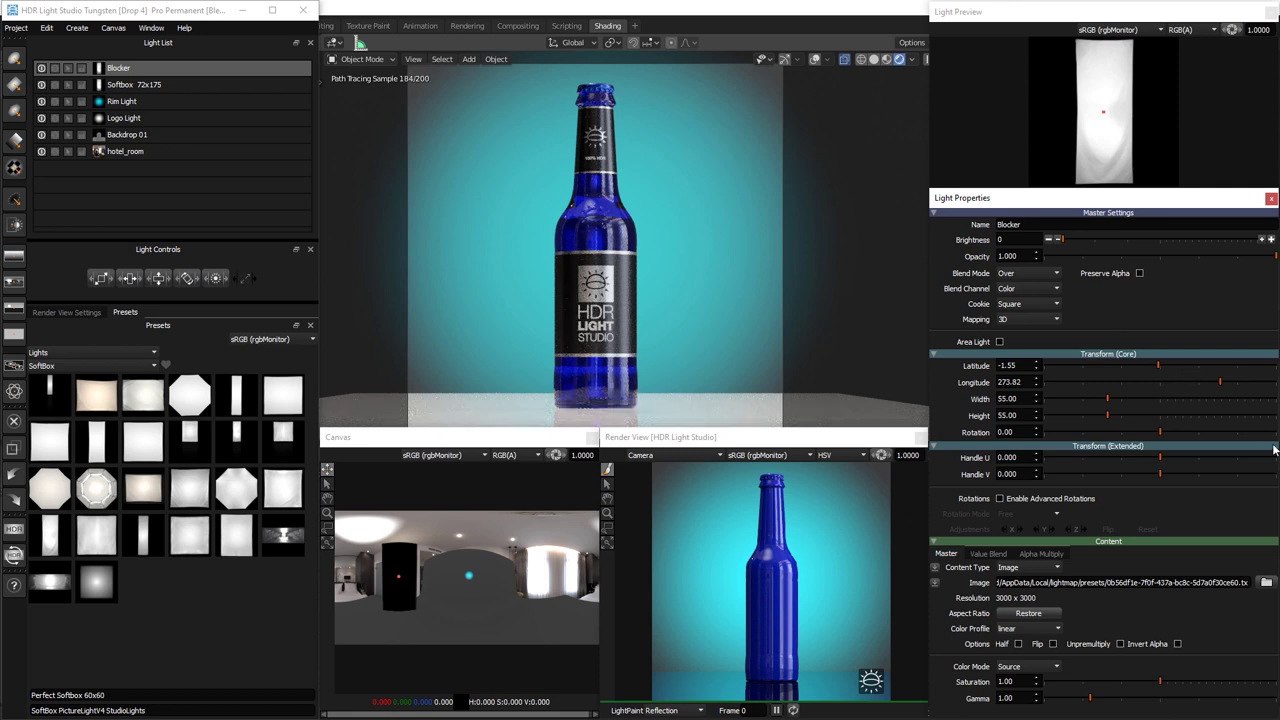
left_click(773, 603)
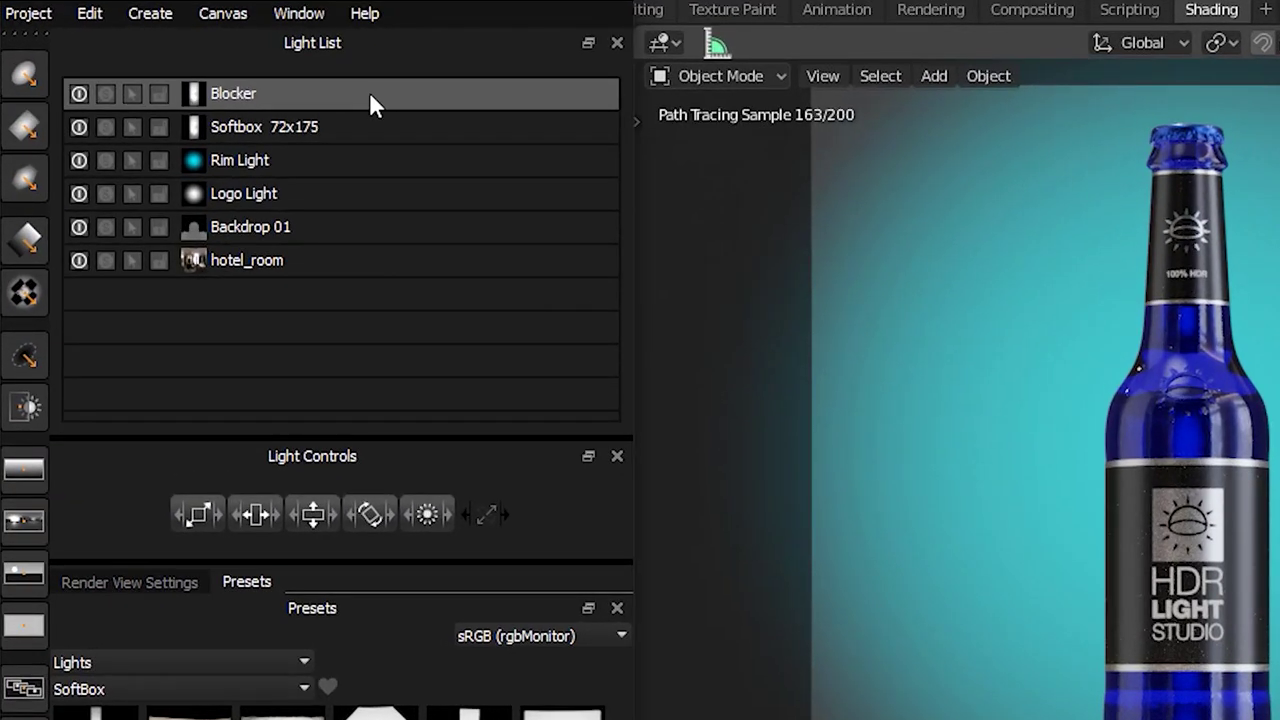
Move Blocker between Backdrop 01 and hotel_room in the light order and switch it off
left_click_drag(369, 93, 334, 244)
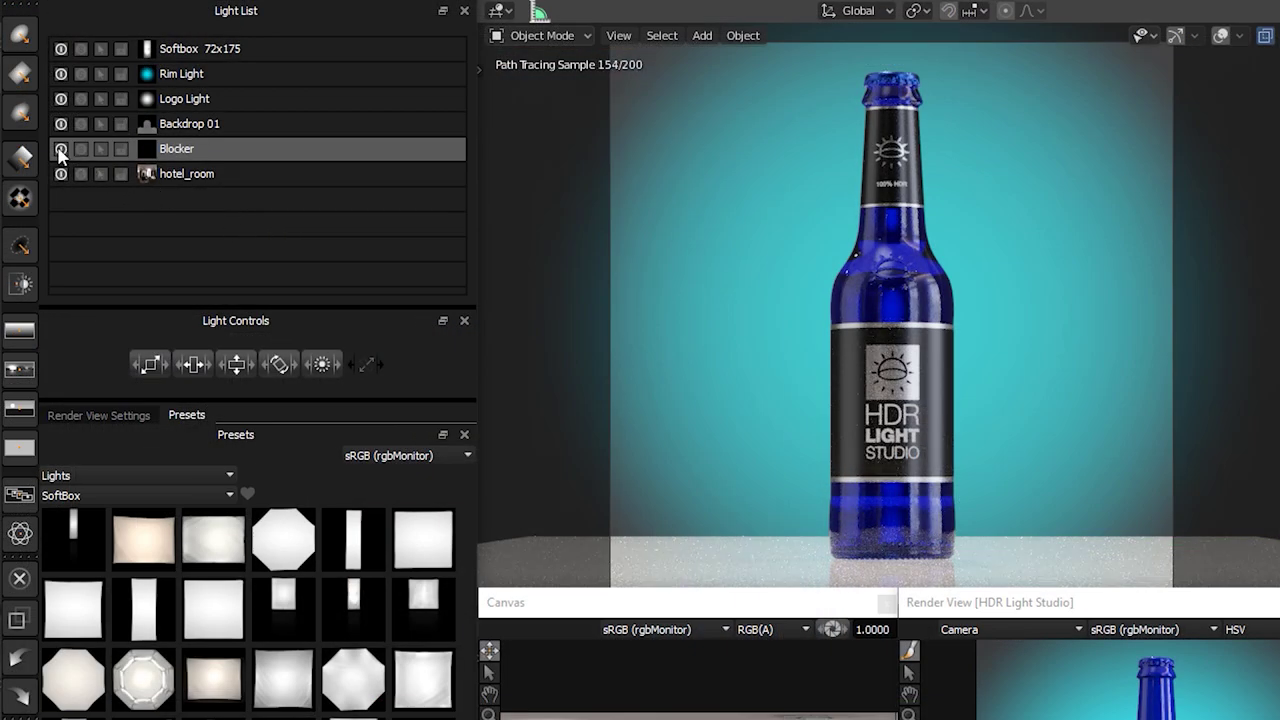
left_click(61, 148)
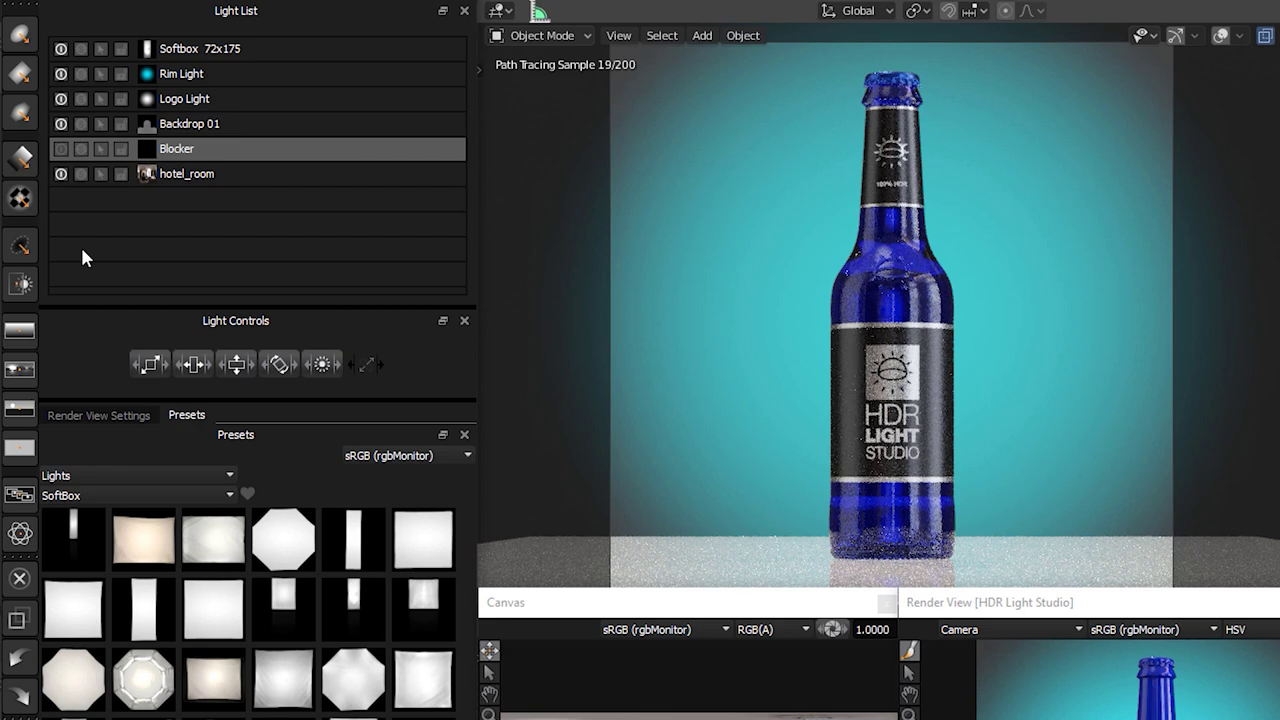
Switch the Blocker light back on and set the production render's map resolution to 3000x1500
left_click(61, 148)
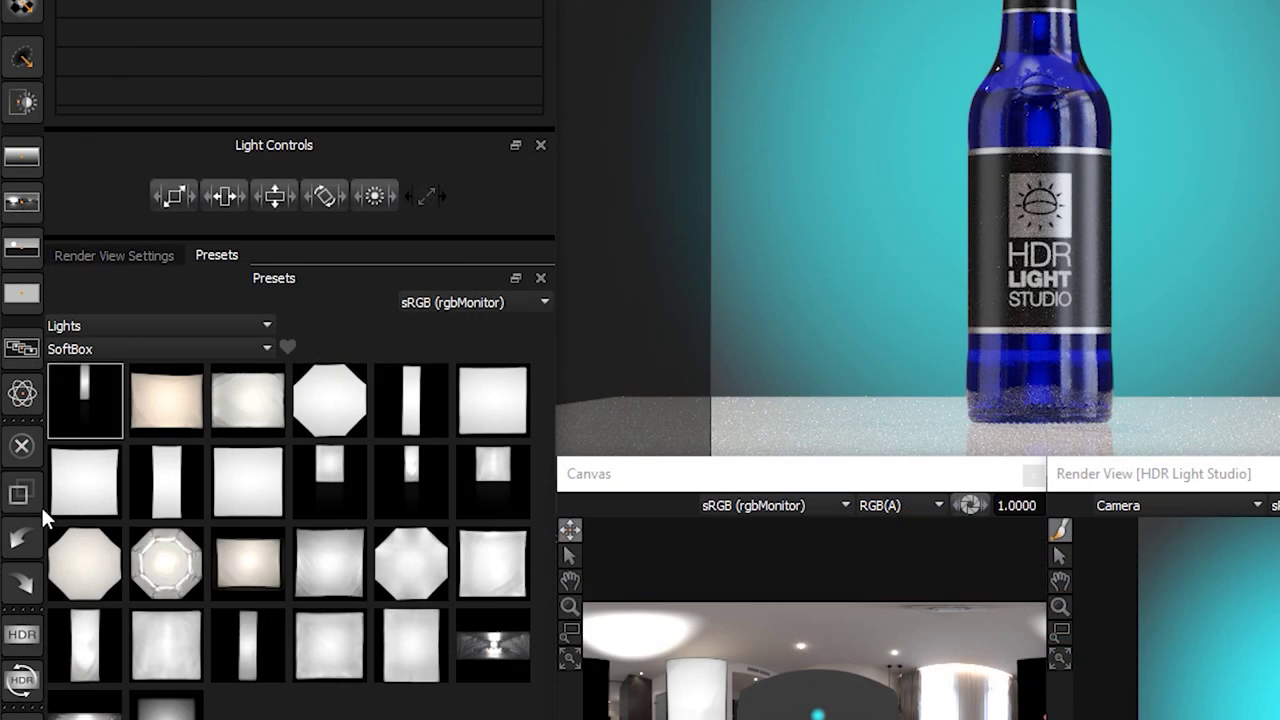
left_click(22, 636)
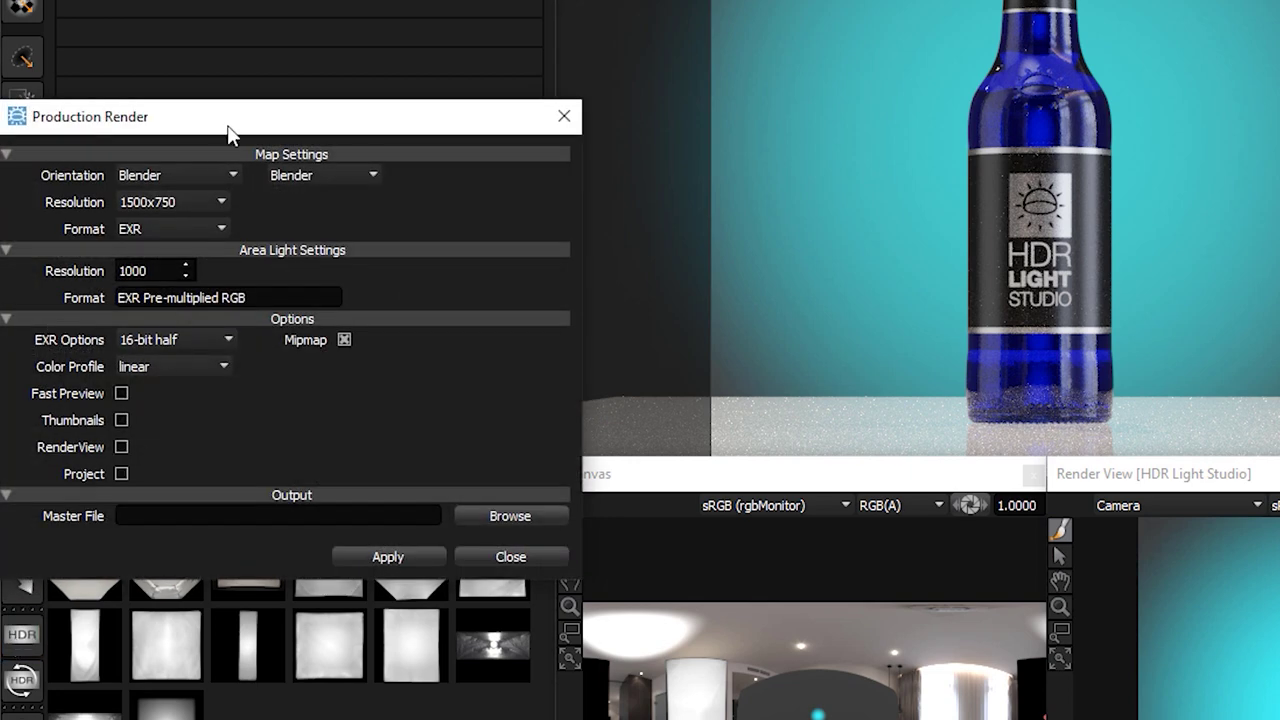
left_click_drag(228, 133, 605, 57)
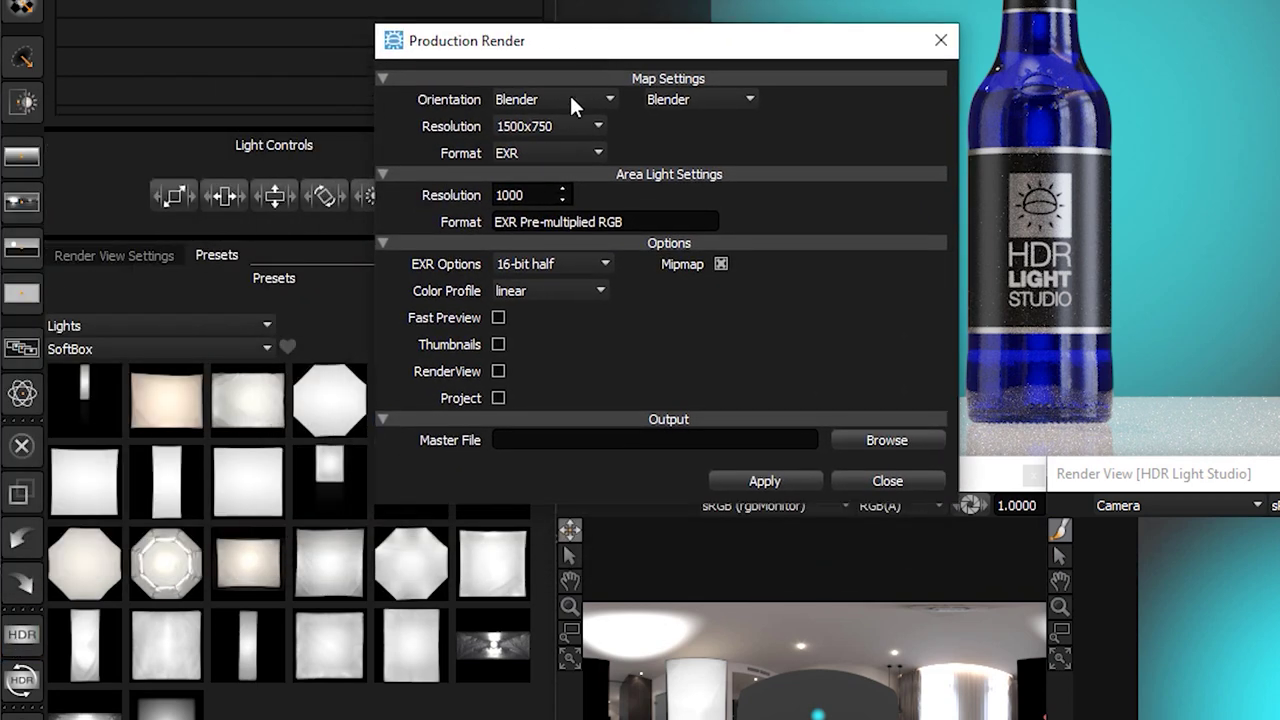
left_click(562, 127)
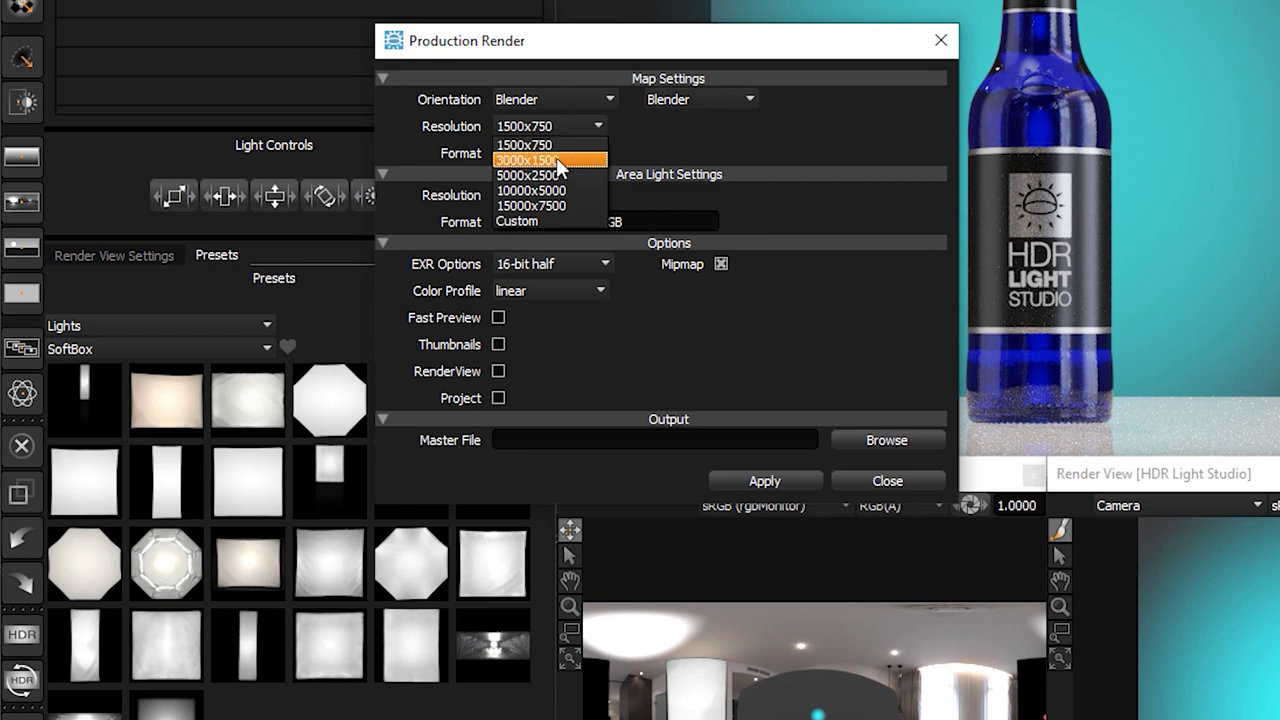
left_click(556, 157)
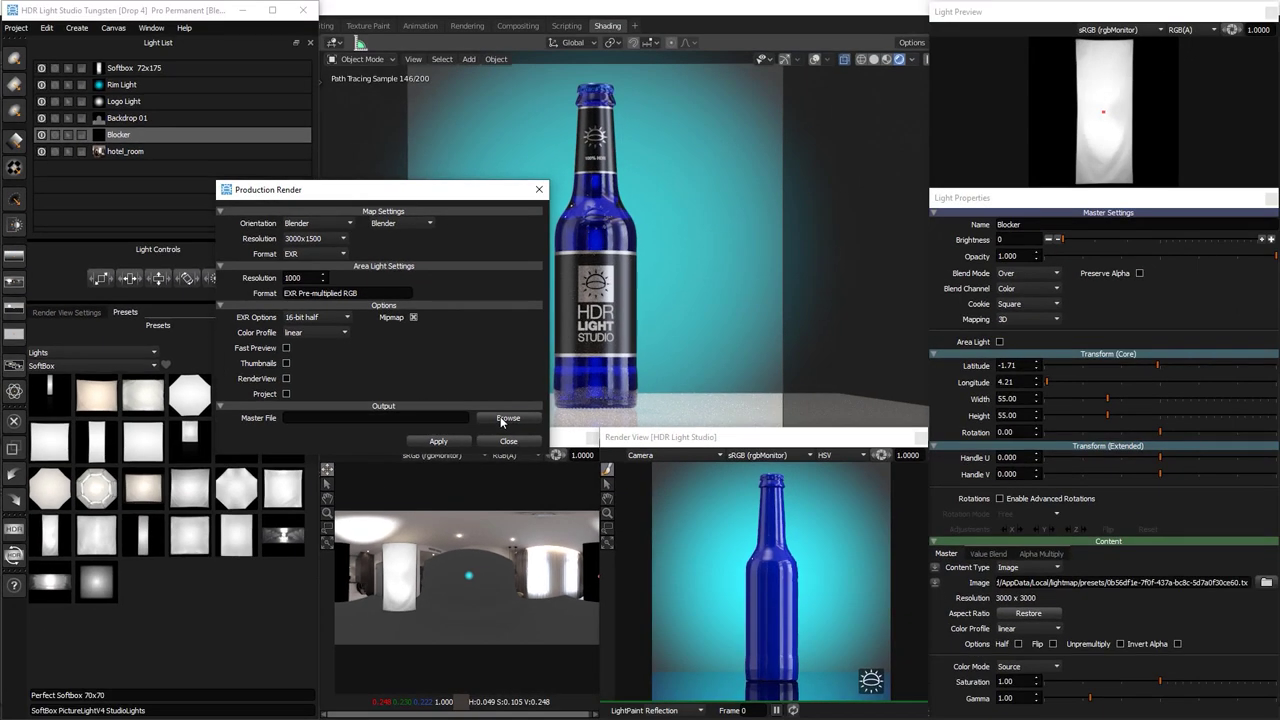
Render the lighting as an EXR master file named Bottle Lighting on the Desktop
left_click(885, 440)
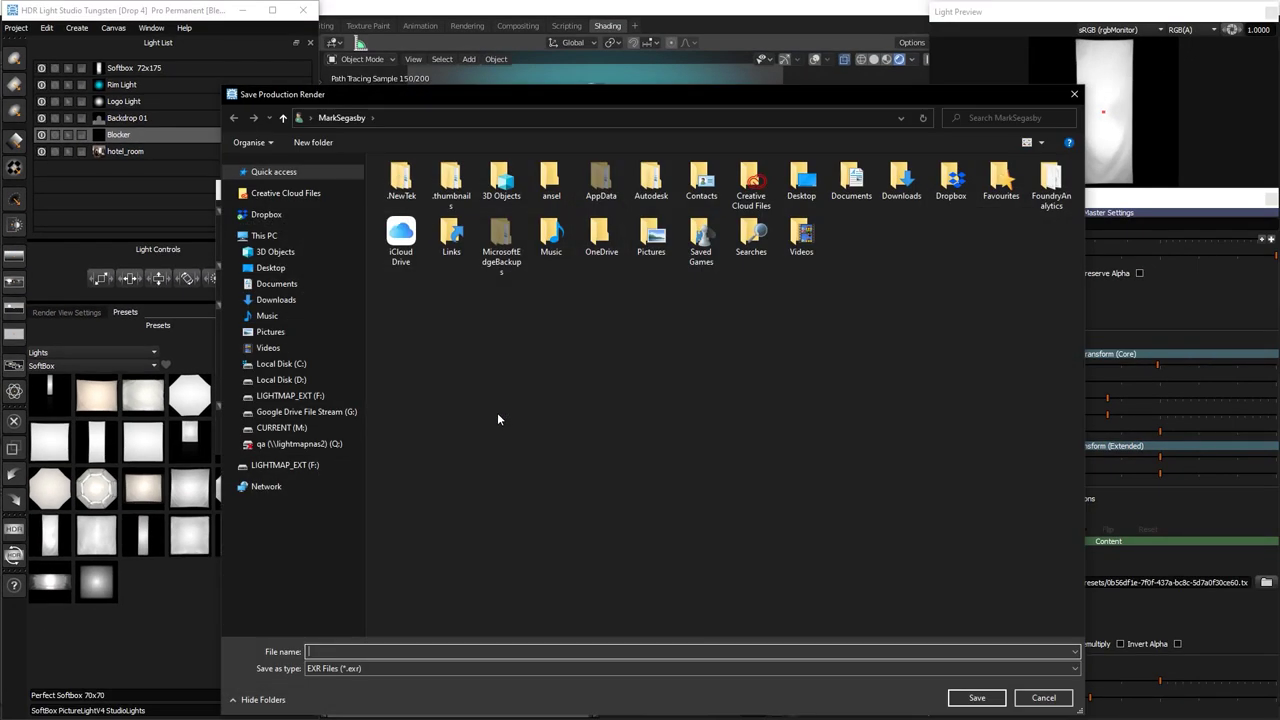
left_click(306, 183)
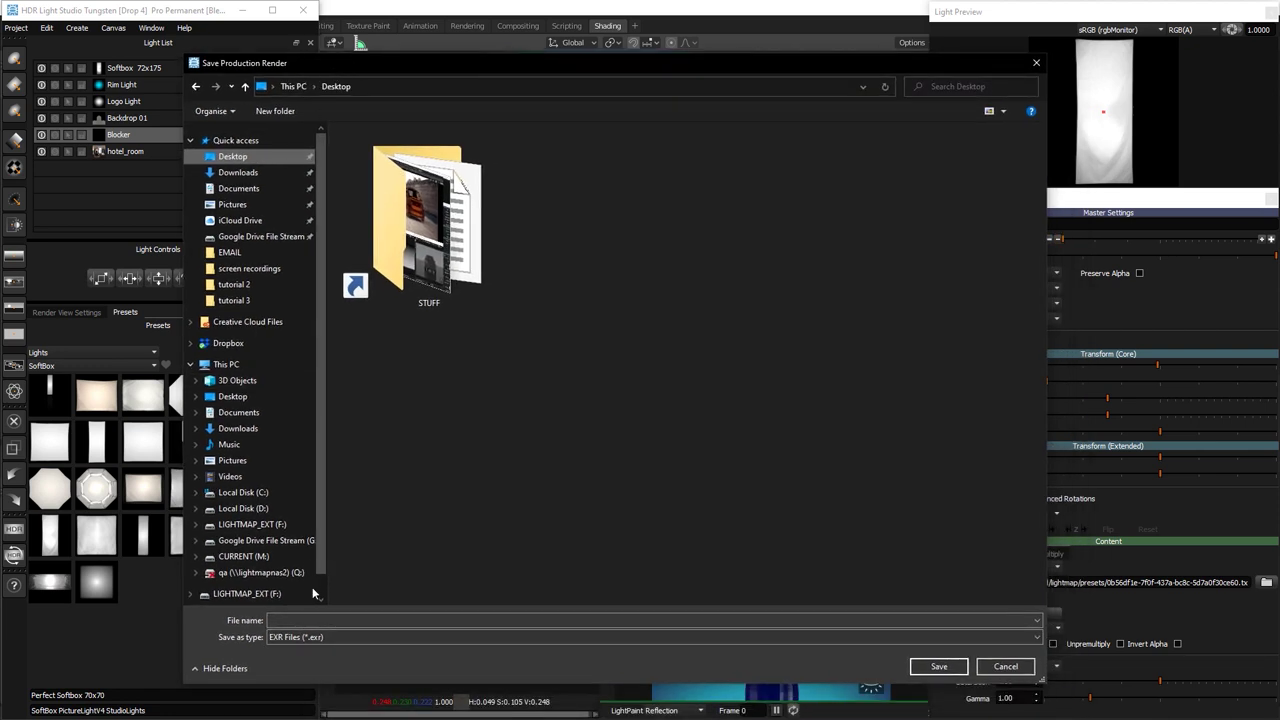
left_click(313, 621)
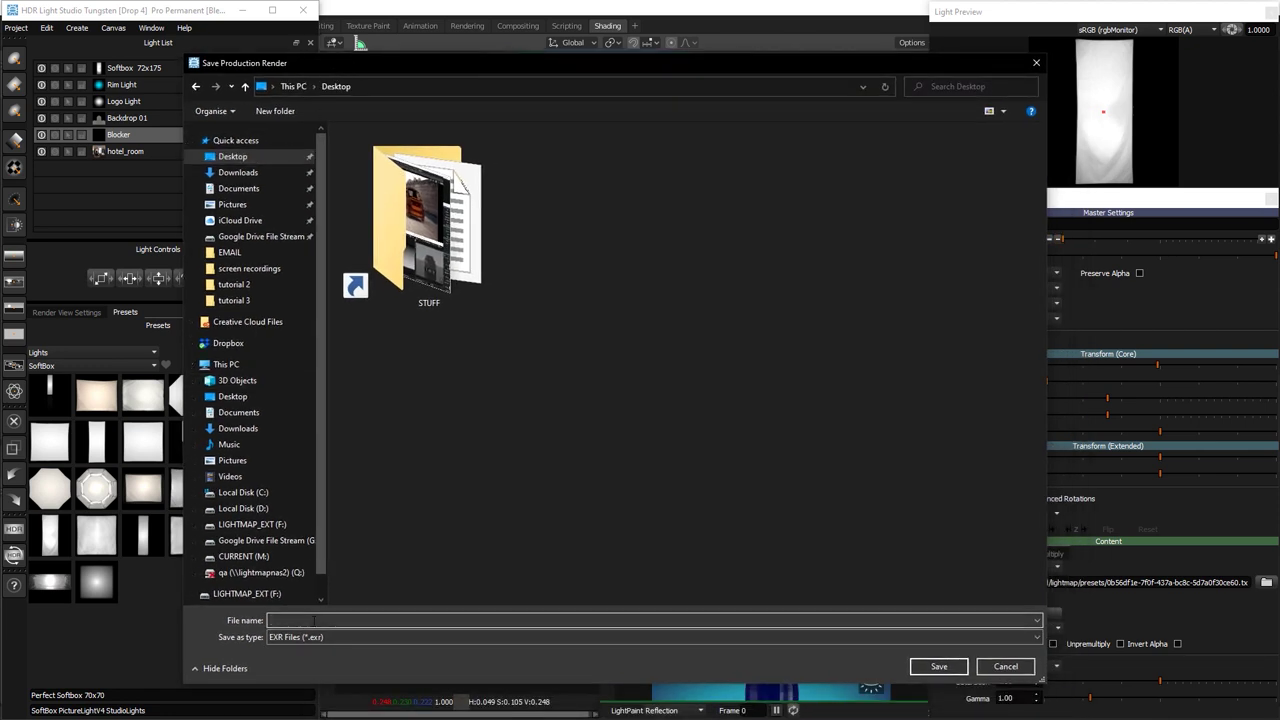
type("Bottle Lighting")
left_click(932, 667)
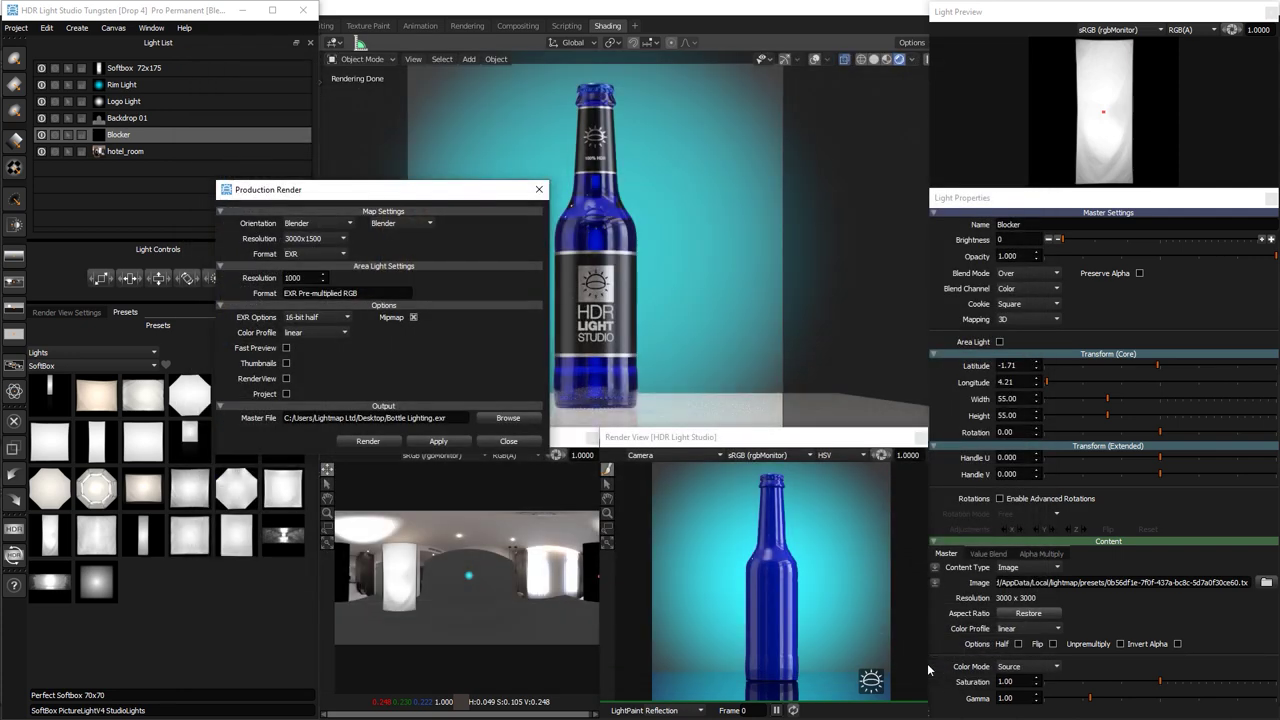
left_click(368, 441)
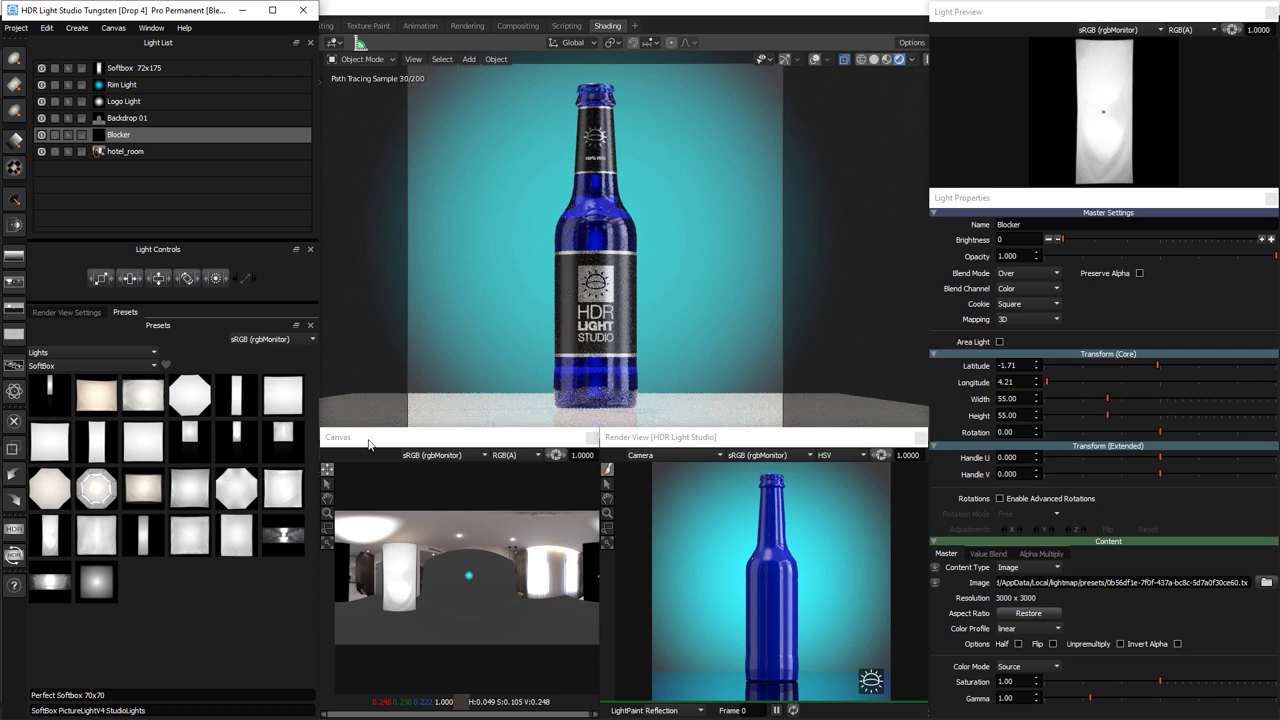
Switch to Blender, stop the HDR Light Studio connection and render the final image
left_click(745, 11)
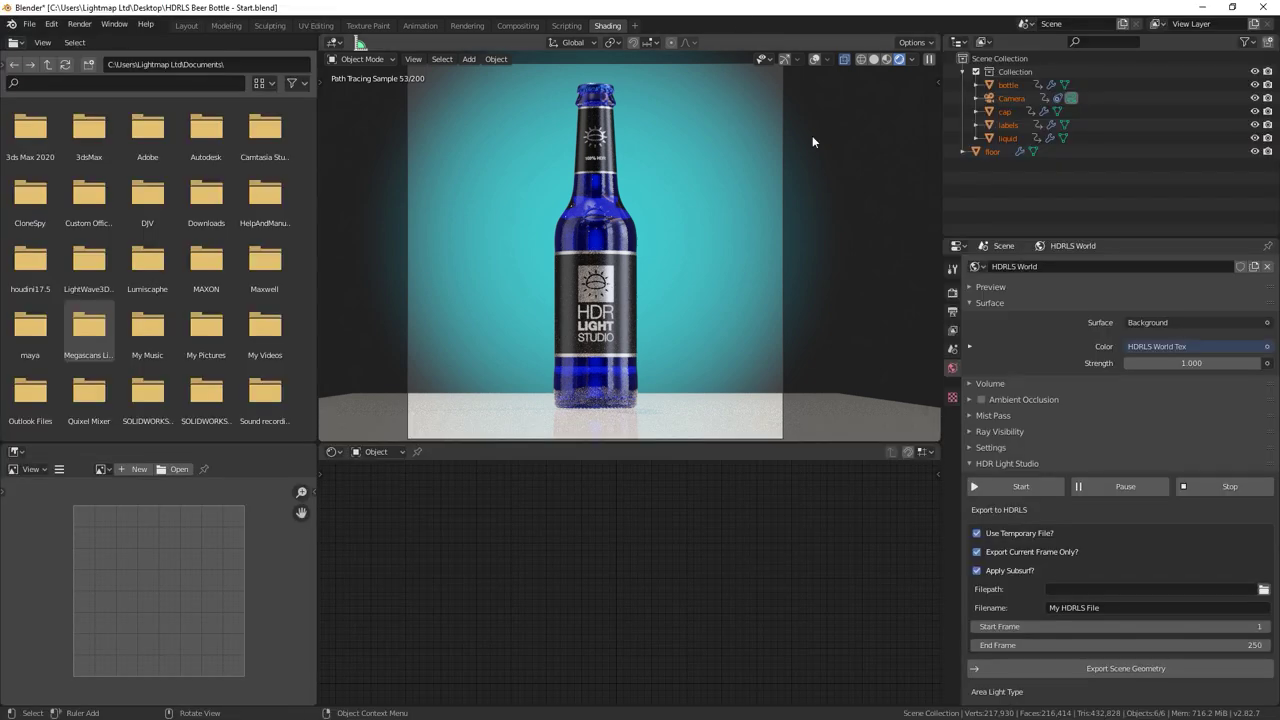
left_click(1205, 486)
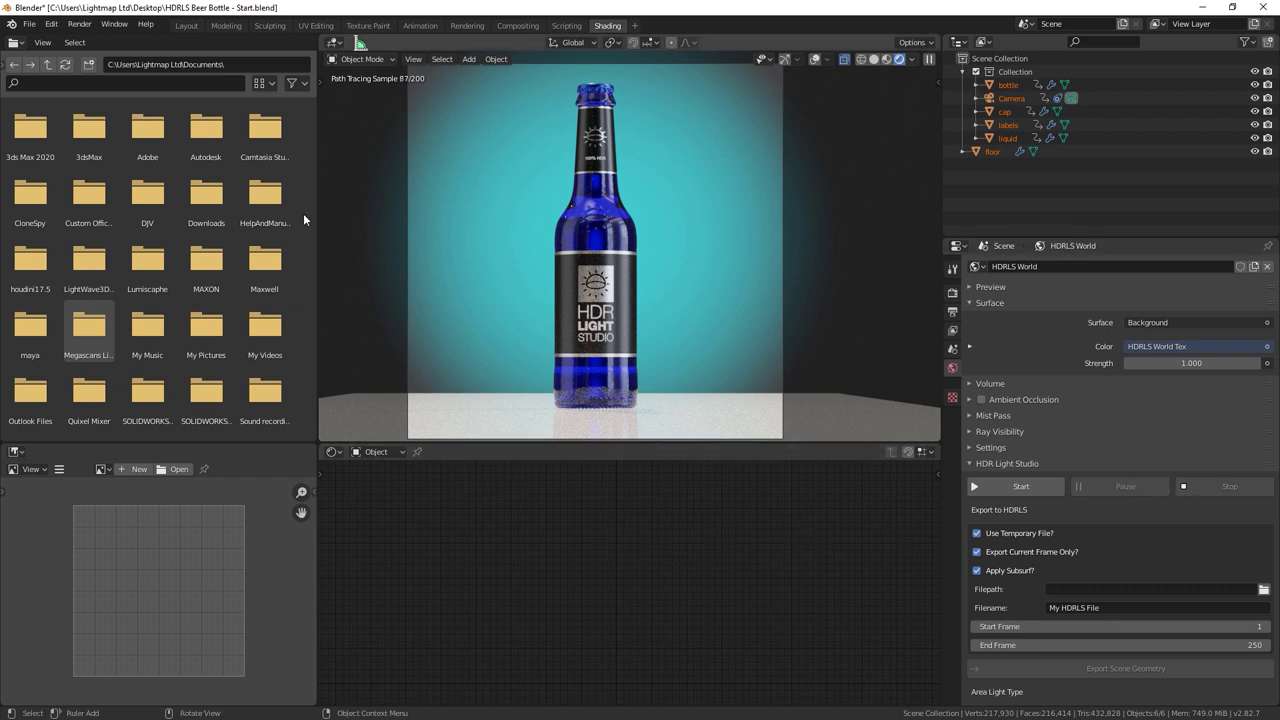
left_click(79, 24)
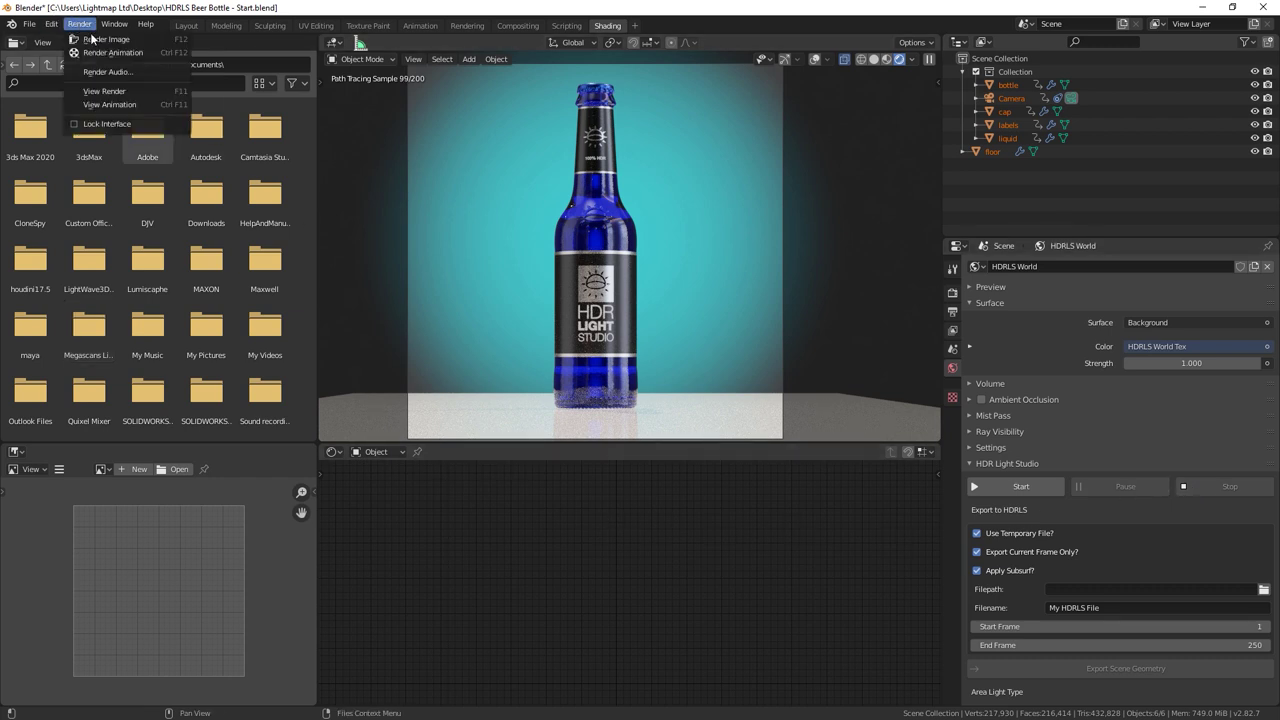
left_click(100, 39)
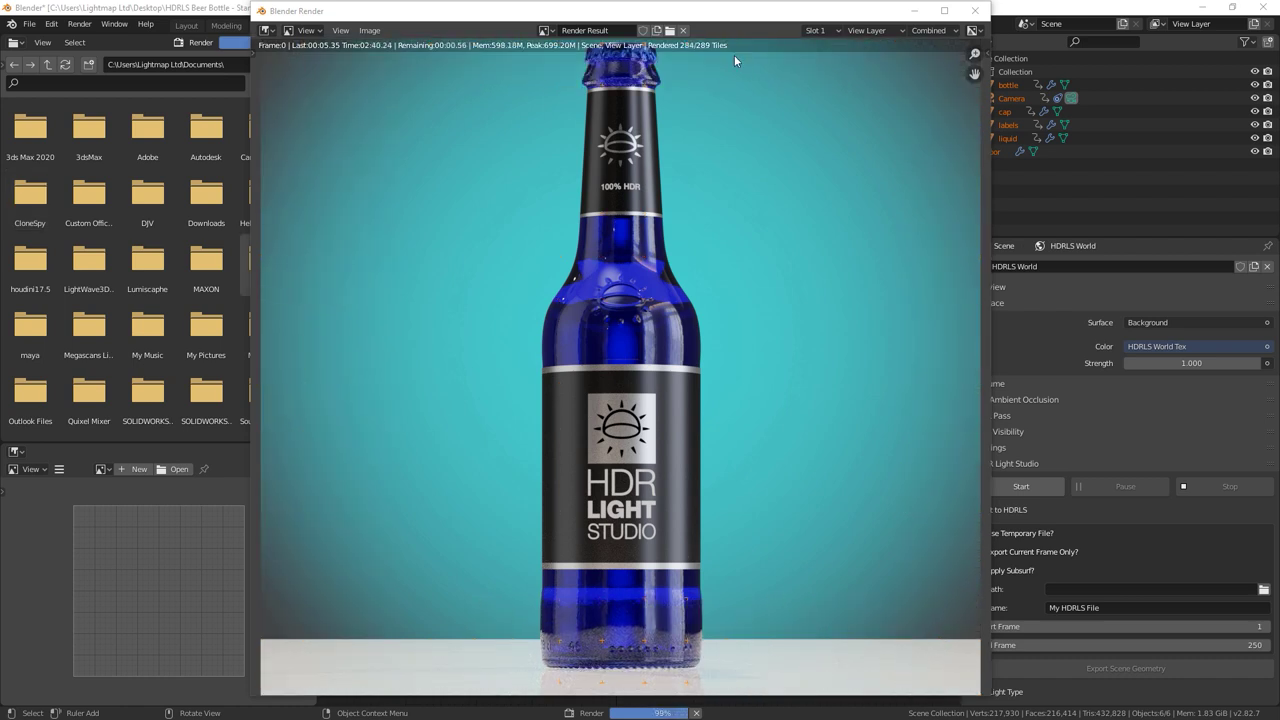
scroll(955, 130, "down", 1)
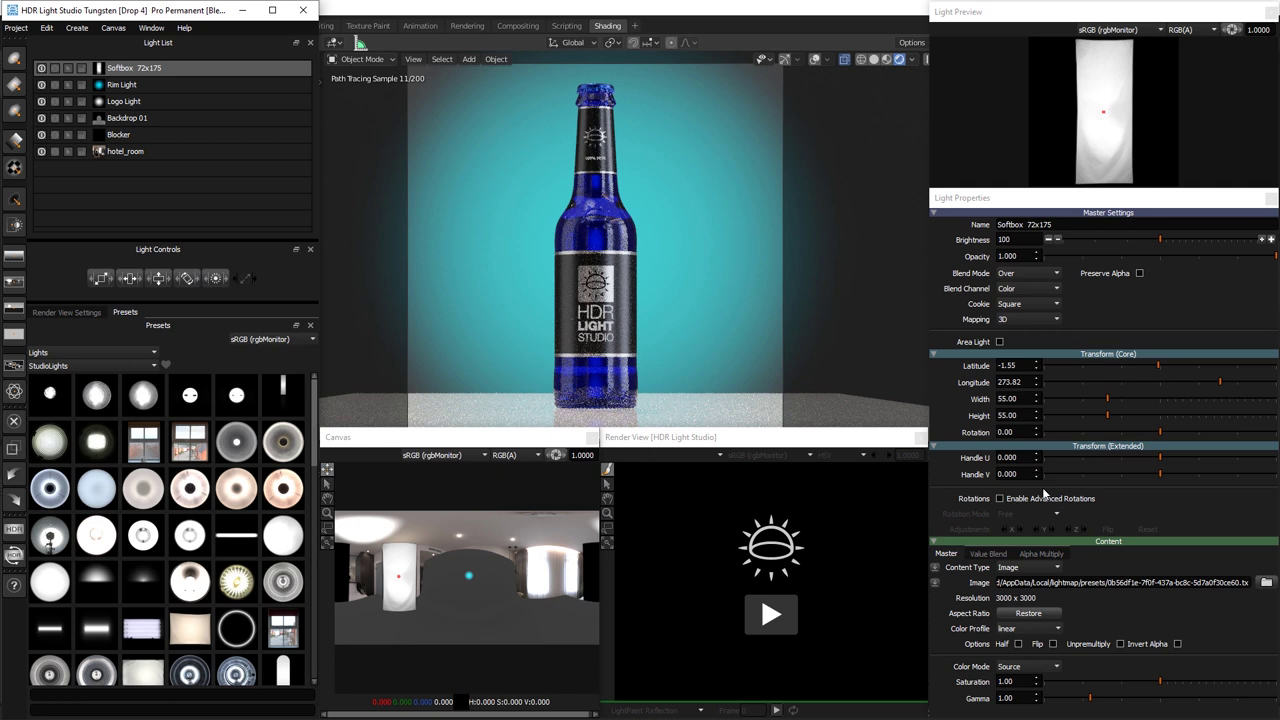
Change the Rim Light's flat colour to magenta
left_click(143, 89)
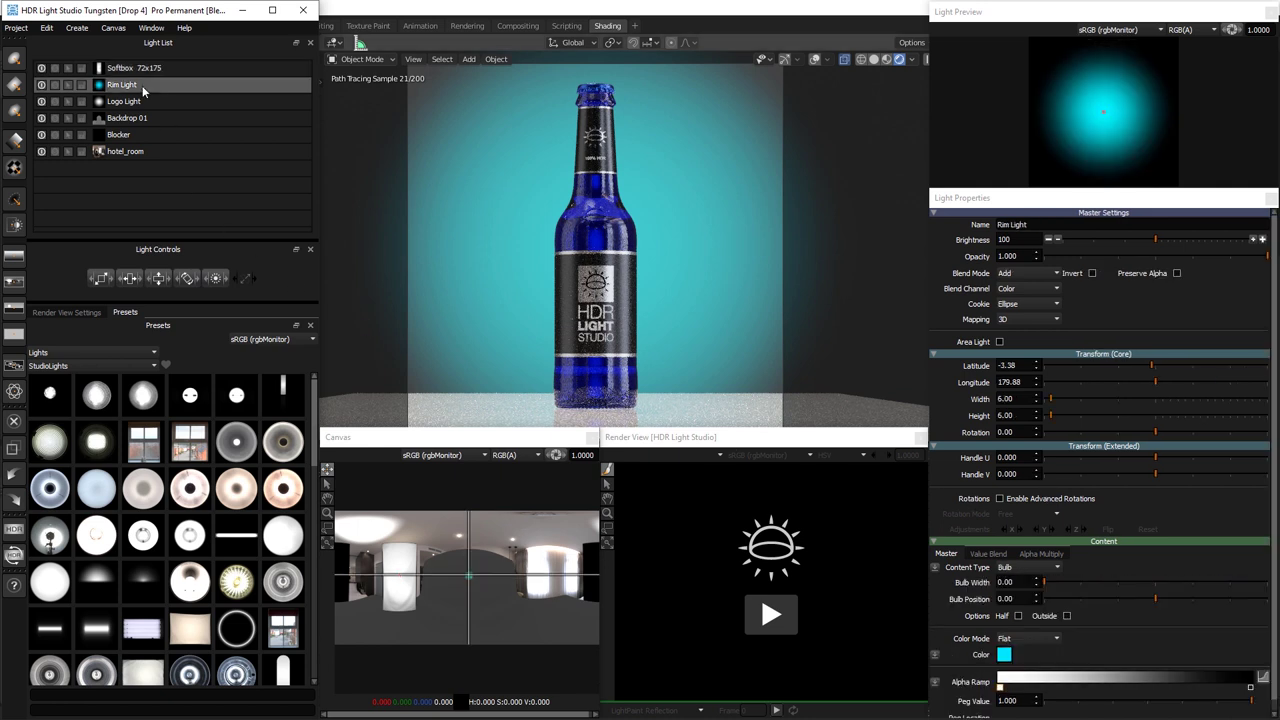
left_click(1004, 654)
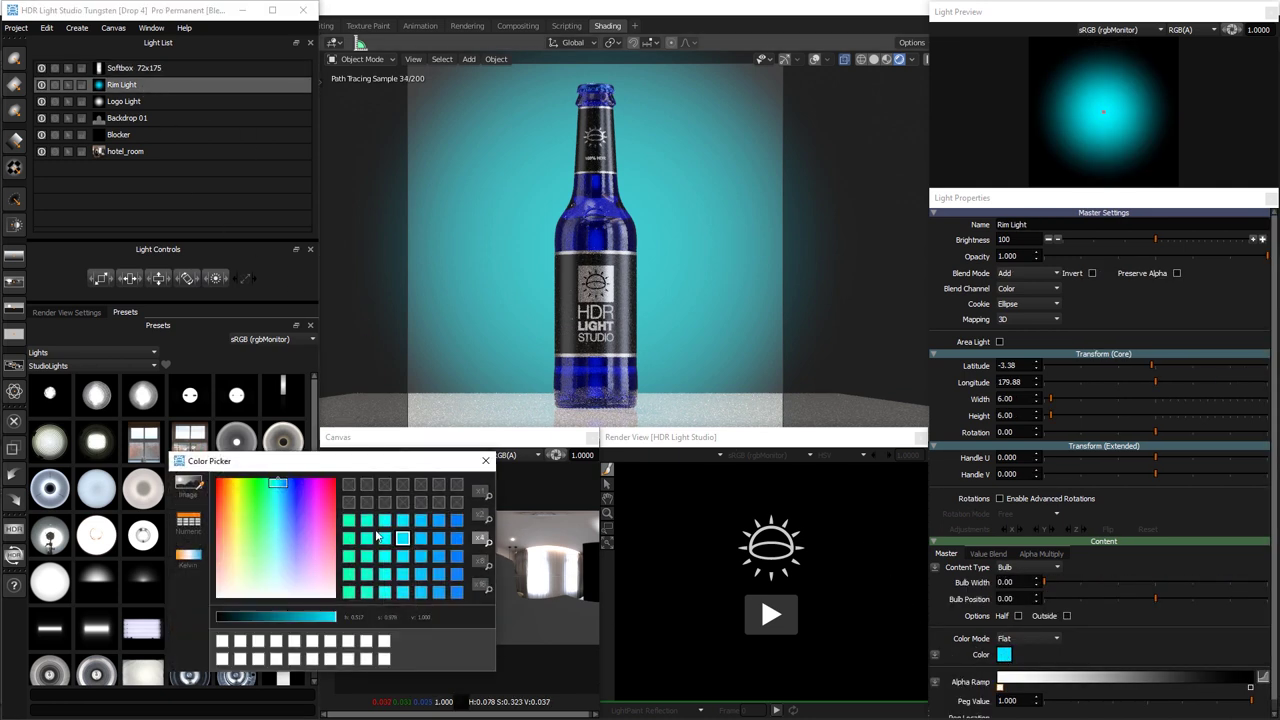
mouse_move(280, 485)
left_mouse_down()
mouse_move(232, 486)
mouse_move(315, 485)
left_mouse_up()
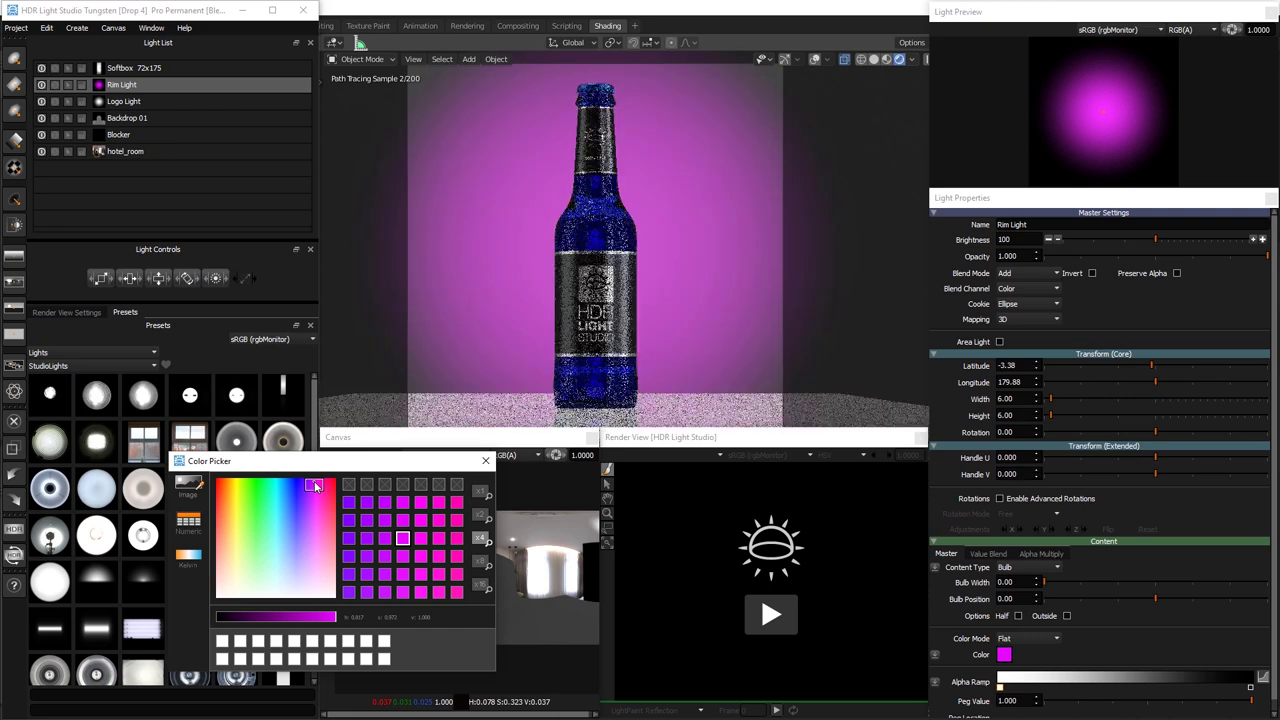
left_click(485, 461)
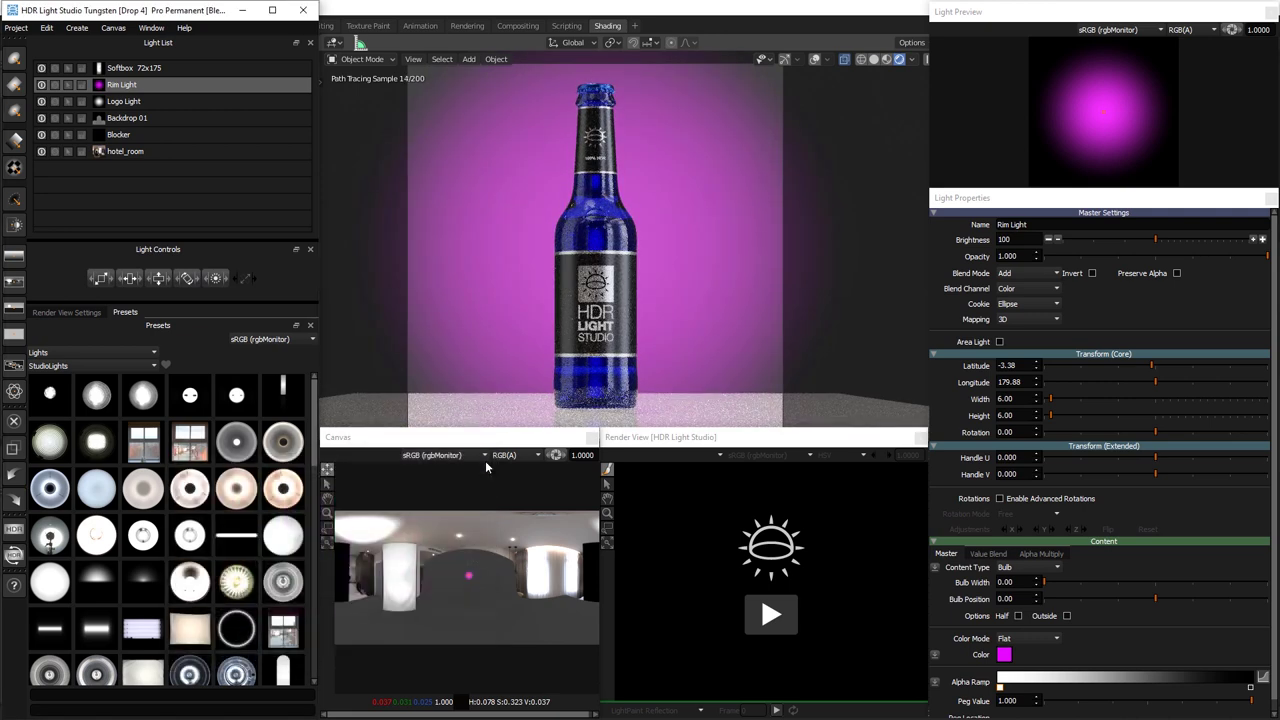
Export the magenta lighting as a production render with Bottle Lighting2.exr on the Desktop as master file
left_click(15, 532)
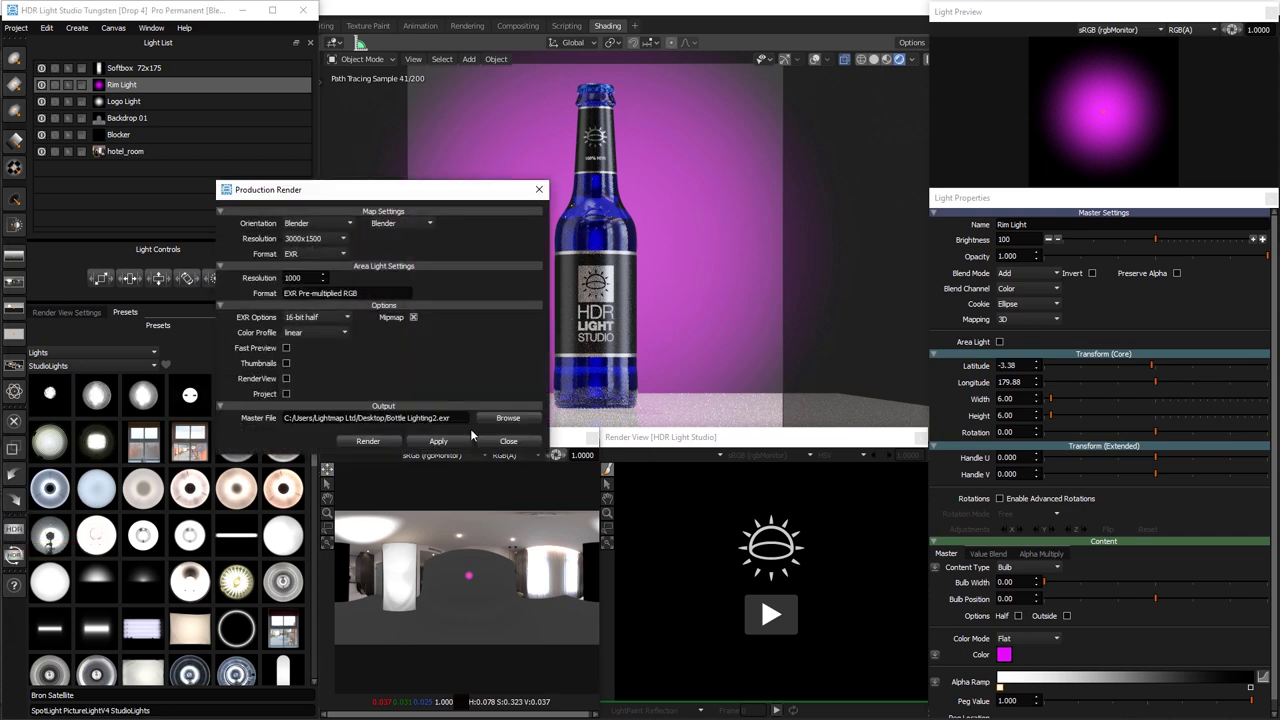
left_click(491, 428)
left_click(466, 250)
left_click(977, 697)
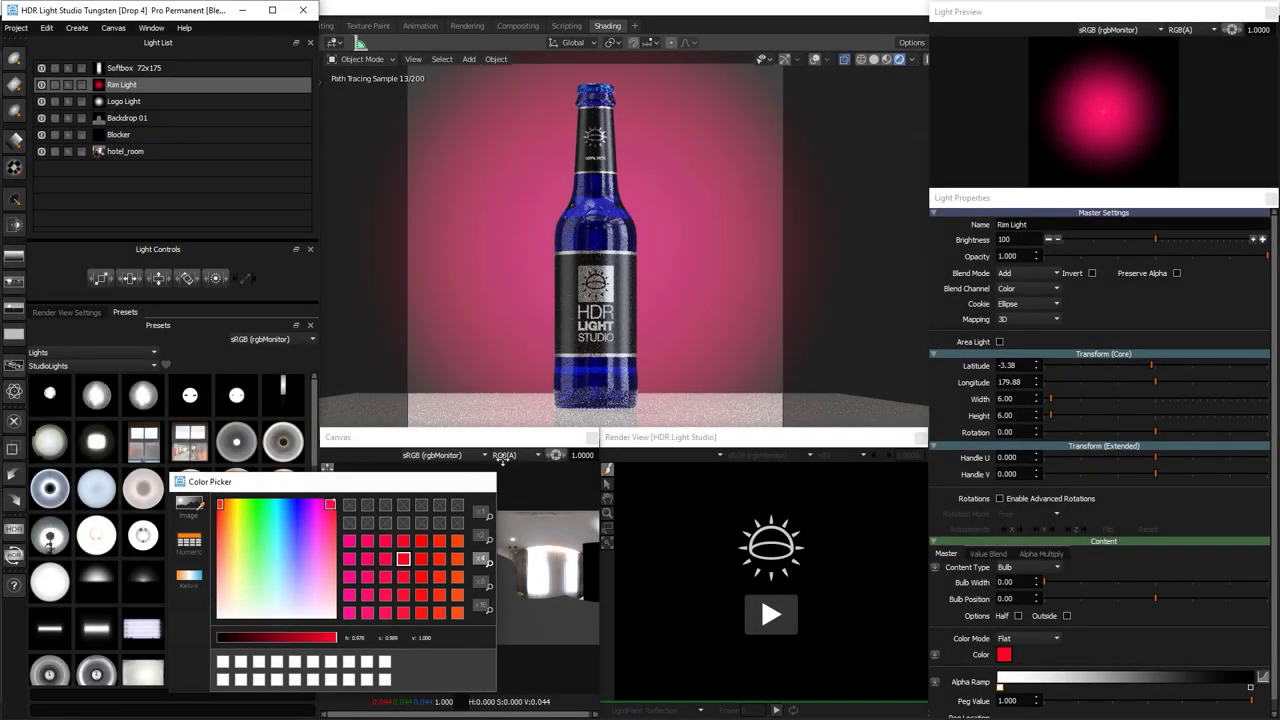
Finish changing the Rim Light's colour to red, switch to Blender and stop the HDR Light Studio connection
left_click(486, 481)
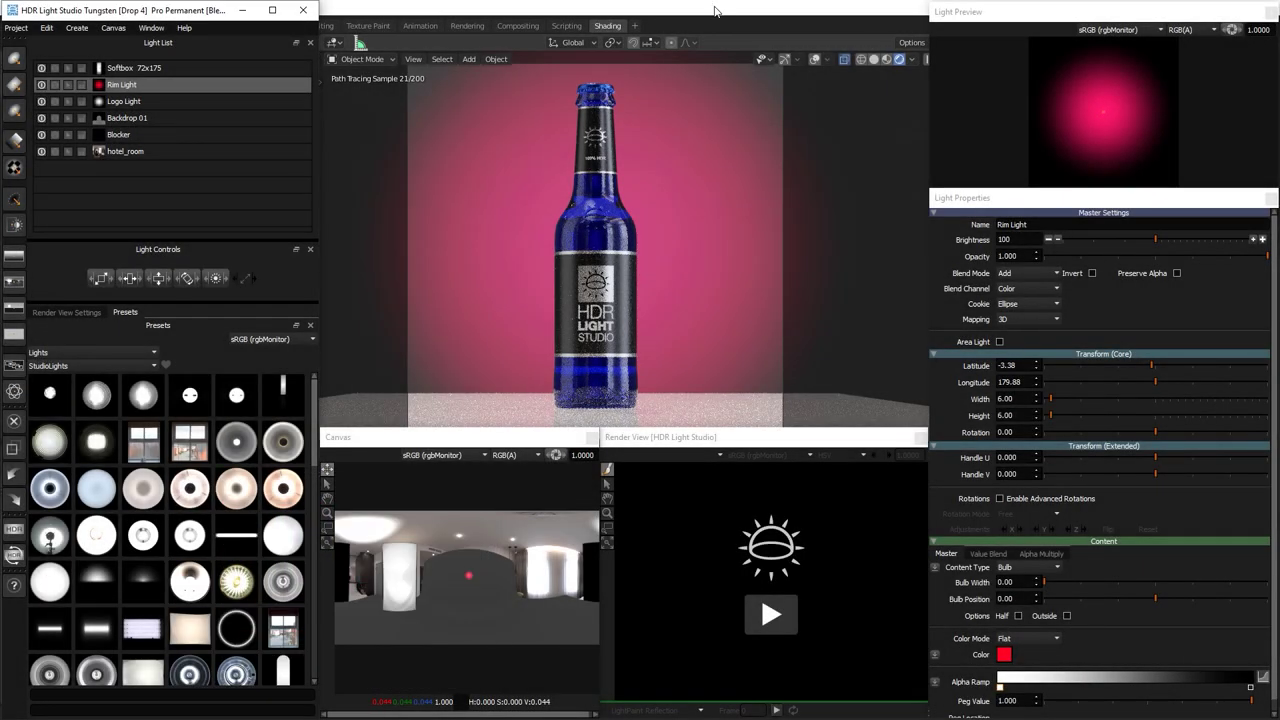
left_click(714, 10)
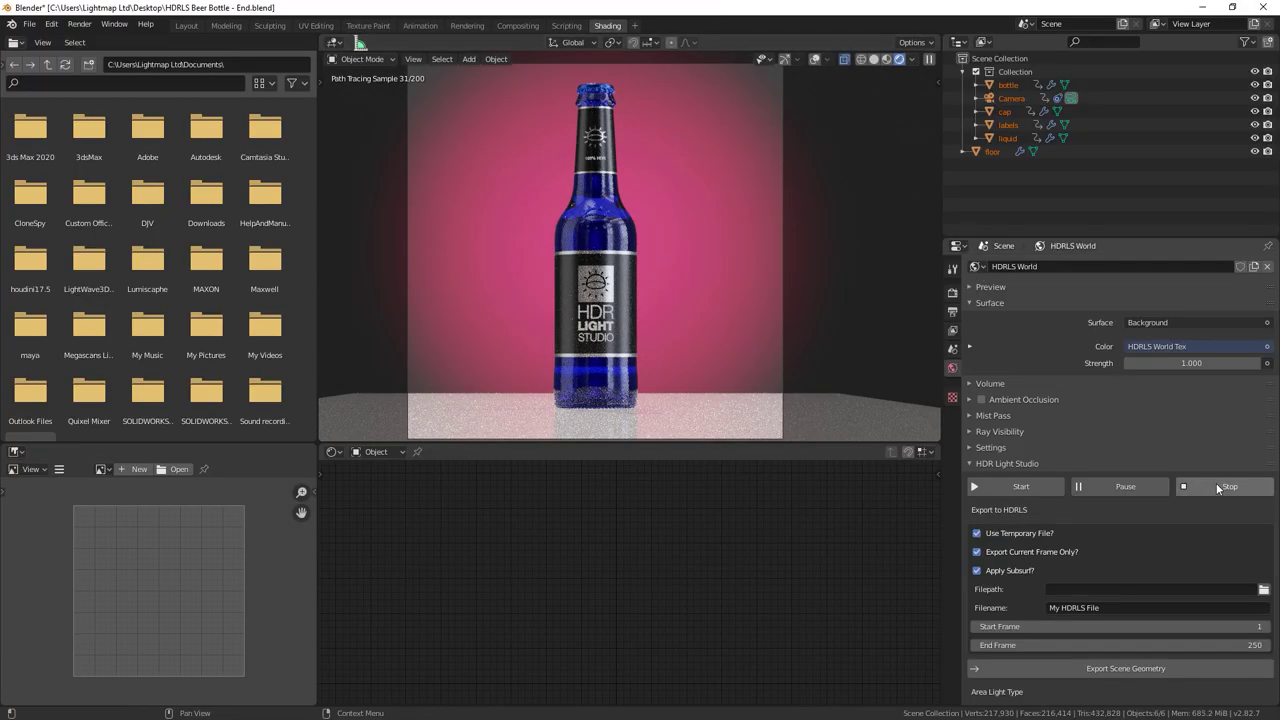
left_click(1218, 487)
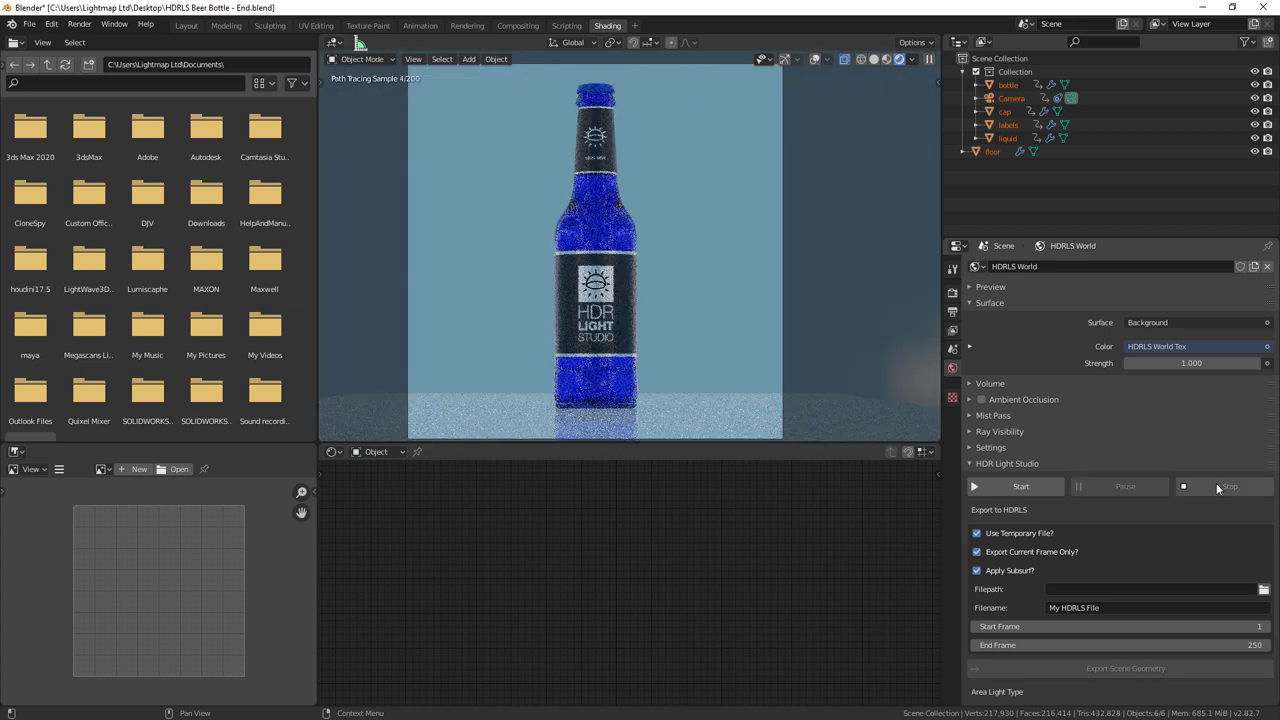